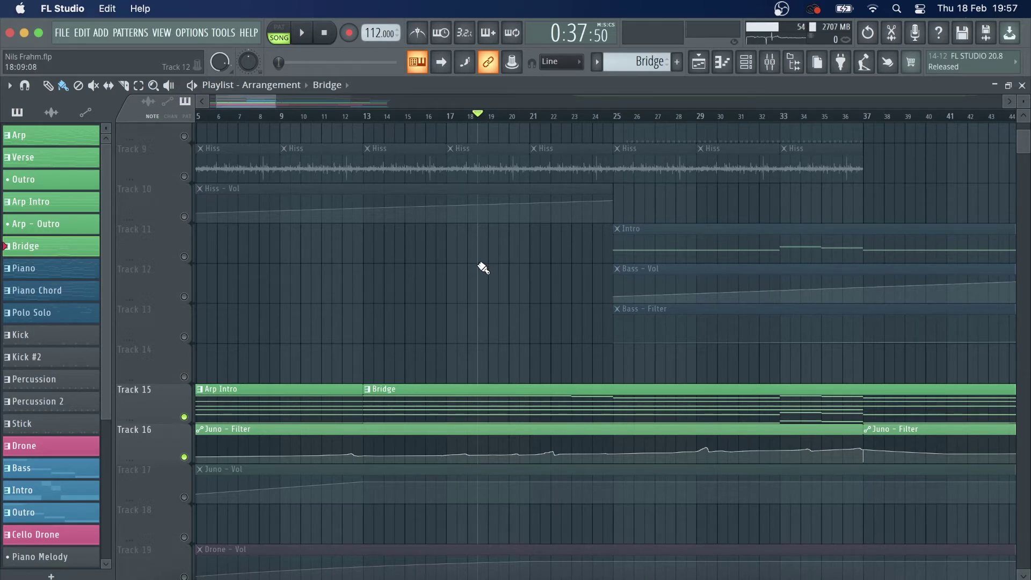
# Play the Bridge section of the arpeggio and bring up the channel rack to examine the Juno channel.
pyautogui.press('space')
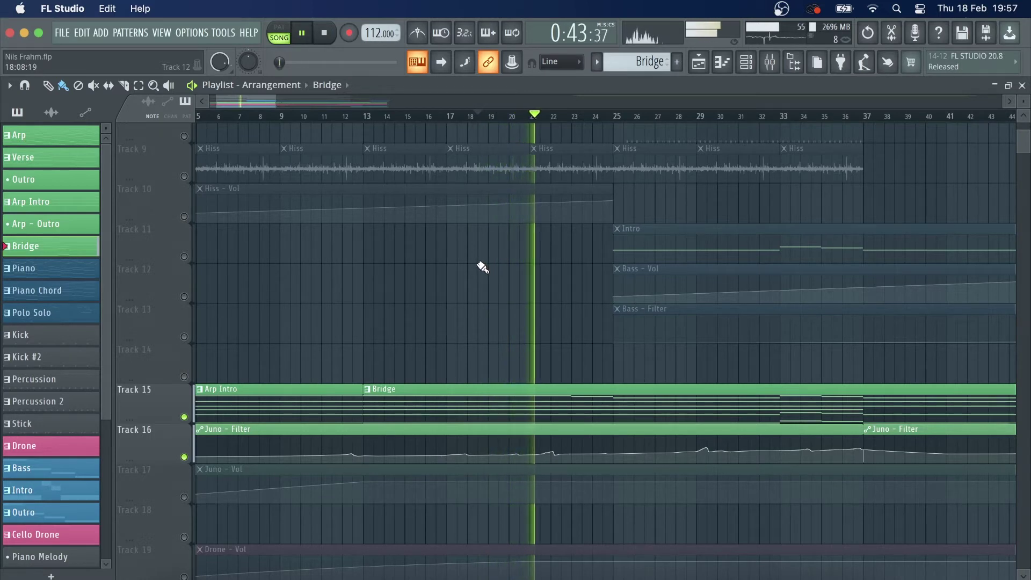
pyautogui.press('space')
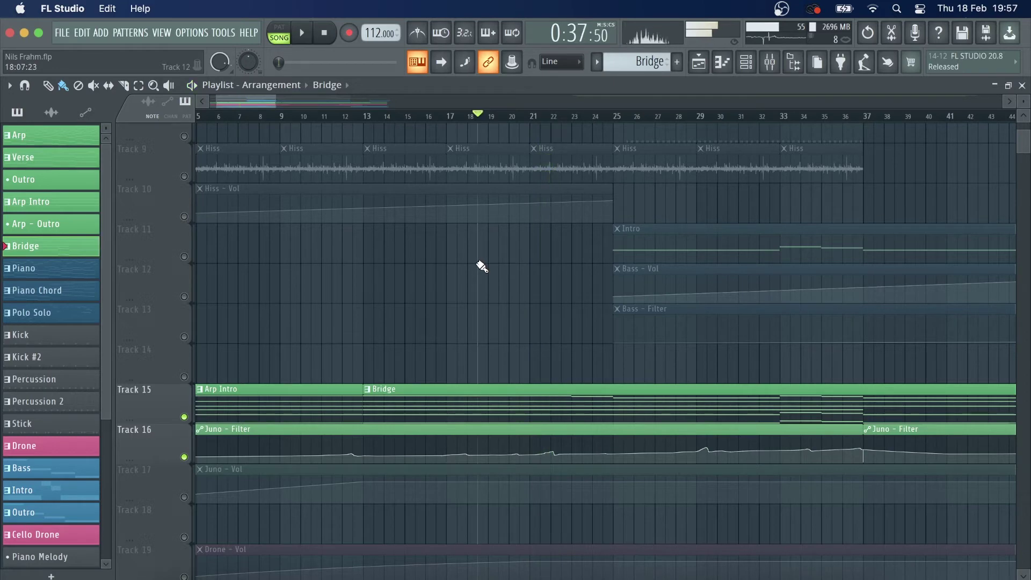
pyautogui.doubleClick(431, 404)
pyautogui.click(708, 68)
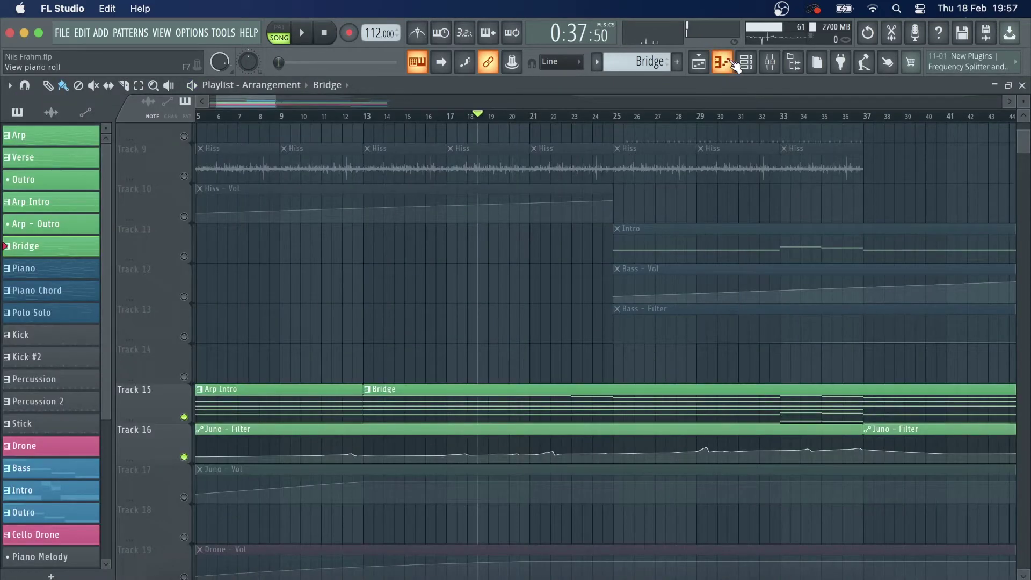
pyautogui.click(746, 62)
pyautogui.click(365, 189)
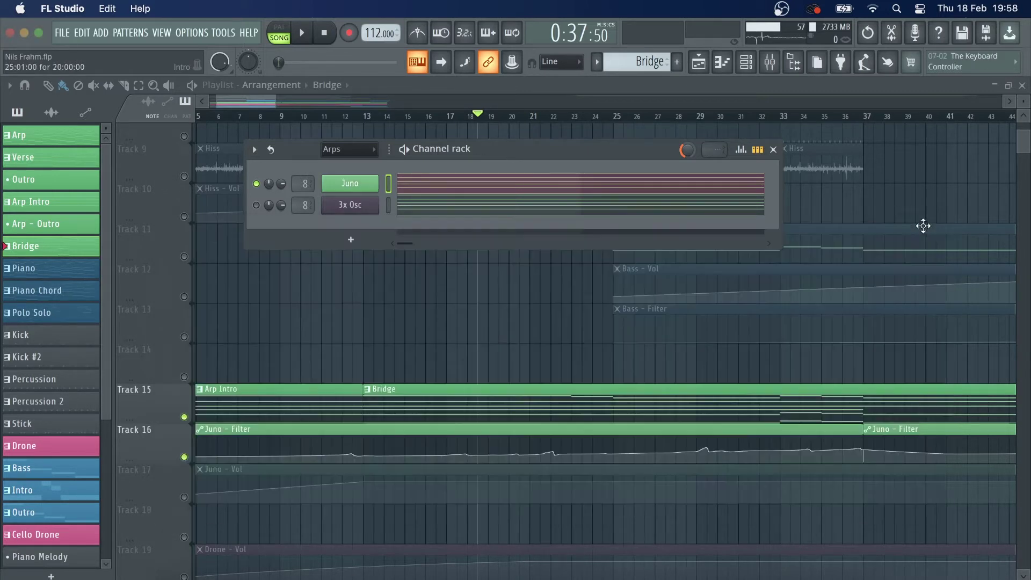
pyautogui.click(938, 226)
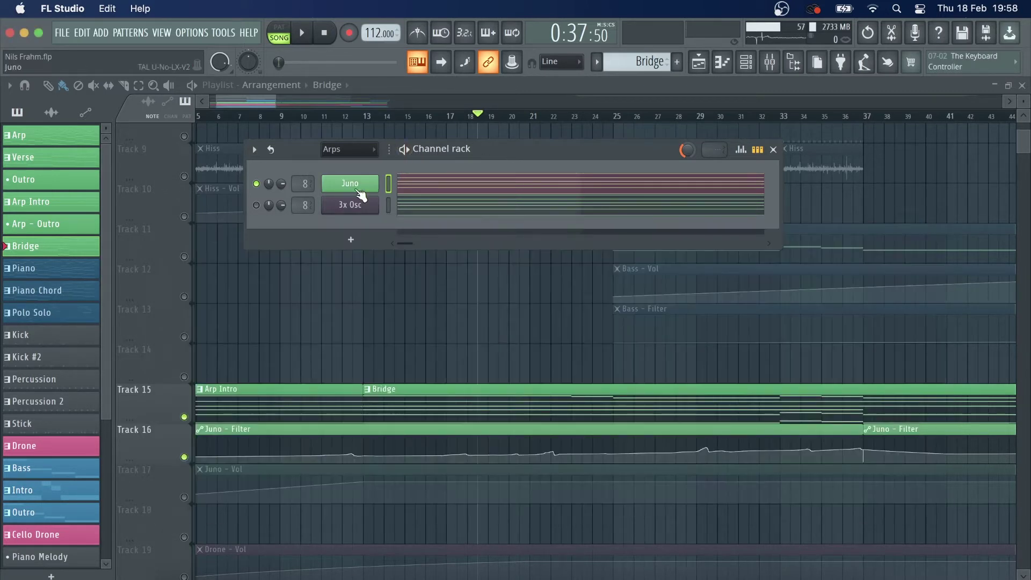
# Solo the 3x Osc channel in the Arps group and replace its instrument with a fresh 3x Osc.
pyautogui.click(256, 205)
pyautogui.click(373, 212)
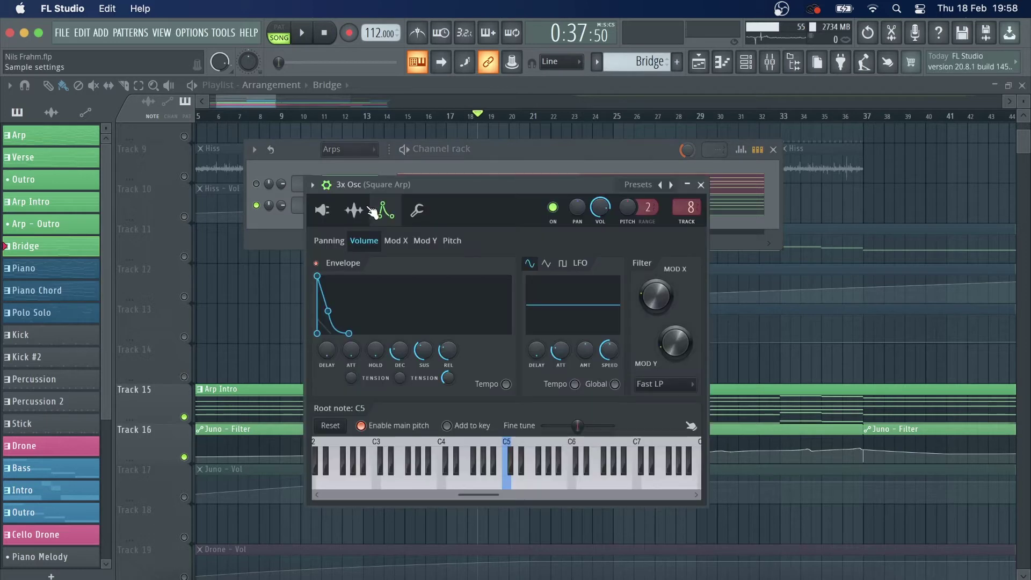
pyautogui.click(489, 153)
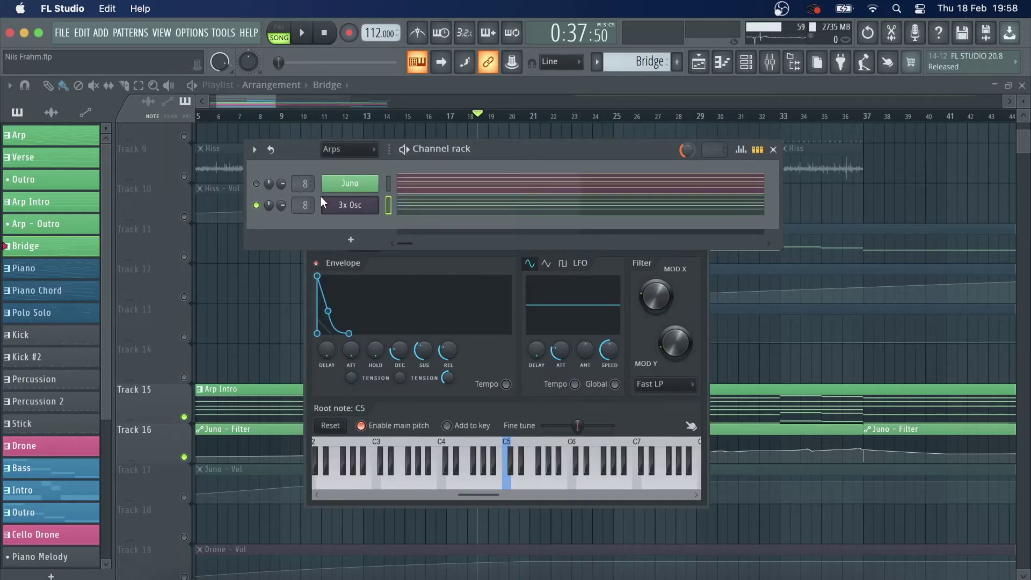
pyautogui.rightClick(334, 200)
pyautogui.moveTo(462, 337)
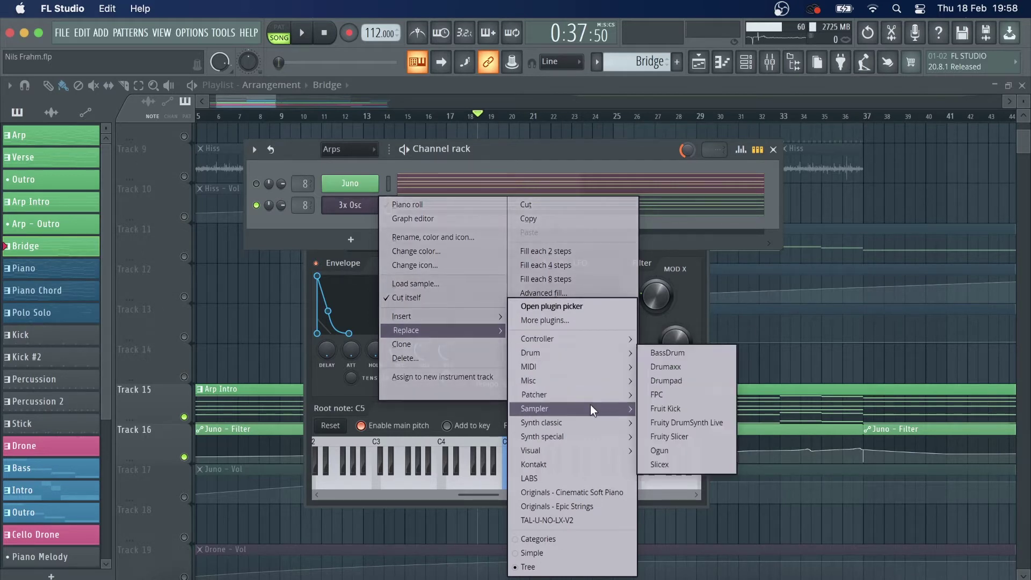
pyautogui.moveTo(595, 423)
pyautogui.click(663, 415)
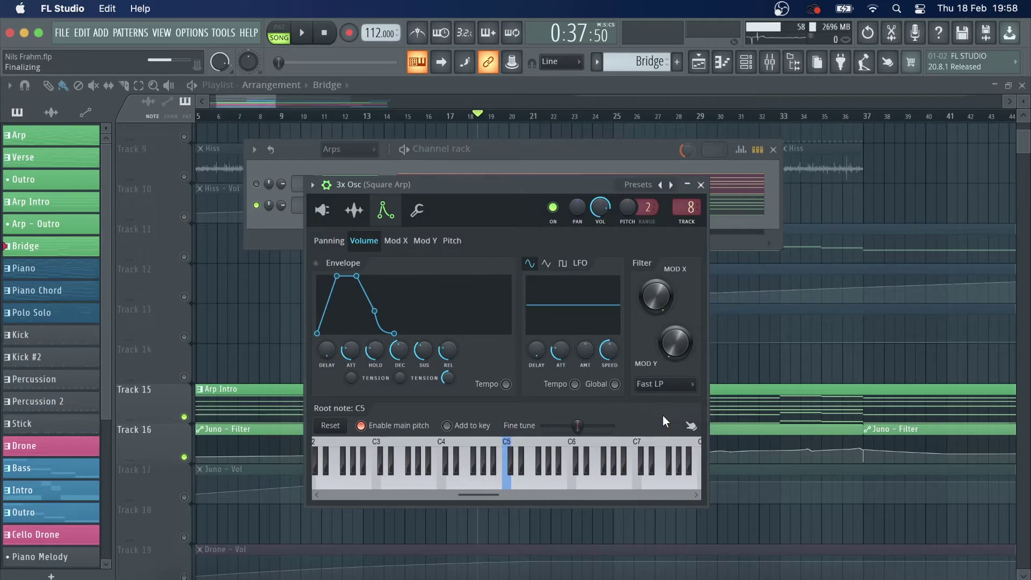
pyautogui.click(701, 185)
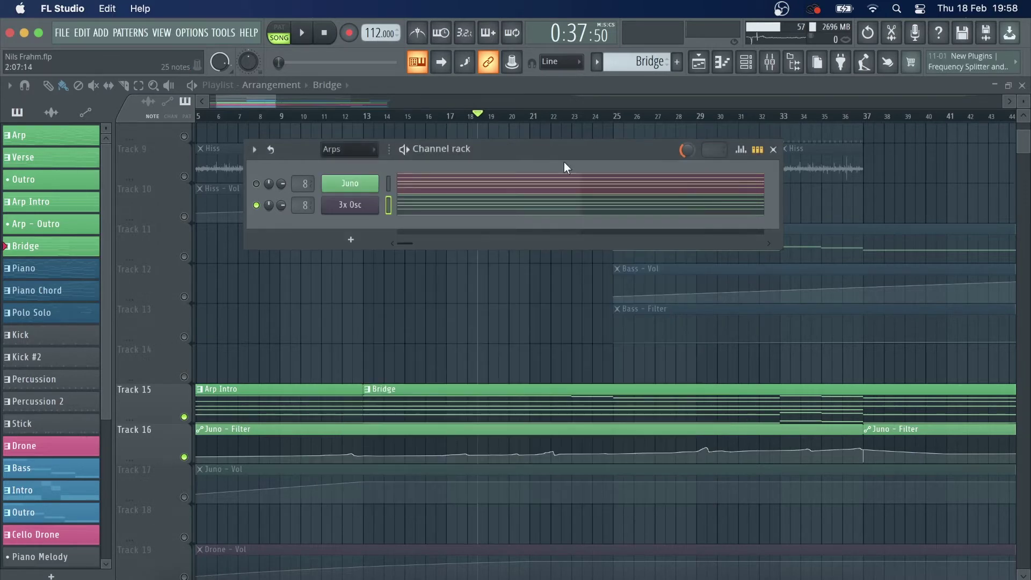
# Lower oscillator 2's coarse pitch and level in 3x Osc, and set oscillator 2 to noise and oscillator 1 to a square wave.
pyautogui.click(376, 204)
pyautogui.moveTo(440, 183); pyautogui.dragTo(460, 229)
pyautogui.click(344, 258)
pyautogui.moveTo(557, 370); pyautogui.dragTo(558, 400)
pyautogui.moveTo(697, 391); pyautogui.dragTo(697, 421)
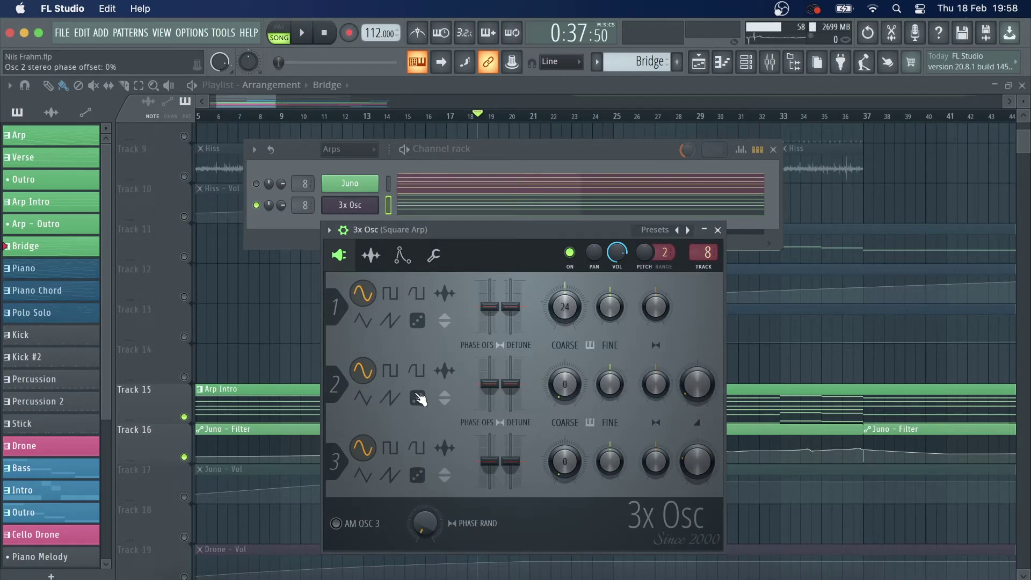
pyautogui.click(418, 398)
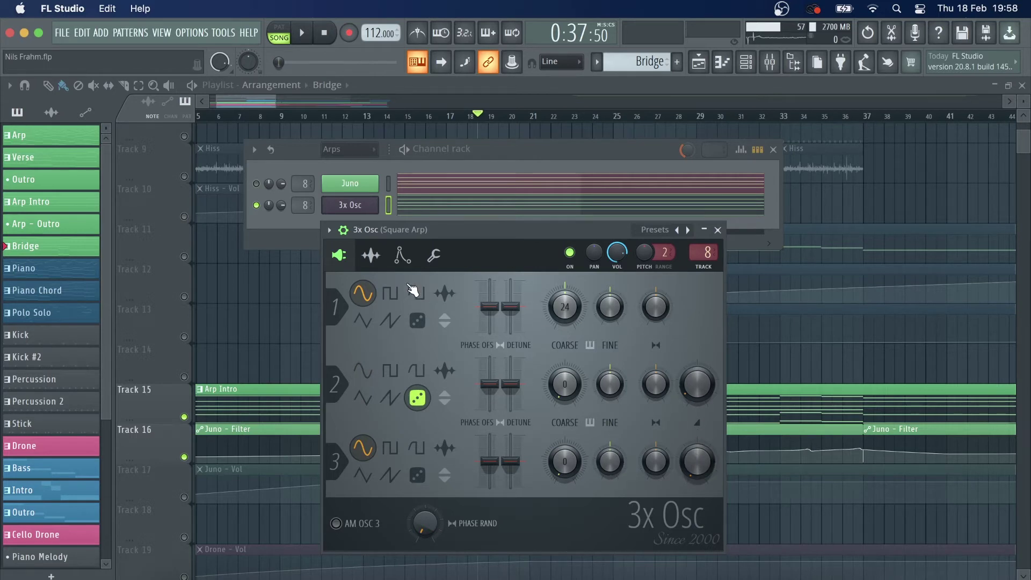
pyautogui.click(390, 295)
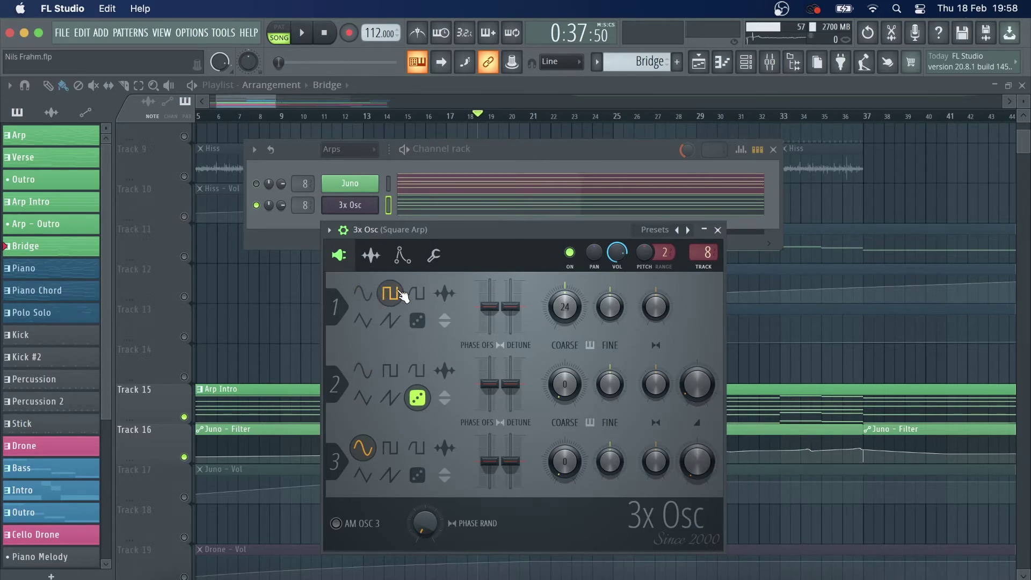
# Turn on the 3x Osc arpeggiator in the upward direction with an arpeggio time of 2:00.
pyautogui.click(434, 255)
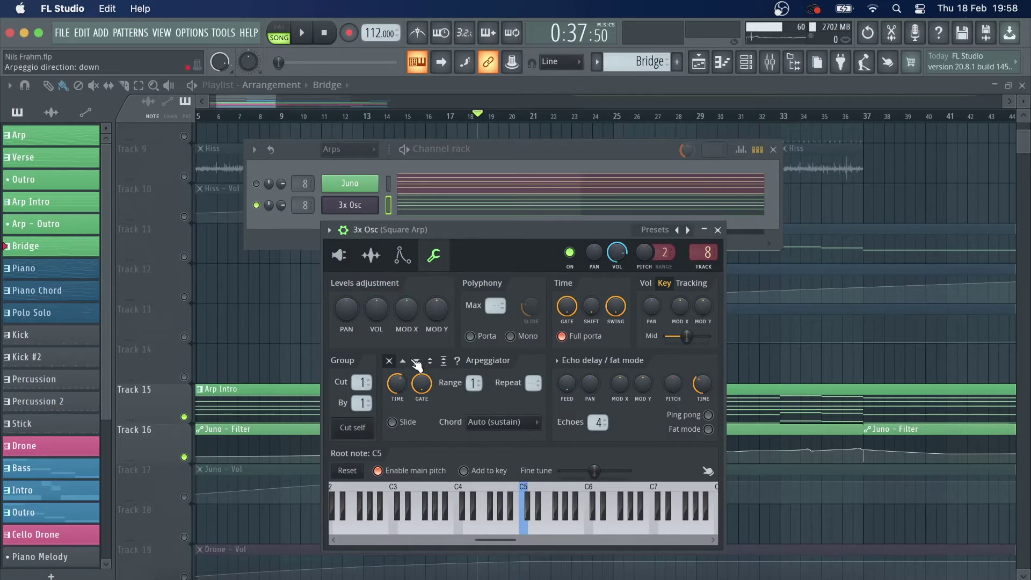
pyautogui.click(405, 362)
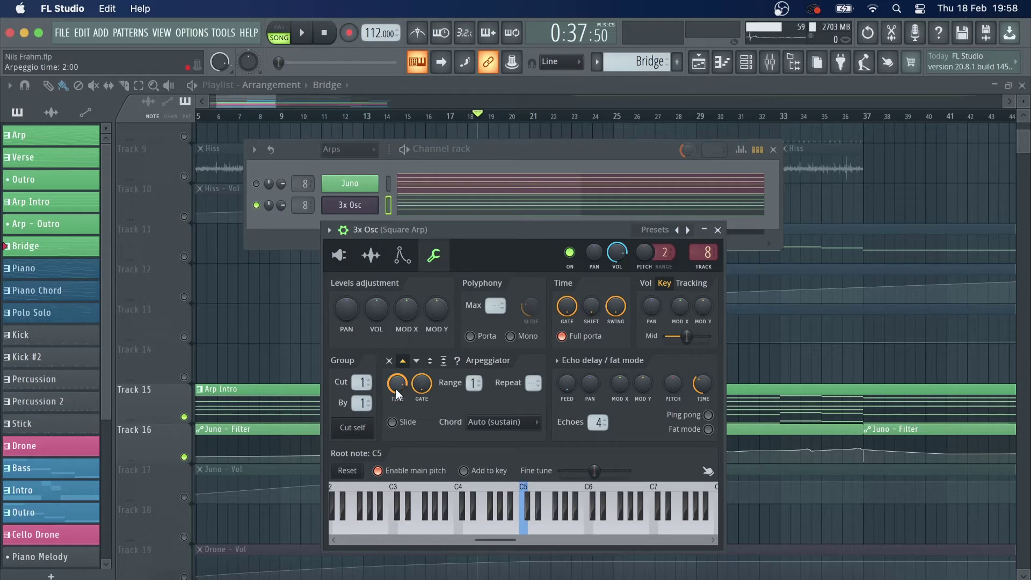
pyautogui.click(370, 256)
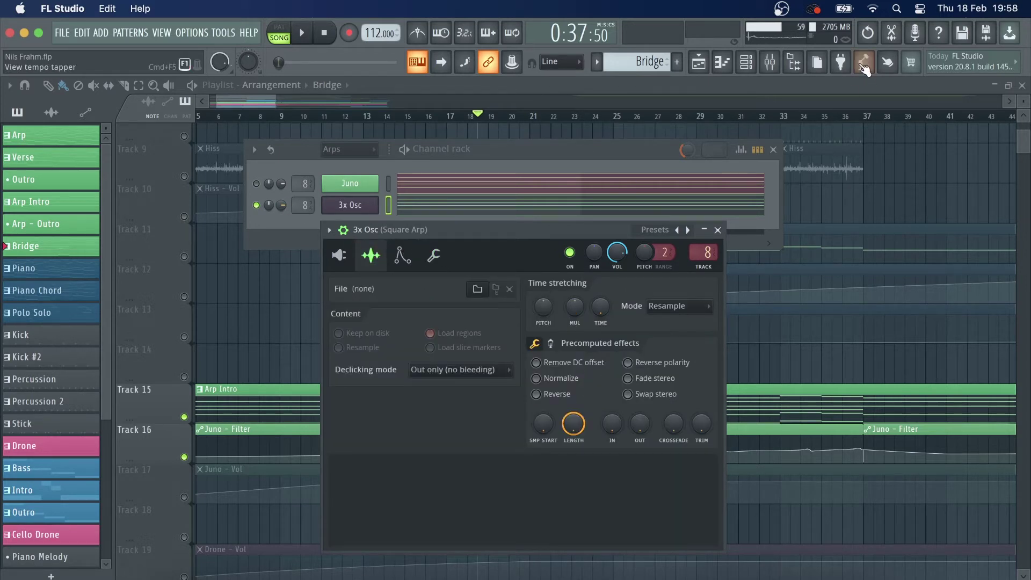
# Show the Square Arp mixer track and lower the 3x Osc channel volume to about 22% during playback.
pyautogui.click(770, 62)
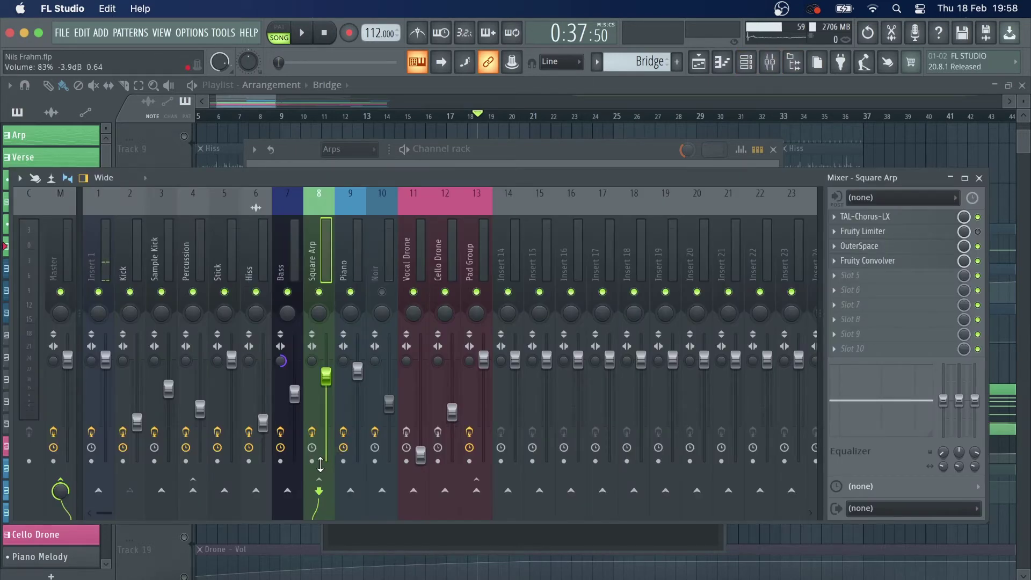
pyautogui.click(496, 156)
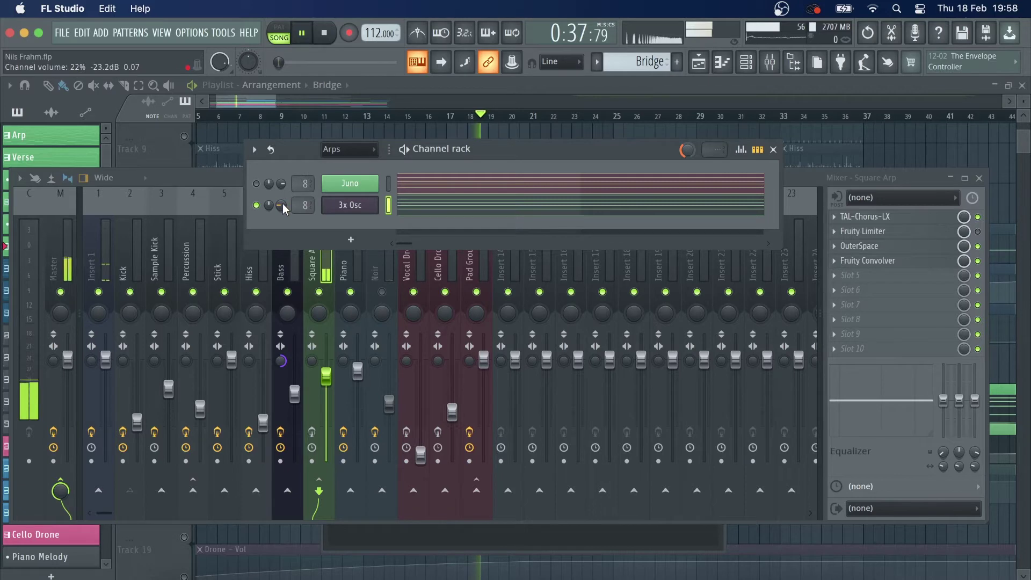
# Shape the 3x Osc volume envelope as a short pluck with zero attack and hold and a decay time of 30%.
pyautogui.click(326, 209)
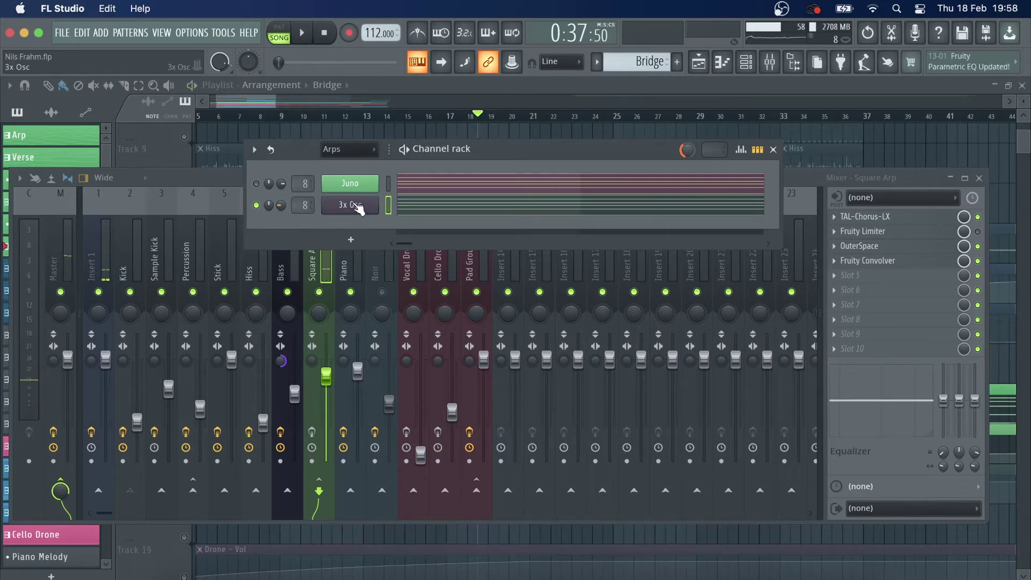
pyautogui.moveTo(368, 398); pyautogui.dragTo(367, 435)
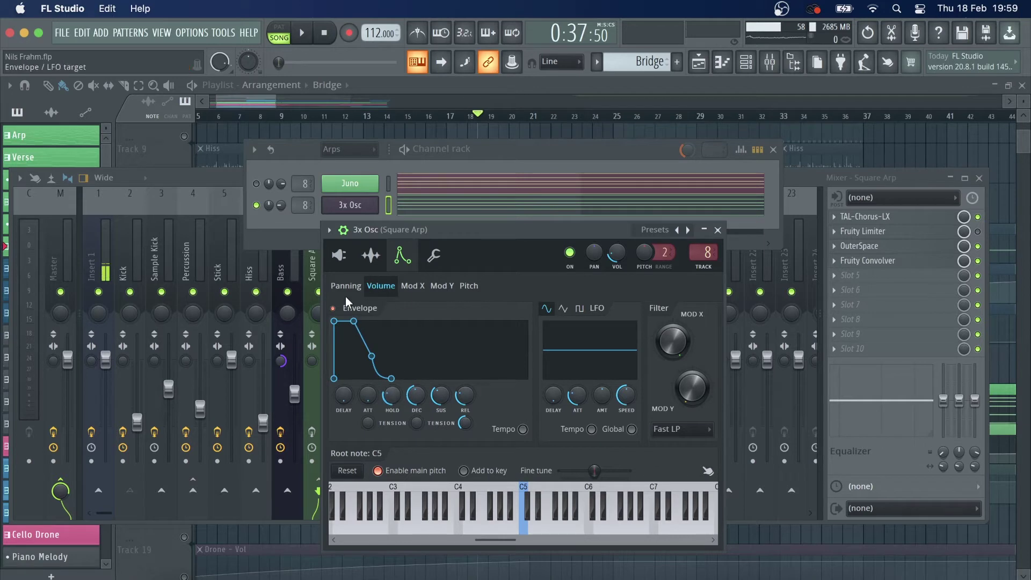
pyautogui.moveTo(398, 397); pyautogui.dragTo(417, 416)
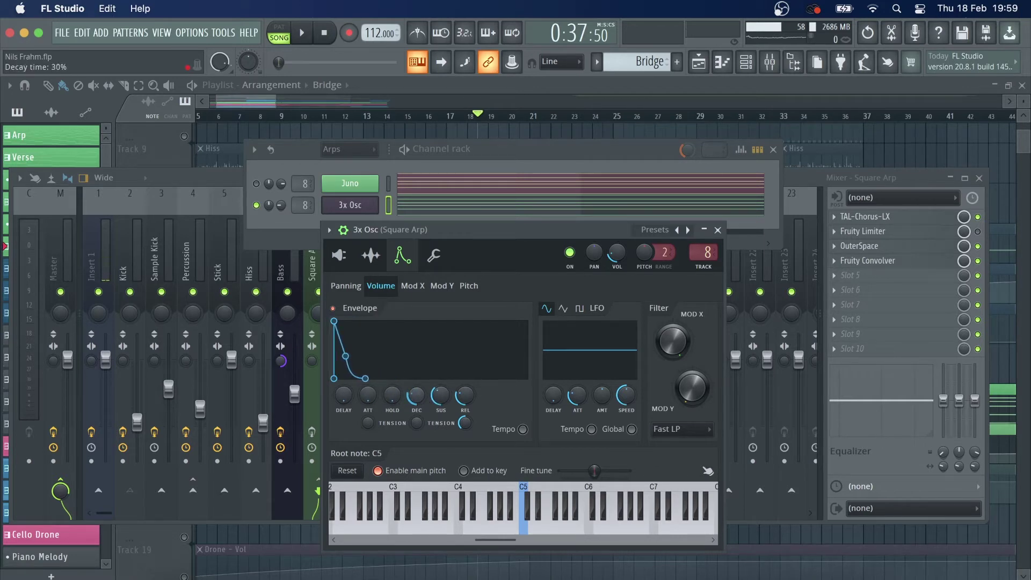
# Enable the Mod X envelope with no attack, hold or sustain, a short decay and a modulation amount of 25%.
pyautogui.click(411, 287)
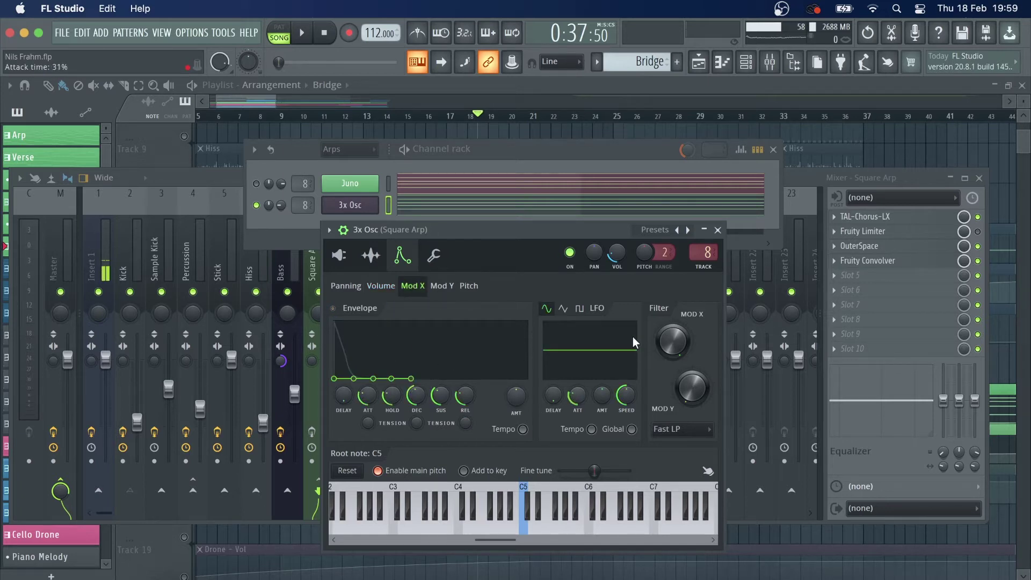
pyautogui.moveTo(388, 400); pyautogui.dragTo(422, 408)
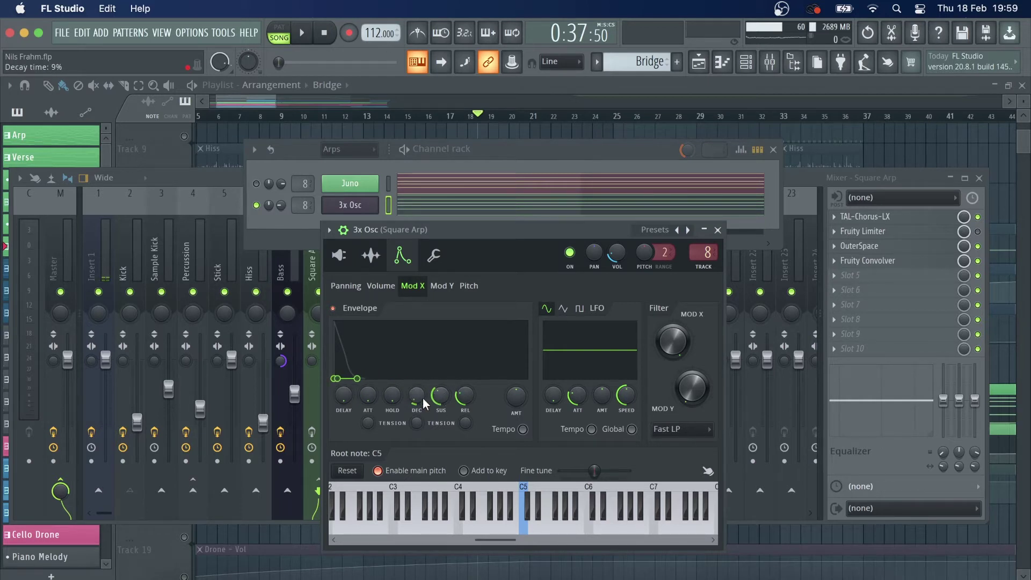
pyautogui.moveTo(516, 397); pyautogui.dragTo(516, 383)
pyautogui.moveTo(441, 396); pyautogui.dragTo(417, 391)
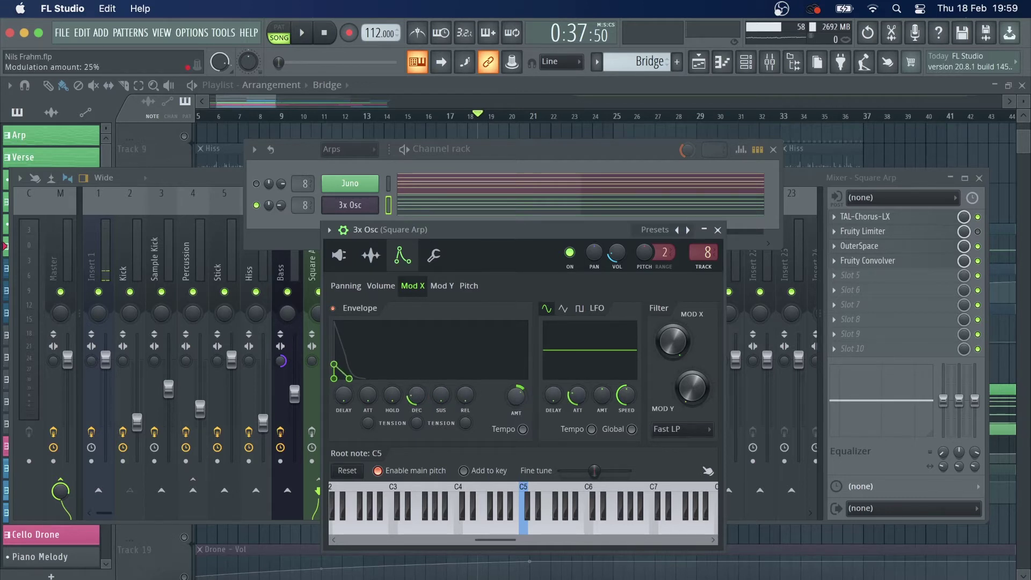
# Set the filter's Mod X frequency to about 18% and its Mod Y bandwidth to about 9% while auditioning the arp.
pyautogui.moveTo(678, 348); pyautogui.dragTo(689, 383)
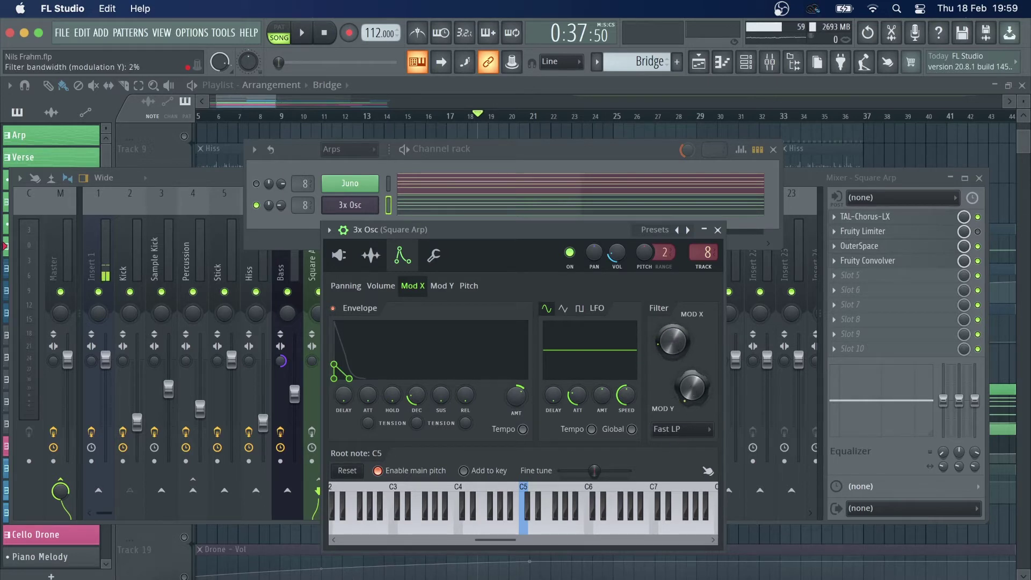
pyautogui.press('space')
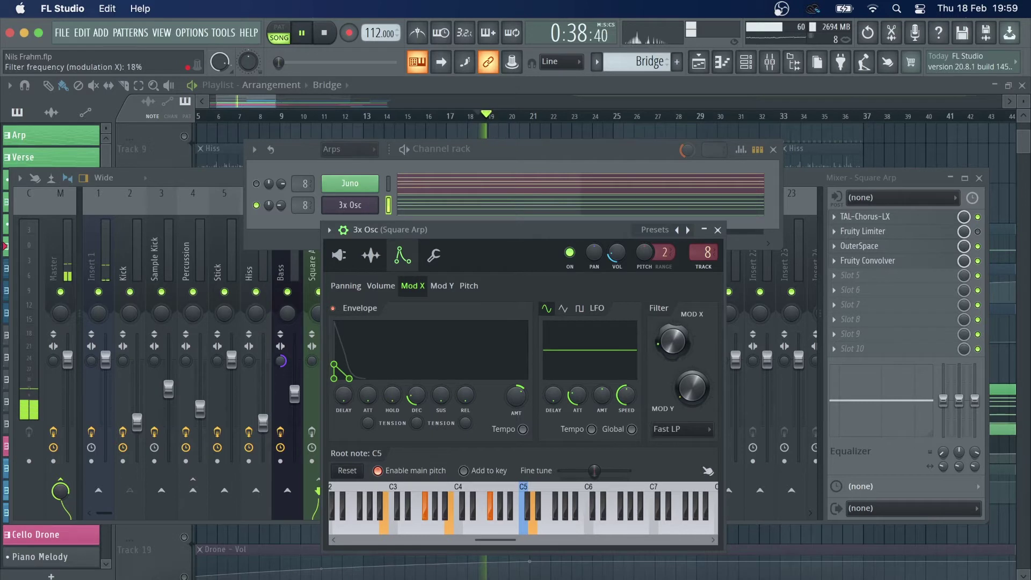
pyautogui.moveTo(691, 388); pyautogui.dragTo(692, 387)
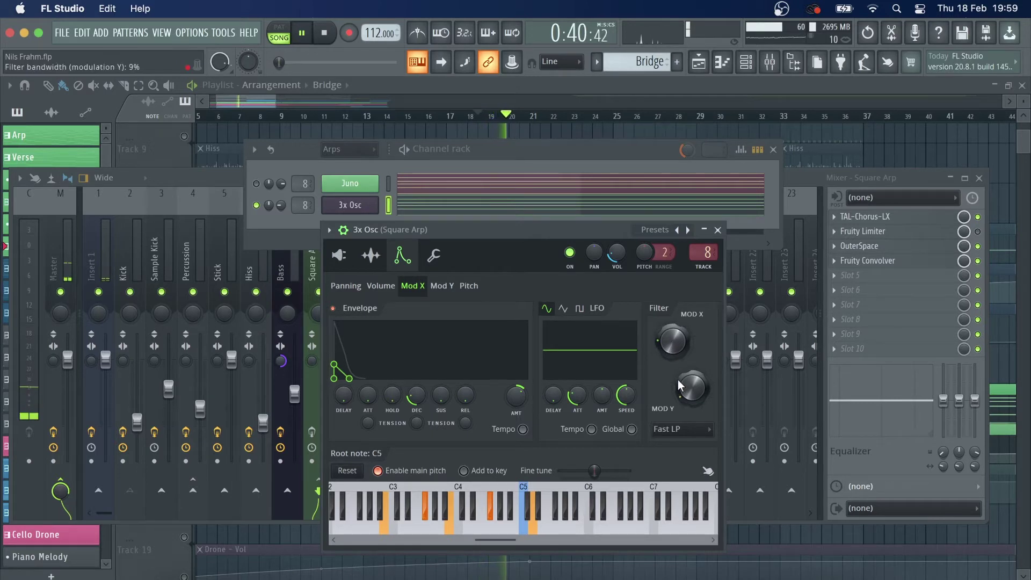
pyautogui.press('space')
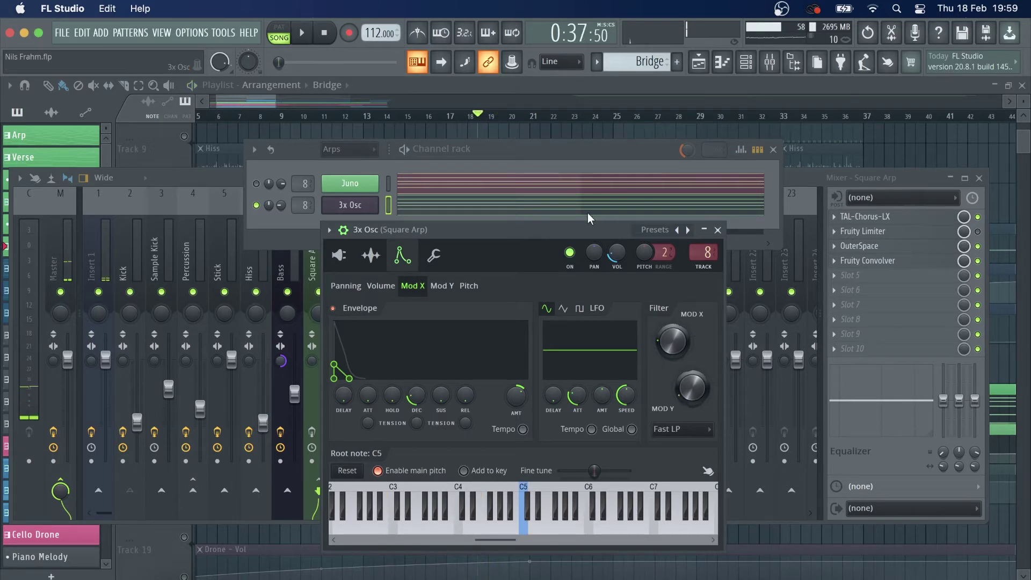
# Bypass OuterSpace and Fruity Convolver on the Square Arp track and audition the arp with TAL-Chorus-LX.
pyautogui.click(231, 175)
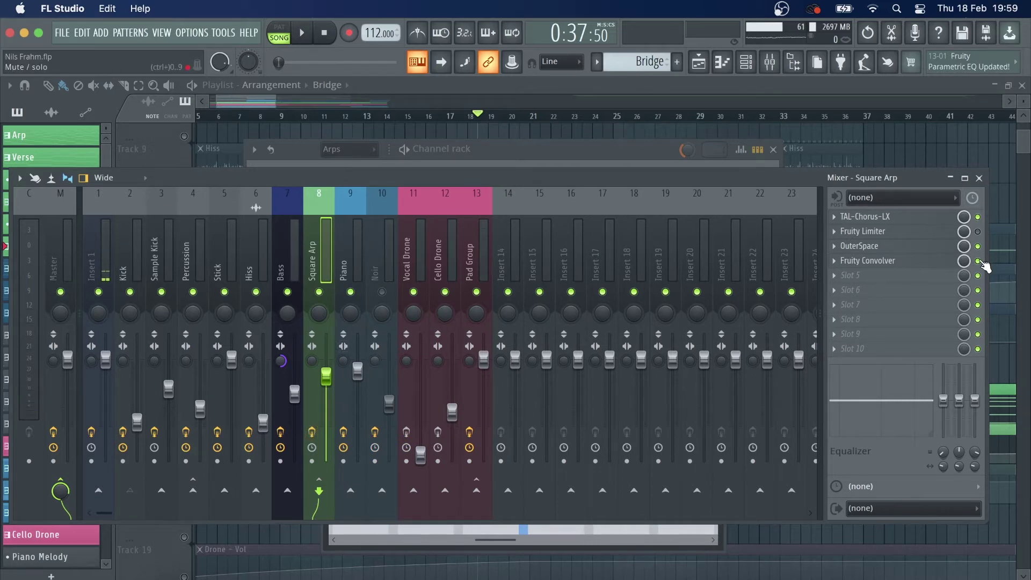
pyautogui.click(979, 247)
pyautogui.click(934, 219)
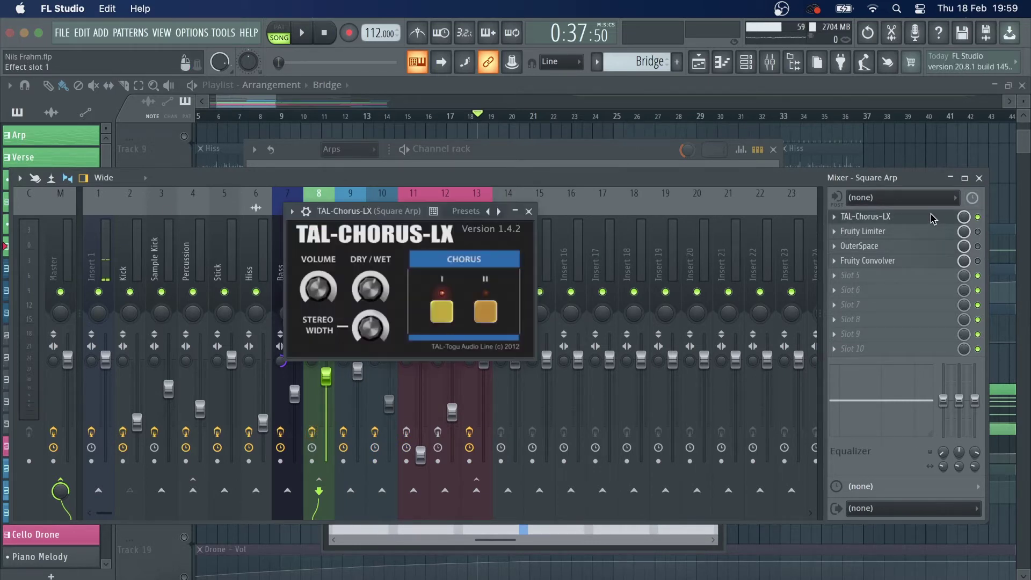
pyautogui.press('space')
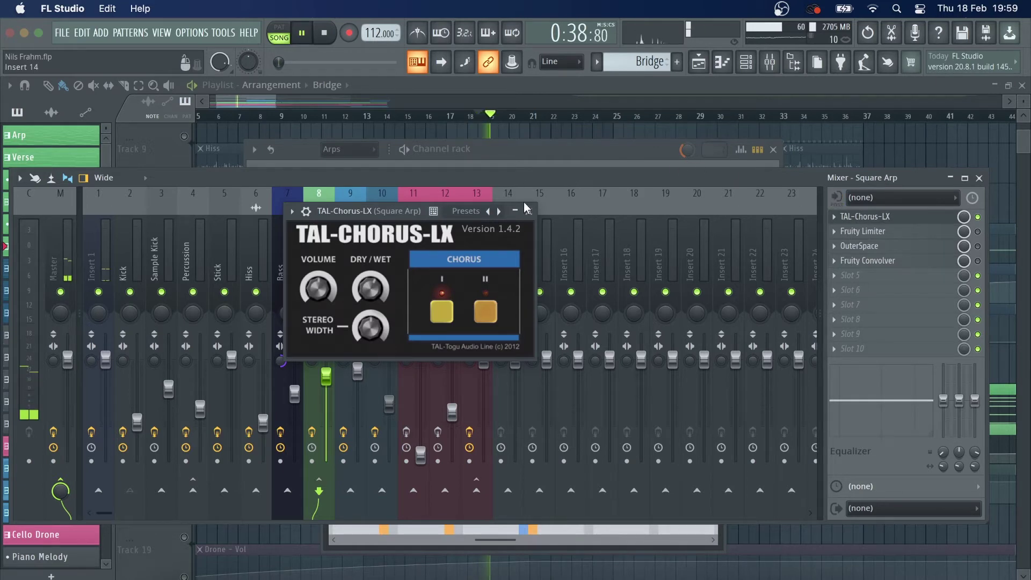
pyautogui.press('space')
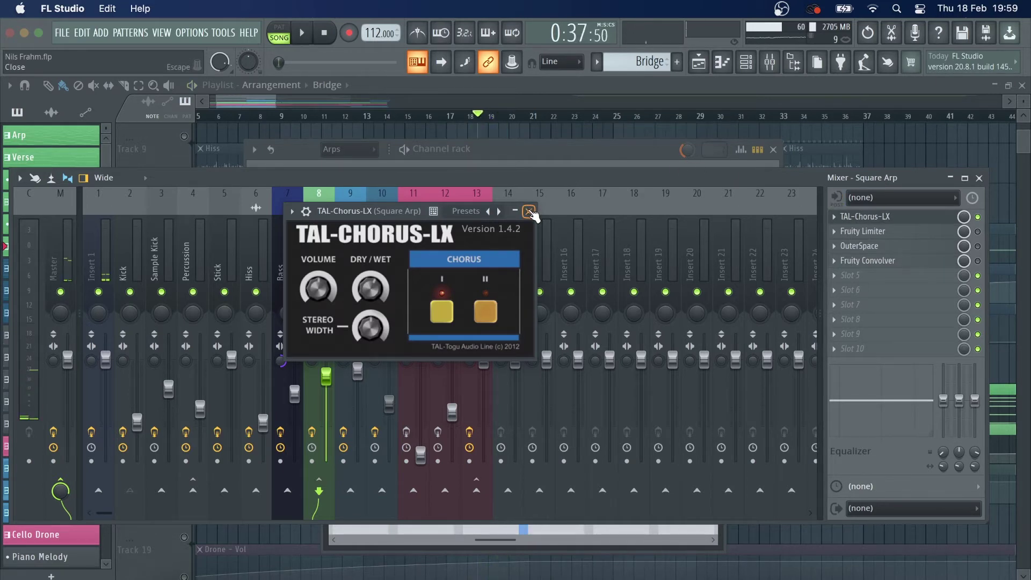
pyautogui.click(530, 211)
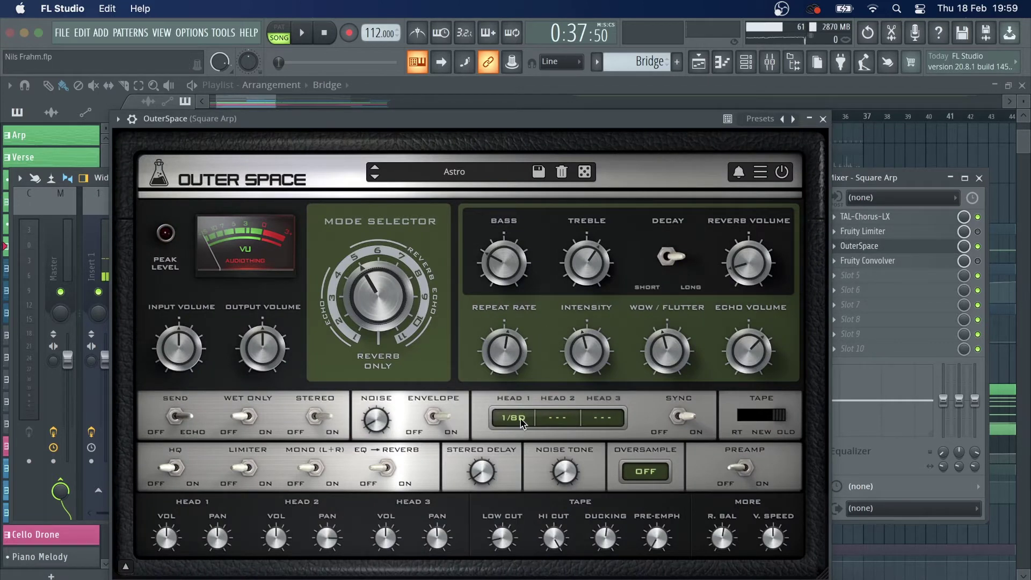
# Examine the OuterSpace reverb and echo settings on the Square Arp track and play the arp through the effect.
pyautogui.moveTo(743, 263)
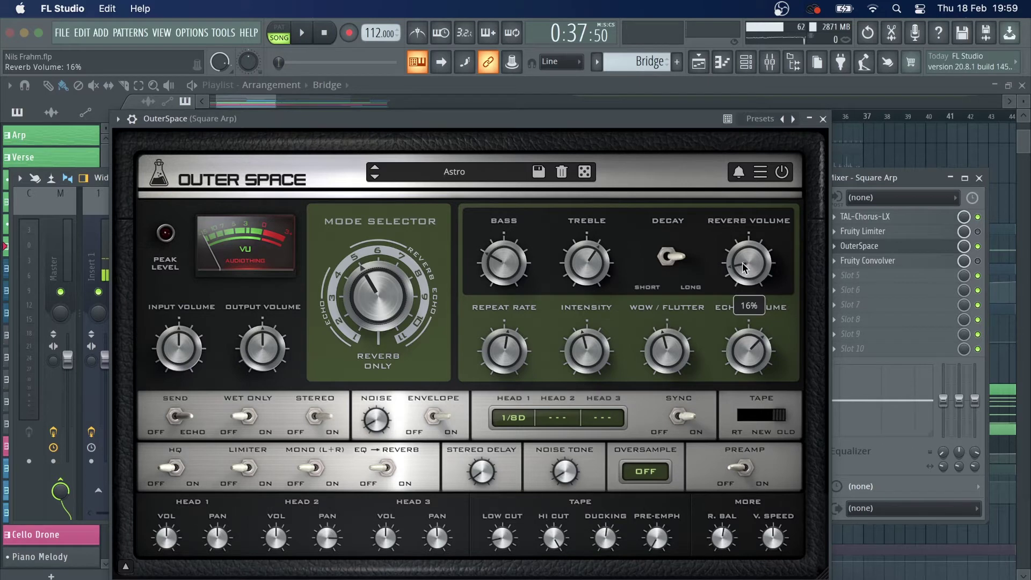
pyautogui.click(823, 119)
pyautogui.press('space')
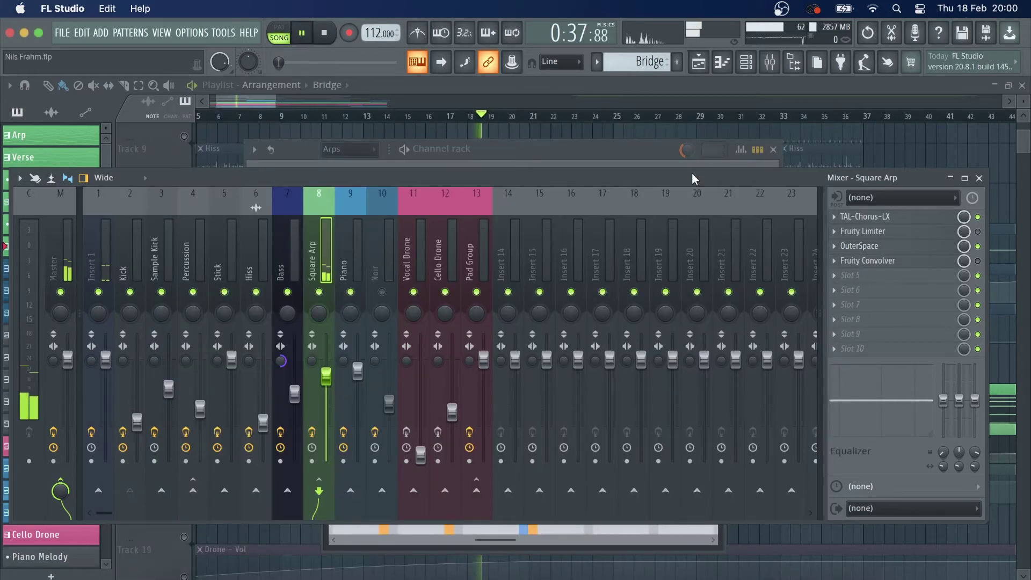
# Stop playback, re-enable Fruity Convolver on the Square Arp track and review its impulse reverb settings.
pyautogui.press('space')
pyautogui.click(979, 261)
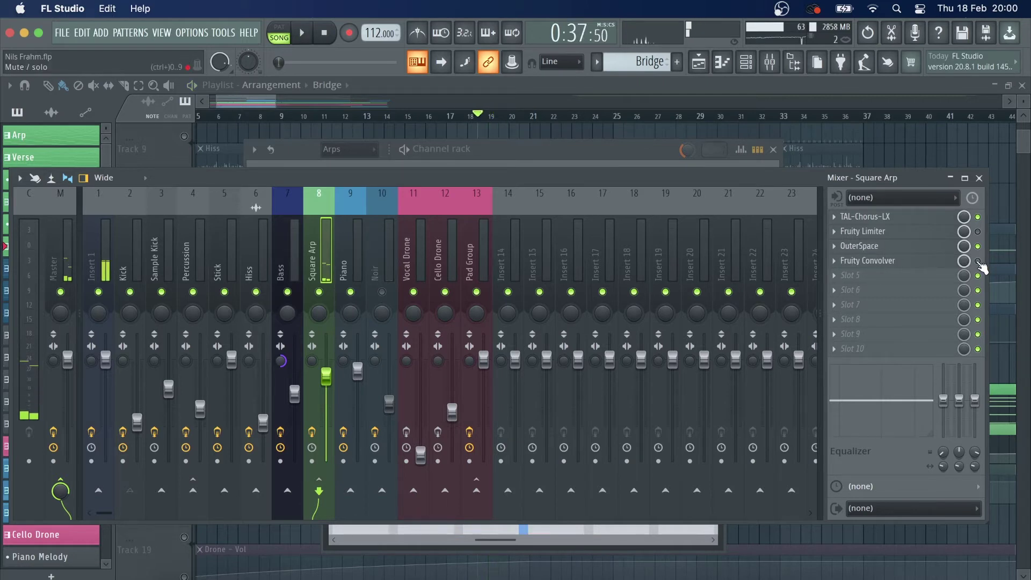
pyautogui.click(924, 263)
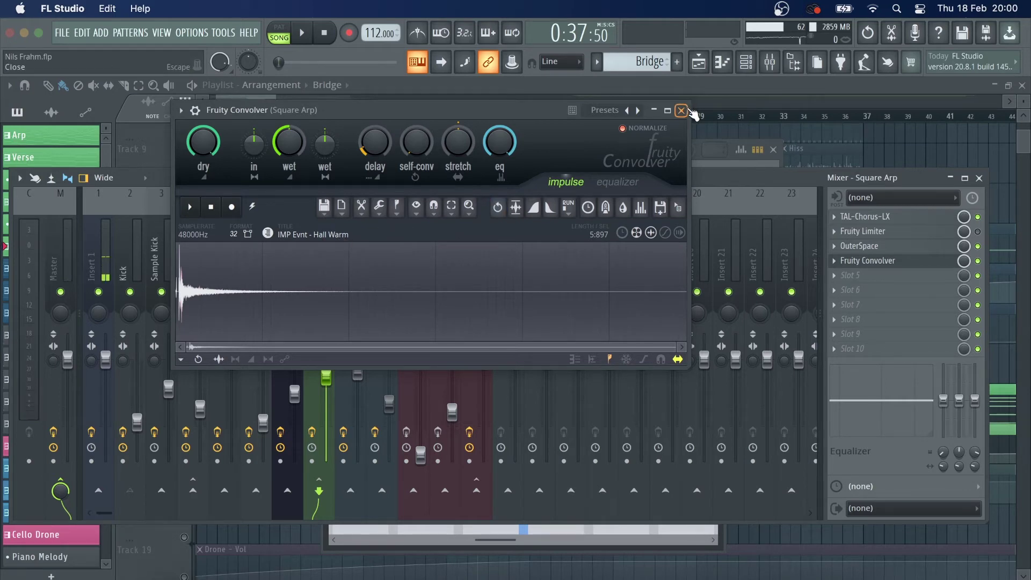
pyautogui.click(681, 111)
# Set the 3x Osc Mod X envelope to about 33% decay and 23% modulation amount while auditioning the arp.
pyautogui.click(746, 62)
pyautogui.click(350, 205)
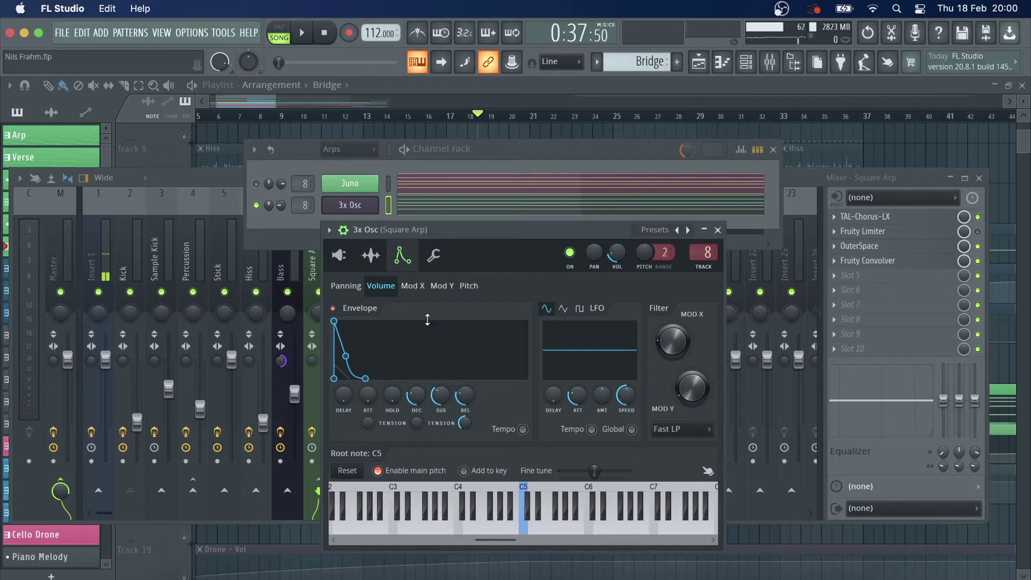
pyautogui.click(413, 286)
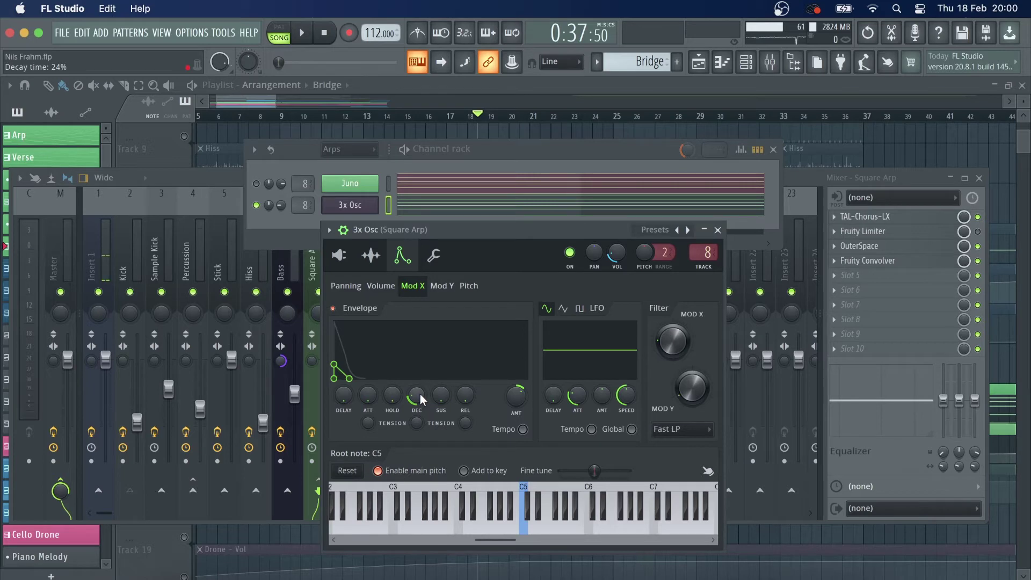
pyautogui.click(342, 256)
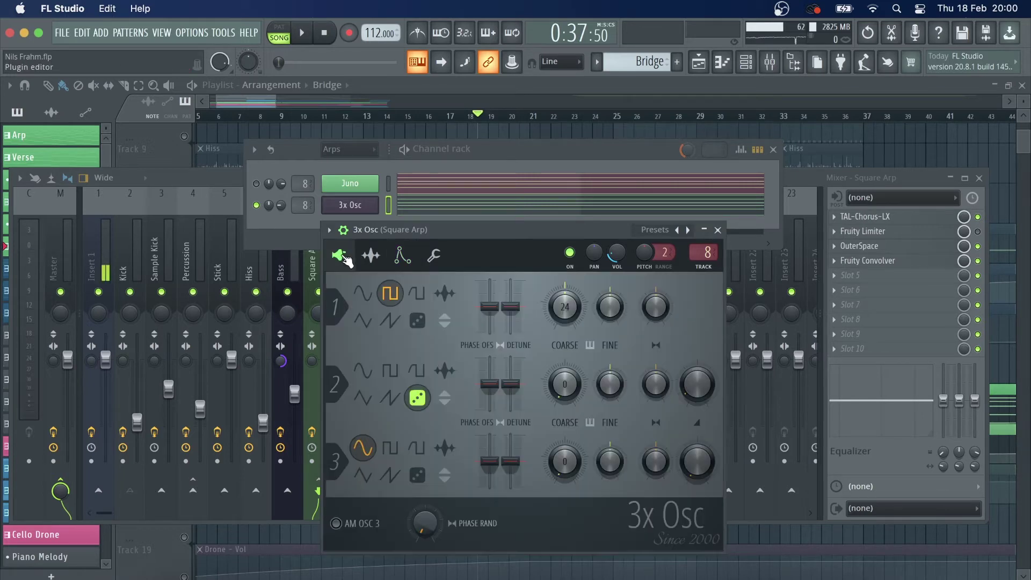
pyautogui.click(401, 257)
pyautogui.press('space')
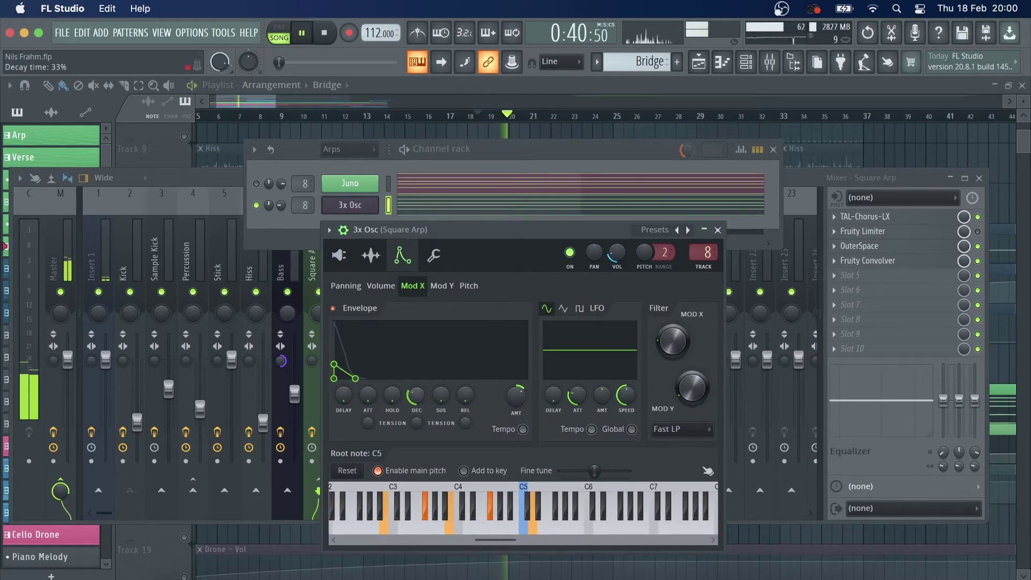
pyautogui.moveTo(515, 405)
pyautogui.mouseDown()
pyautogui.moveTo(515, 370)
pyautogui.moveTo(515, 408)
pyautogui.mouseUp()
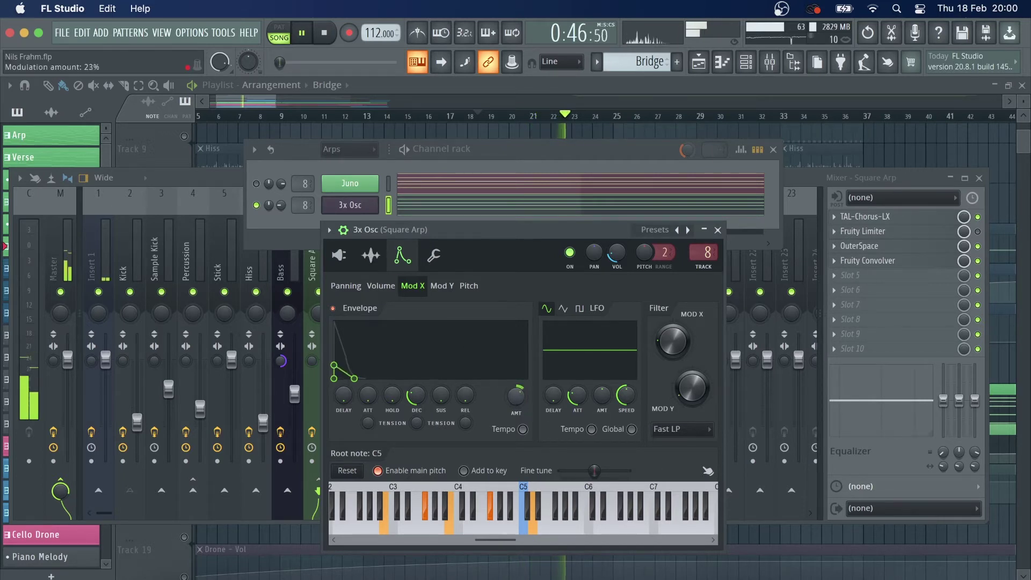
# Adjust oscillator 1's detune in 3x Osc while the arp plays, and stop playback.
pyautogui.click(371, 255)
pyautogui.click(339, 255)
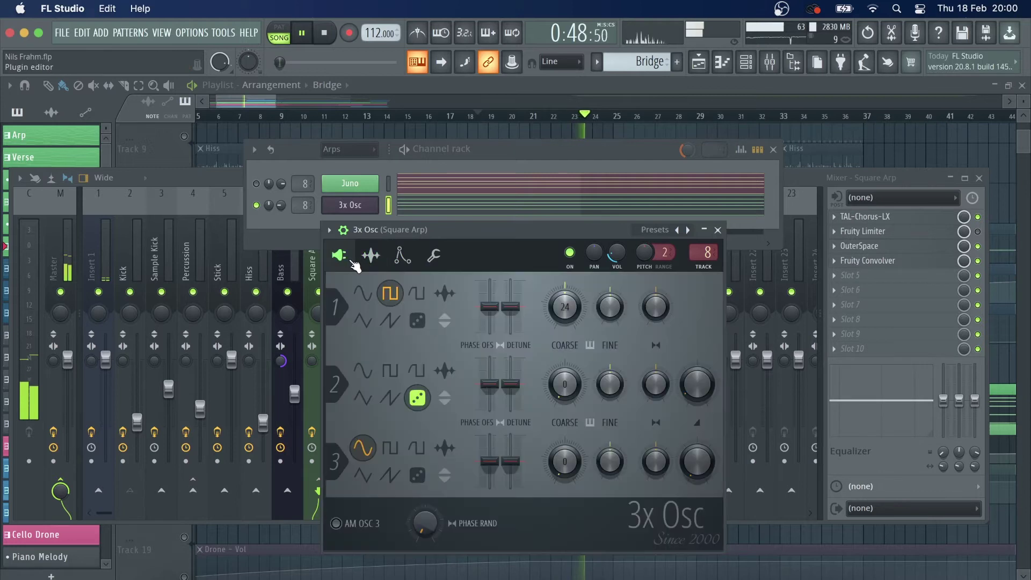
pyautogui.moveTo(505, 311)
pyautogui.mouseDown()
pyautogui.moveTo(505, 285)
pyautogui.moveTo(510, 306)
pyautogui.mouseUp()
pyautogui.press('space')
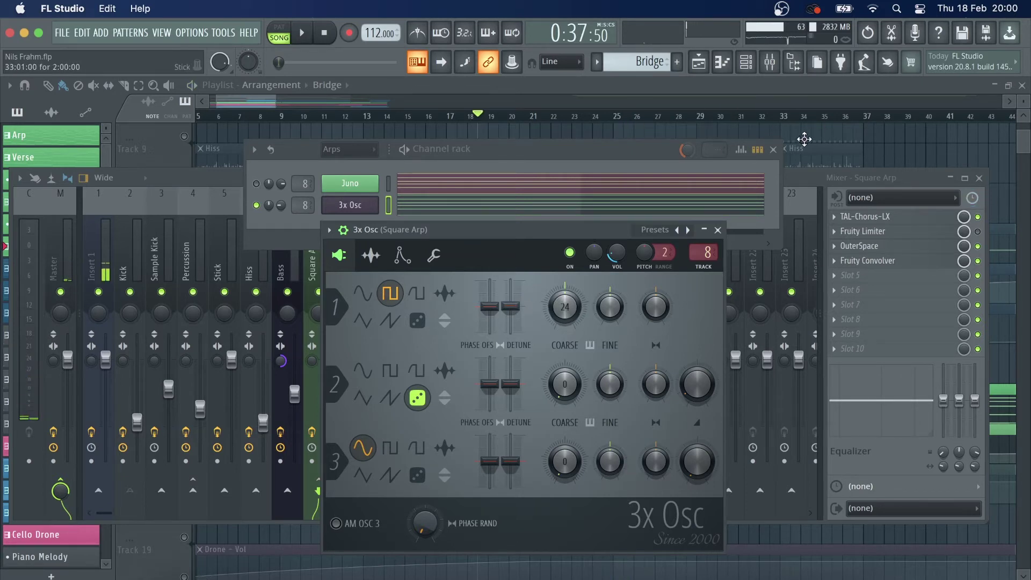
# Close the arp's windows, move the song position to bar 25 and solo playlist Track 11 with the bass.
pyautogui.click(773, 149)
pyautogui.click(718, 230)
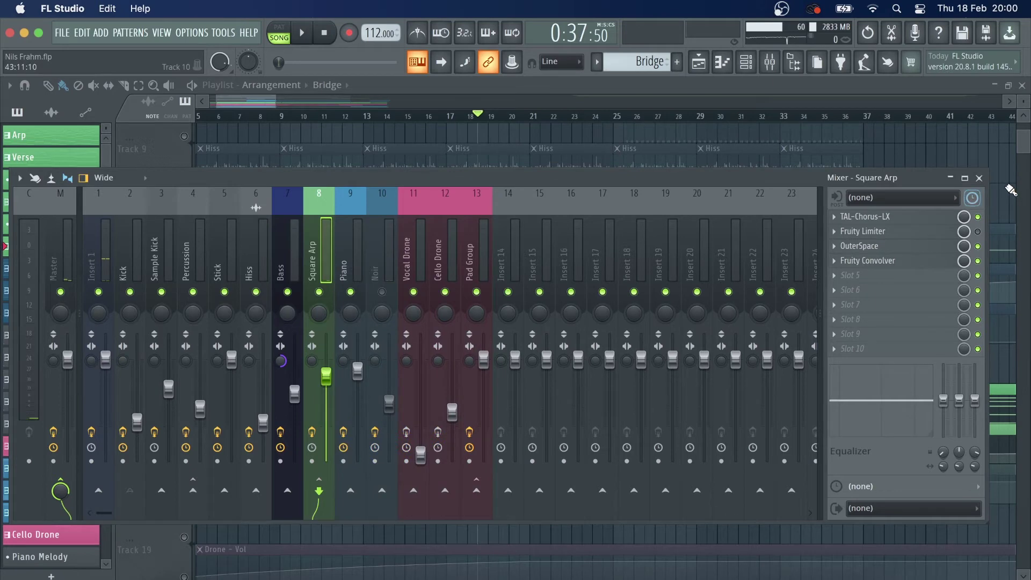
pyautogui.click(979, 179)
pyautogui.scroll(-2, 572, 121)
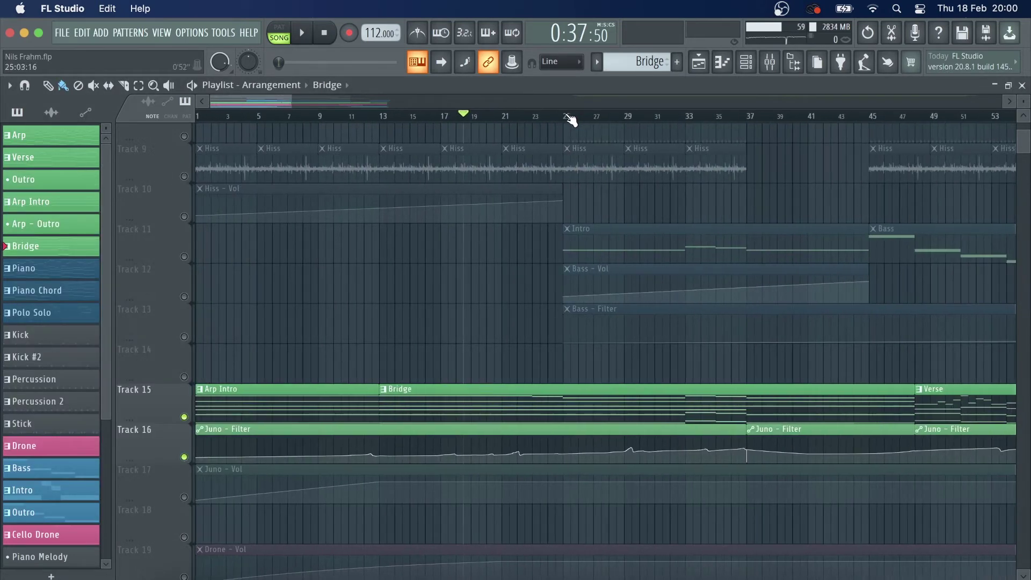
pyautogui.click(568, 118)
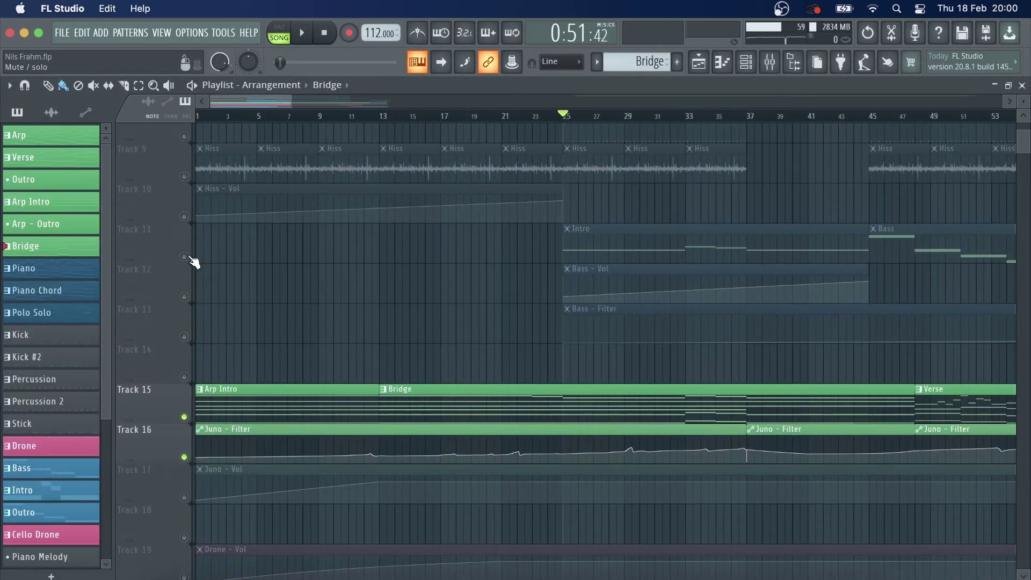
# Open the Bass channel from the Intro pattern and examine its volume envelope and oscillator settings.
pyautogui.doubleClick(702, 239)
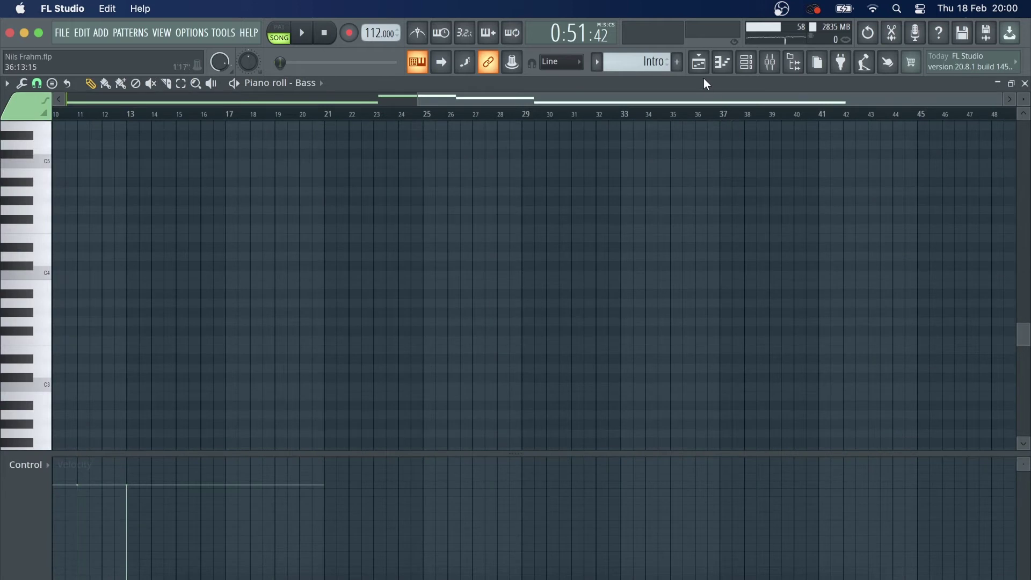
pyautogui.click(699, 62)
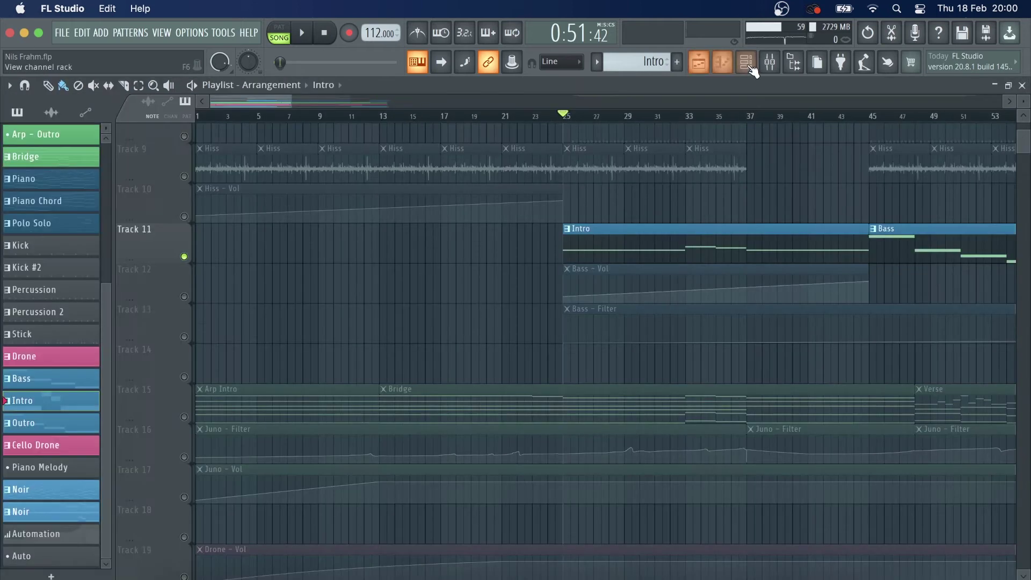
pyautogui.click(746, 62)
pyautogui.click(356, 187)
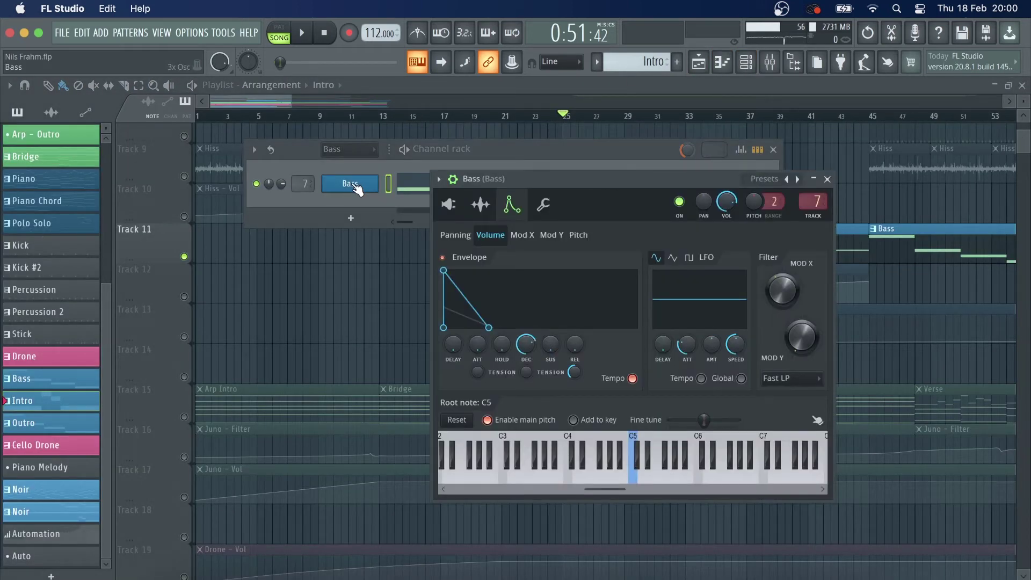
pyautogui.click(449, 204)
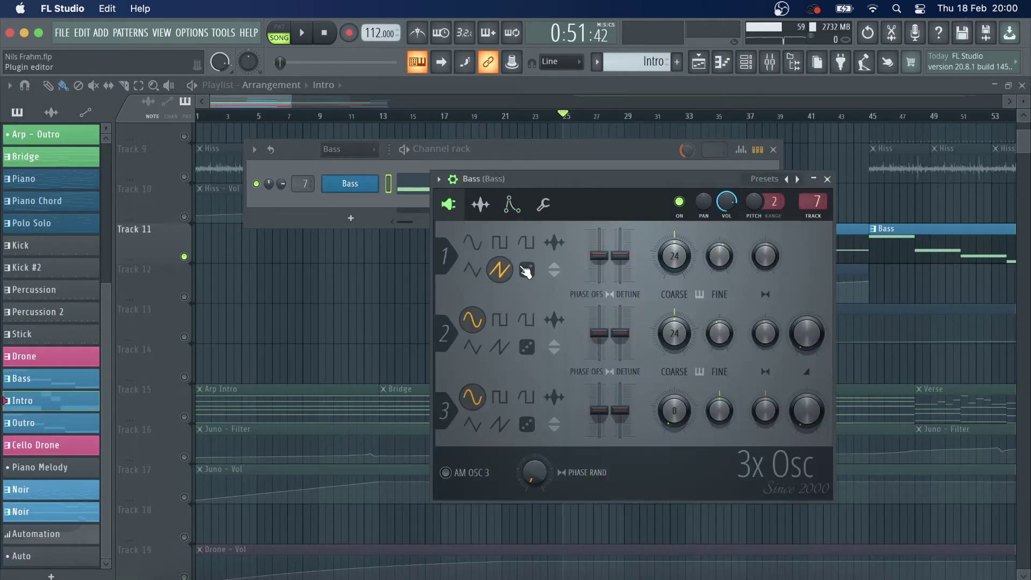
# Review the Bass mixer track's effect chain and audition the bass from bar 25.
pyautogui.click(770, 63)
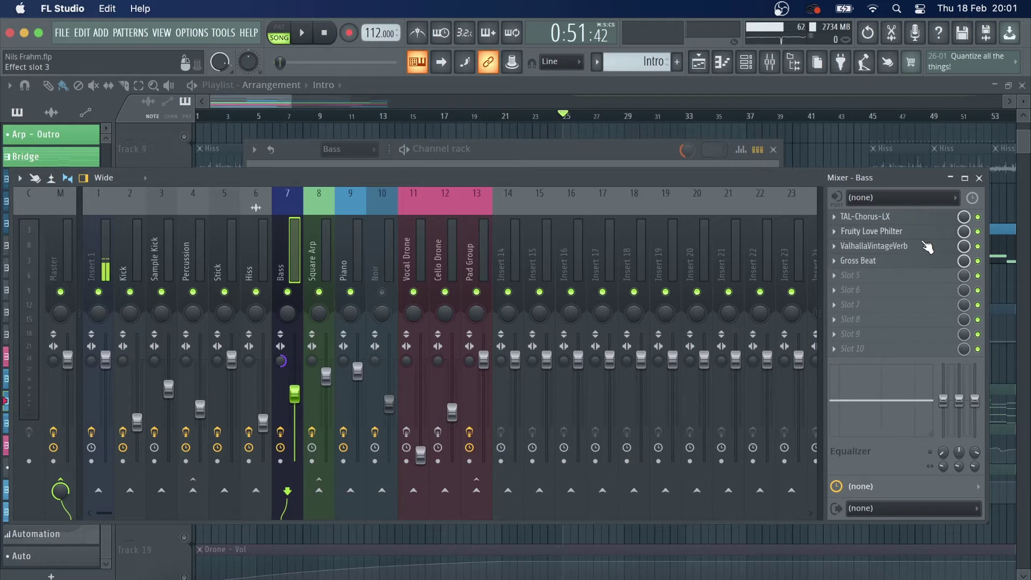
pyautogui.press('space')
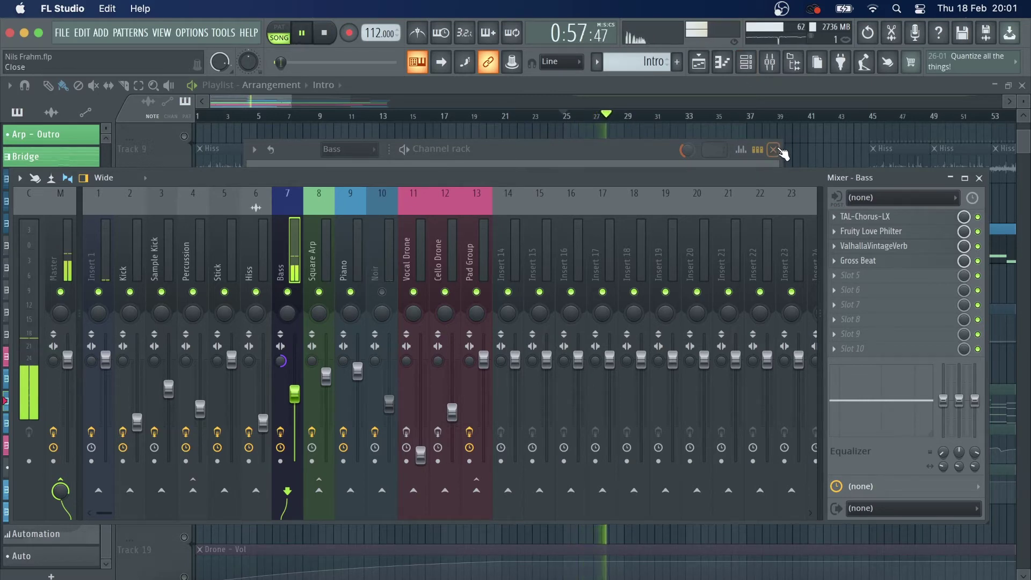
pyautogui.press('space')
# Close the bass windows and return the song position to the start of the arrangement.
pyautogui.click(784, 150)
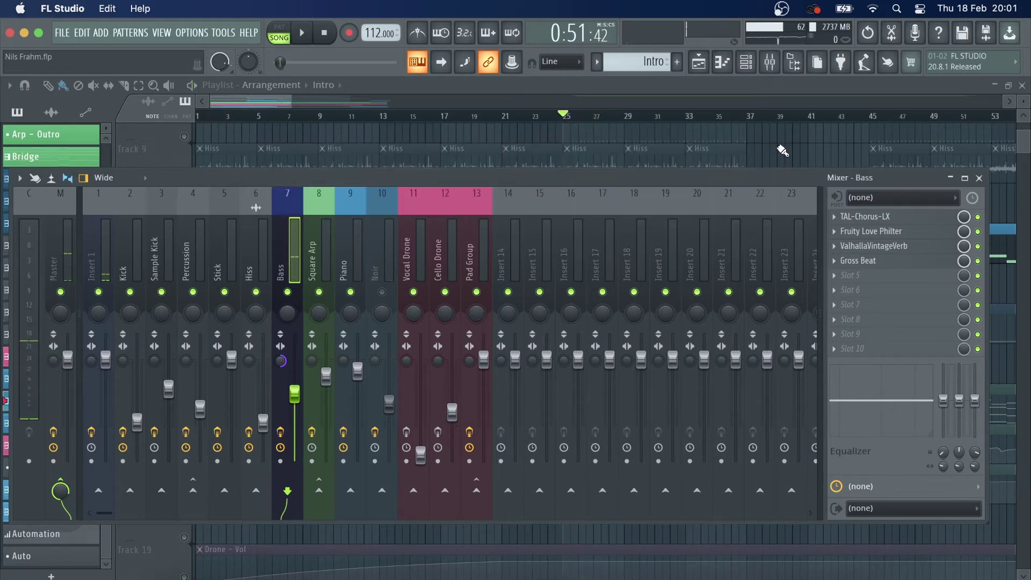
pyautogui.click(978, 177)
pyautogui.click(824, 182)
pyautogui.scroll(-8, 391, 253)
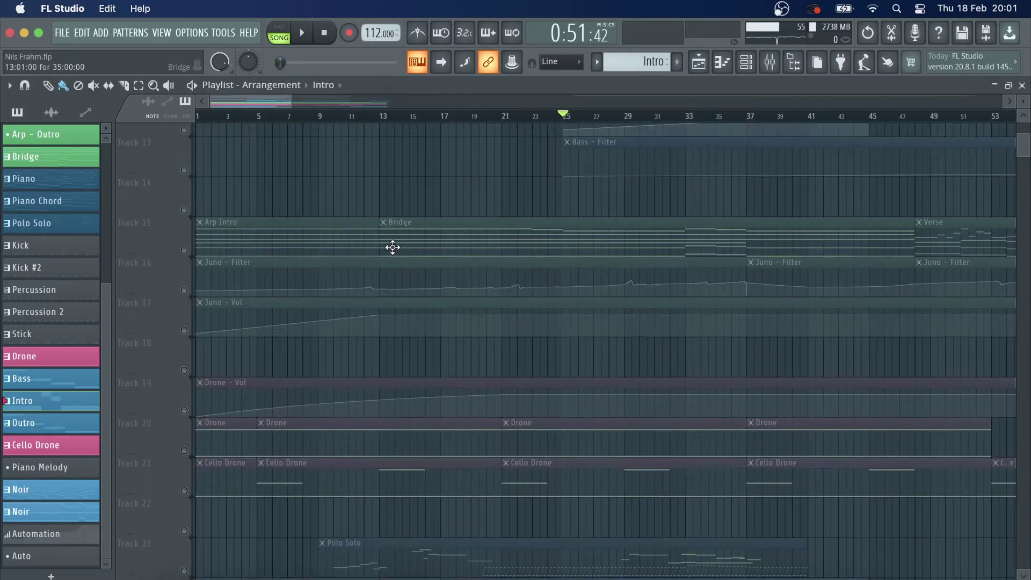
pyautogui.click(324, 33)
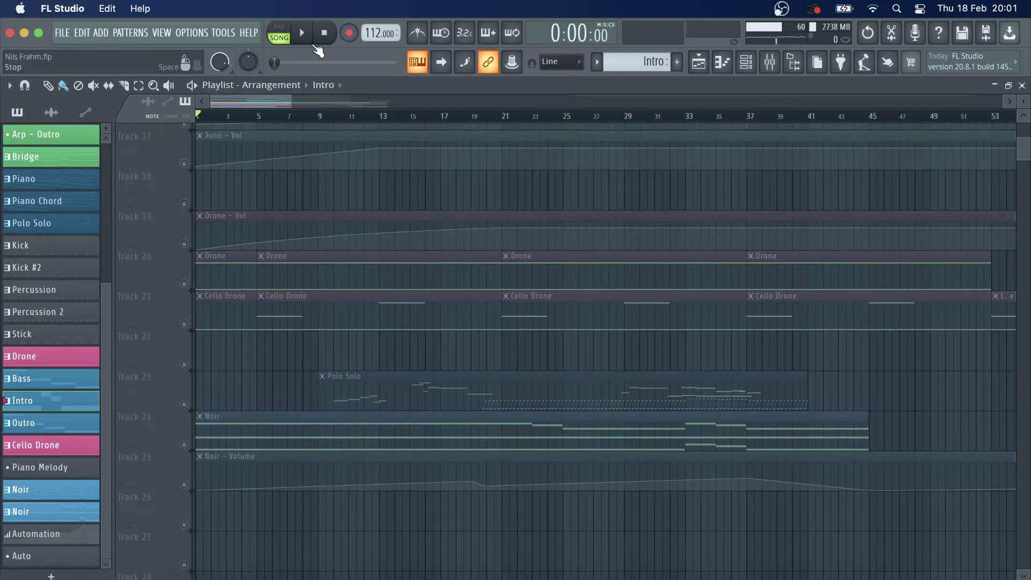
# Enable the Drone and Cello Drone clips on playlist Tracks 20 and 21 and audition them from the start.
pyautogui.click(185, 284)
pyautogui.click(184, 324)
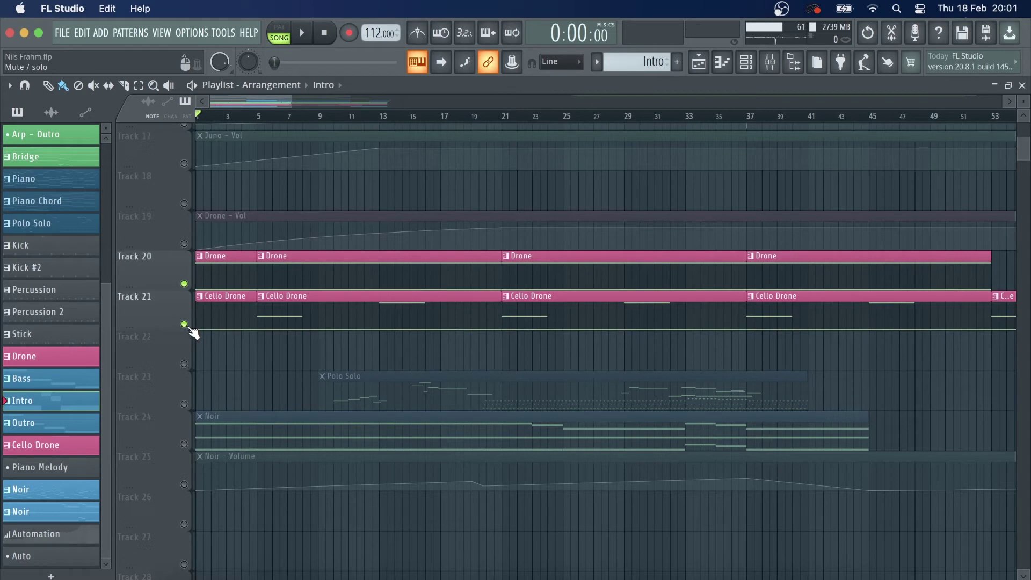
pyautogui.press('space')
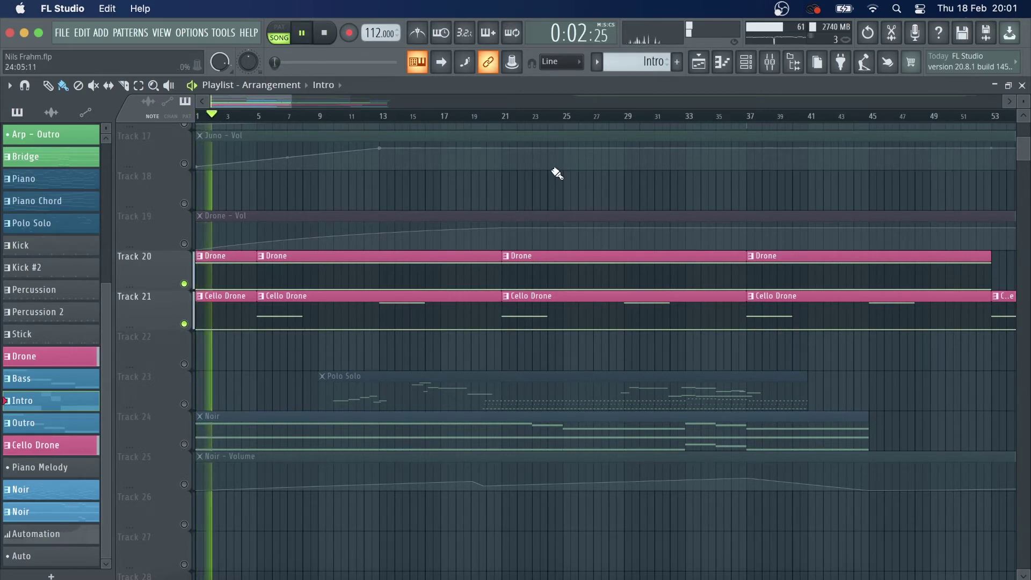
pyautogui.click(770, 66)
pyautogui.press('space')
# Open the Drone pattern's Aah Drone and Ooh Drone channels and examine their looped vocal samples.
pyautogui.click(770, 63)
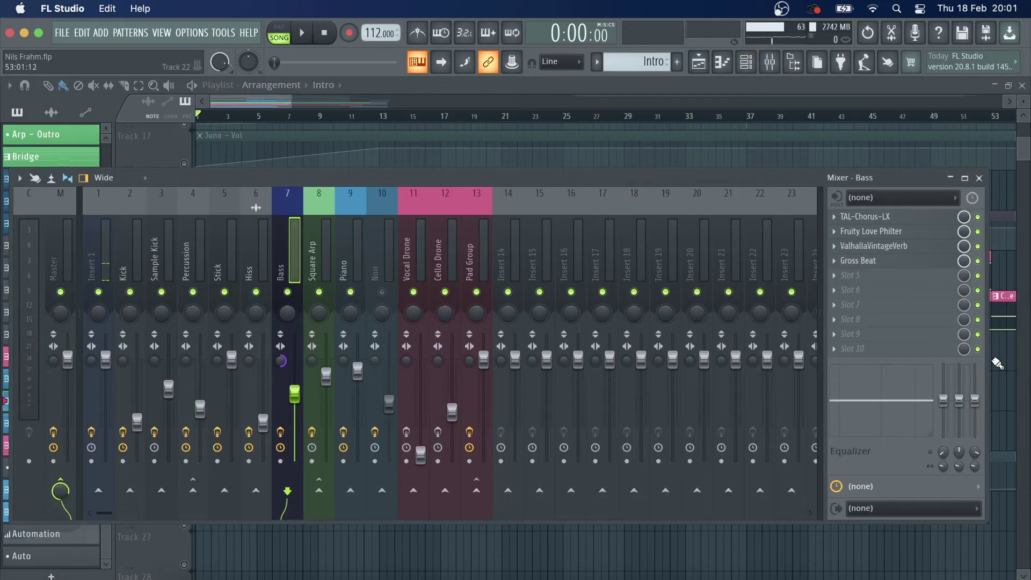
pyautogui.click(1002, 376)
pyautogui.doubleClick(226, 277)
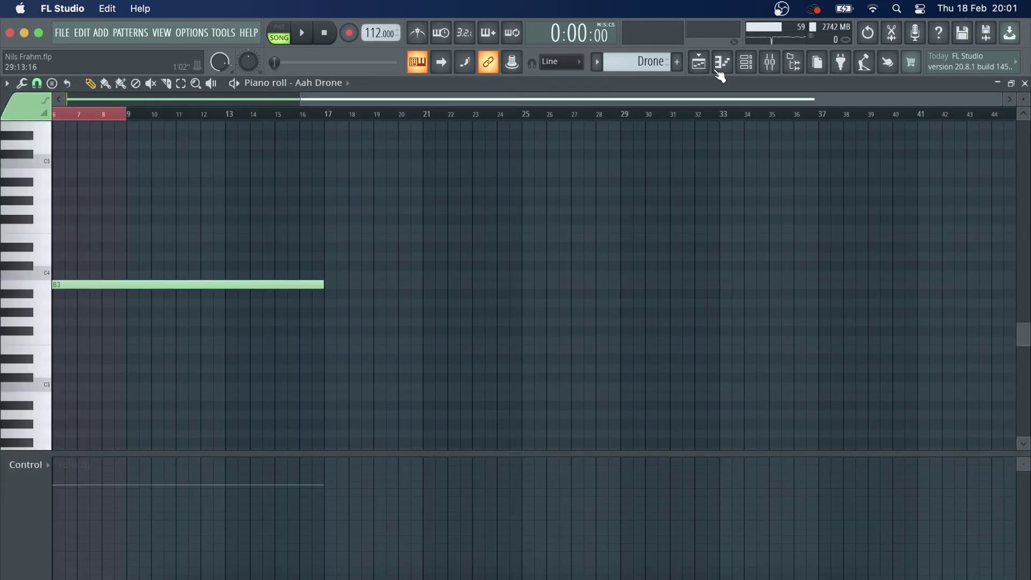
pyautogui.click(706, 64)
pyautogui.click(746, 63)
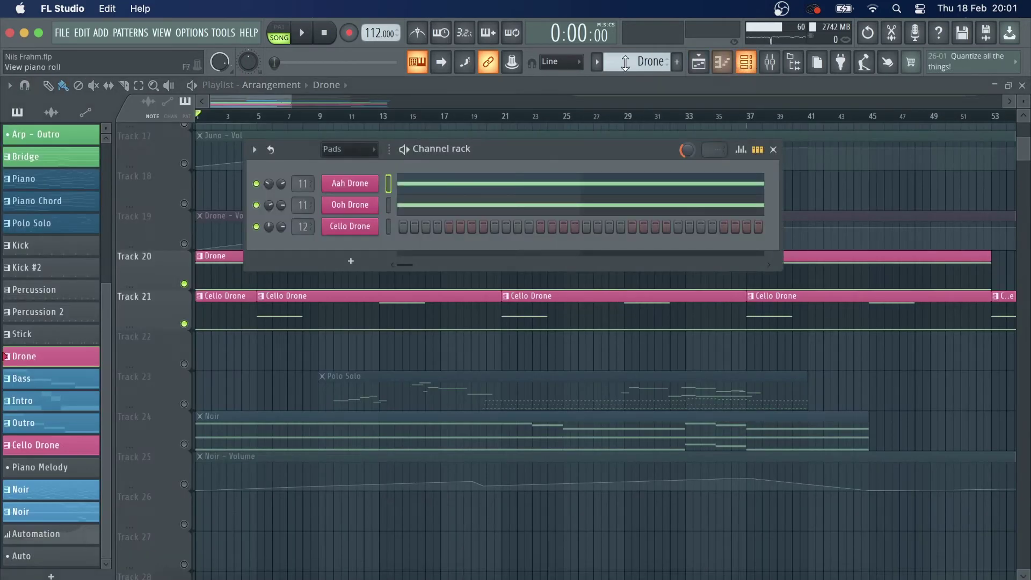
pyautogui.click(361, 189)
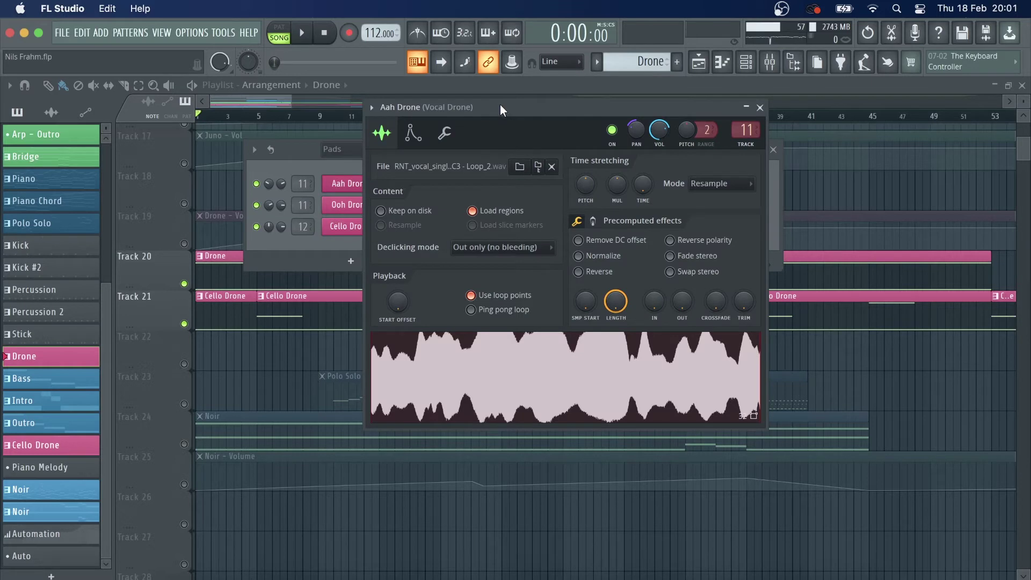
pyautogui.moveTo(504, 108); pyautogui.dragTo(489, 133)
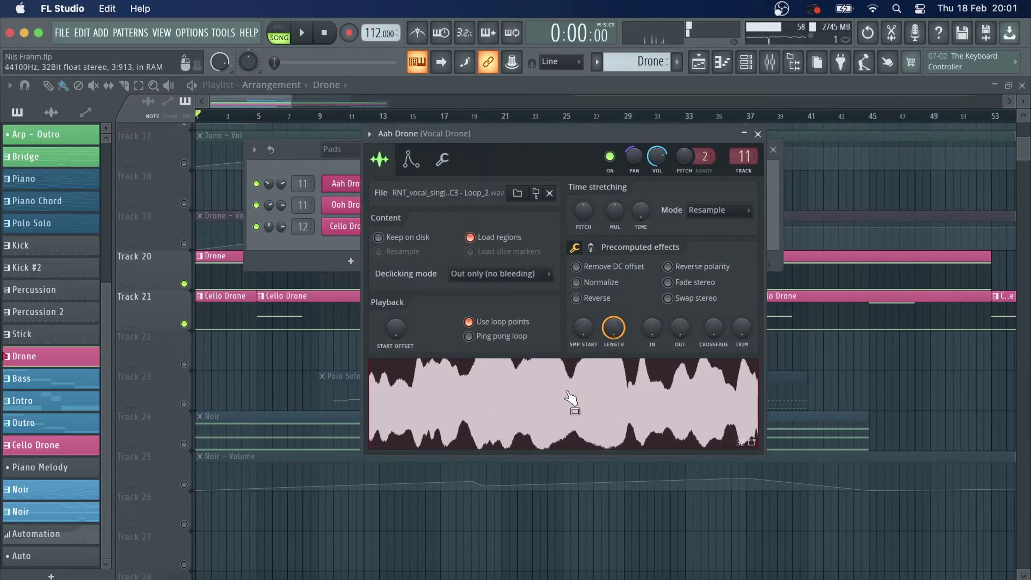
pyautogui.click(346, 205)
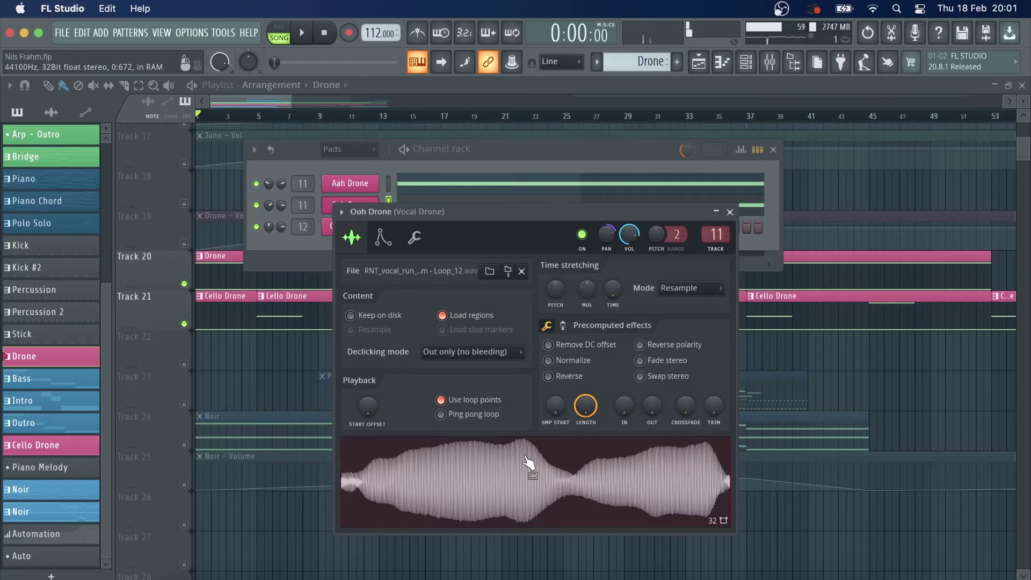
# Show Auburn Sounds Panagement 2 on the Vocal Drone mixer track and play the drone through it.
pyautogui.click(770, 62)
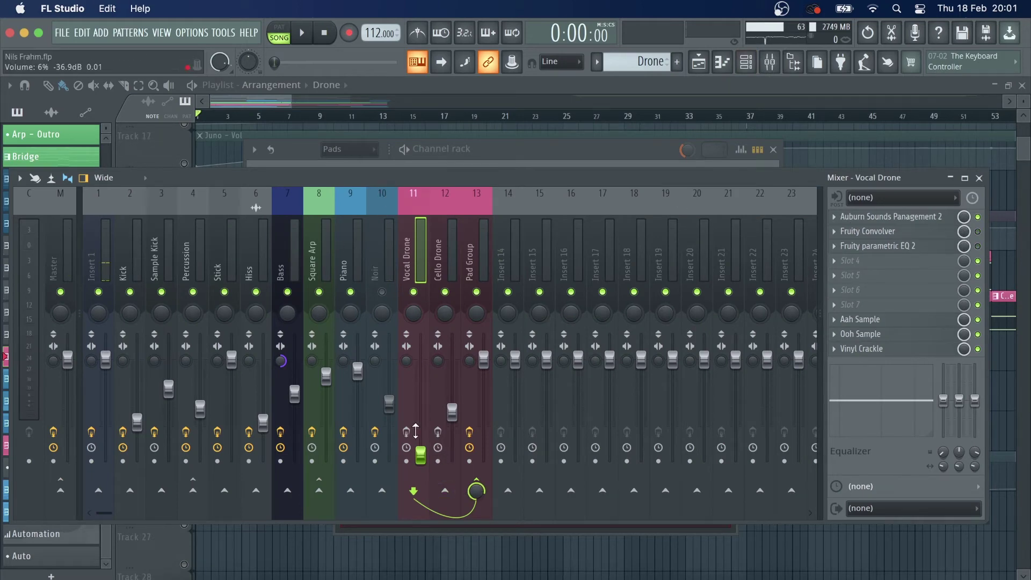
pyautogui.click(406, 432)
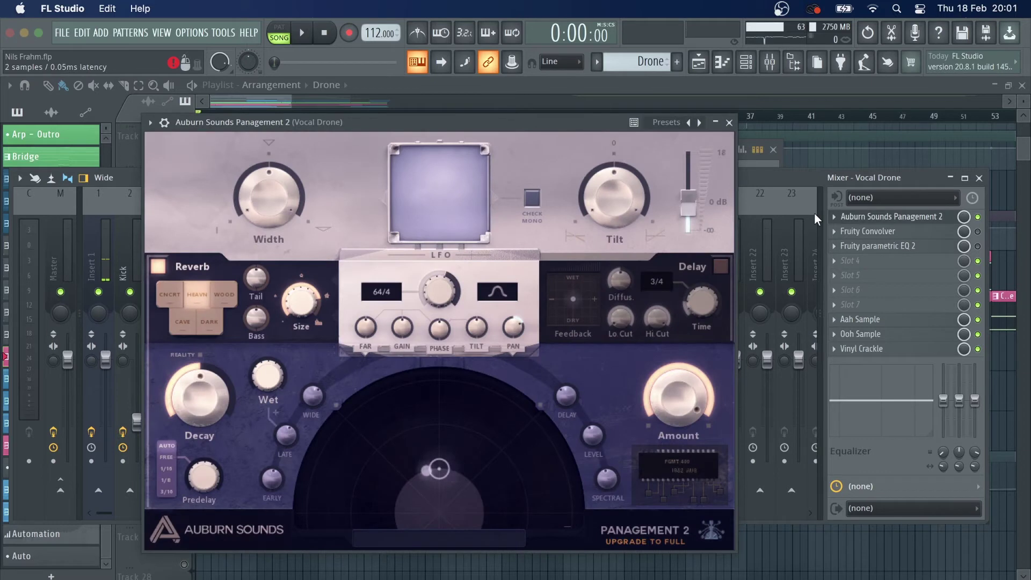
pyautogui.press('space')
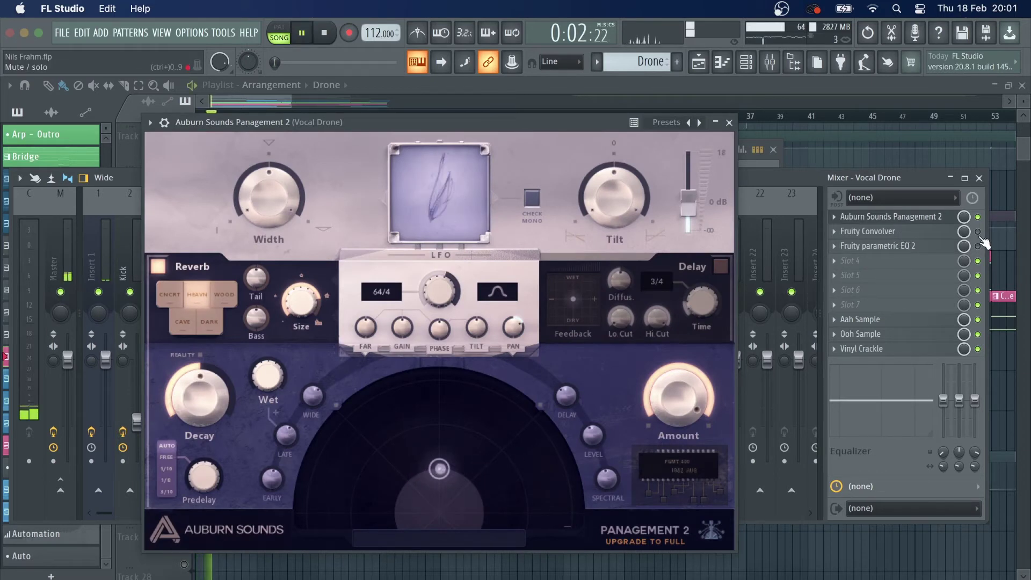
# Enable Fruity Convolver and Fruity parametric EQ 2 on the Vocal Drone track and open the EQ.
pyautogui.click(978, 232)
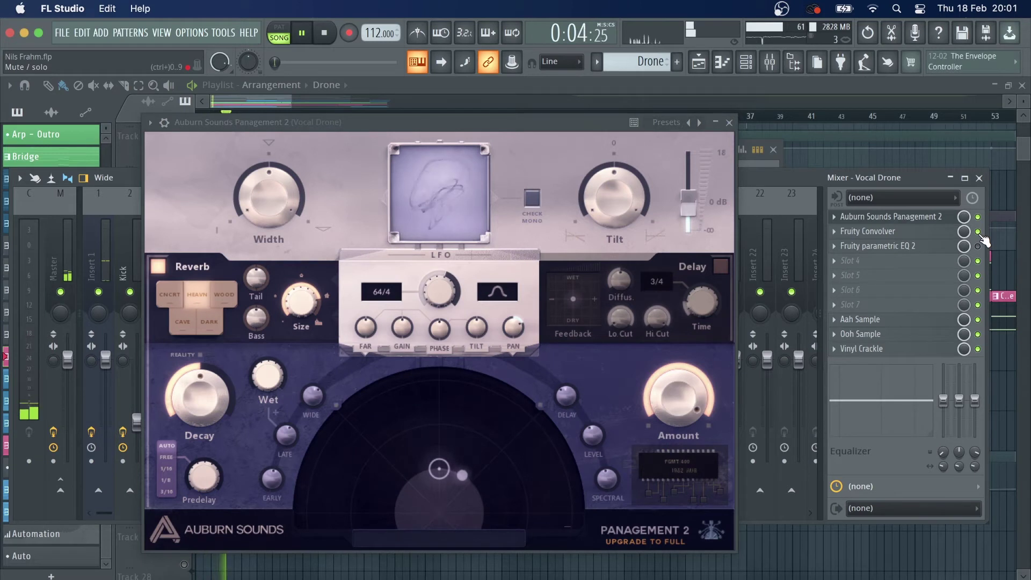
pyautogui.click(978, 246)
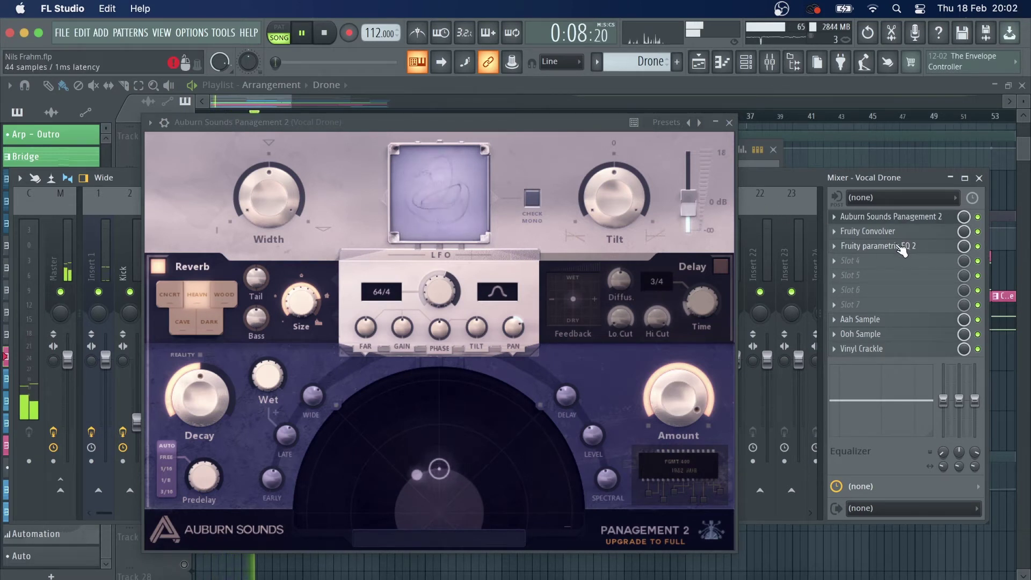
pyautogui.click(898, 246)
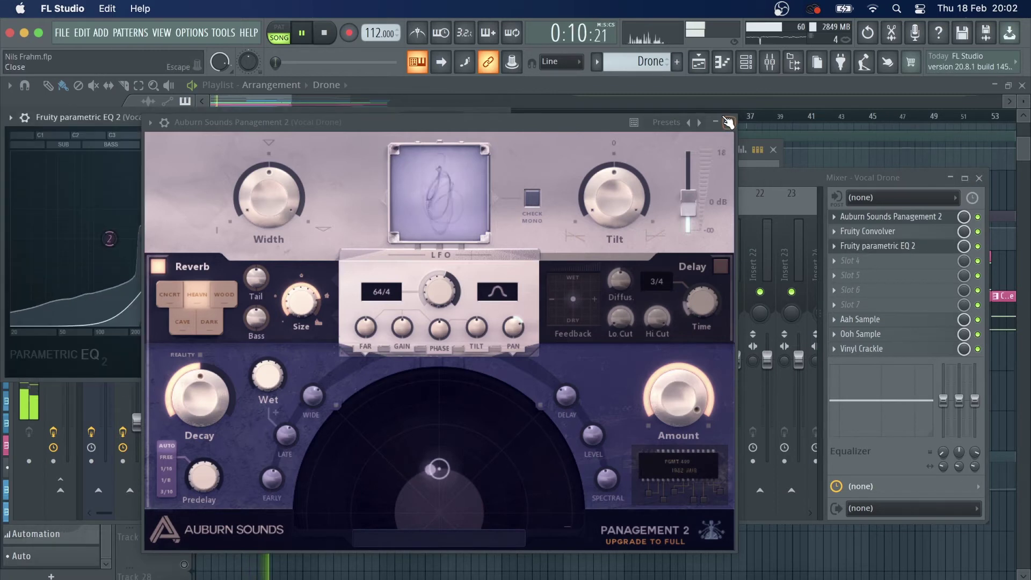
# Stop playback and examine the Vocal Drone track's Fruity parametric EQ 2 curve and the EM_vinyl_crackling_3 impulse in Fruity Convolver.
pyautogui.click(729, 122)
pyautogui.press('space')
pyautogui.click(919, 248)
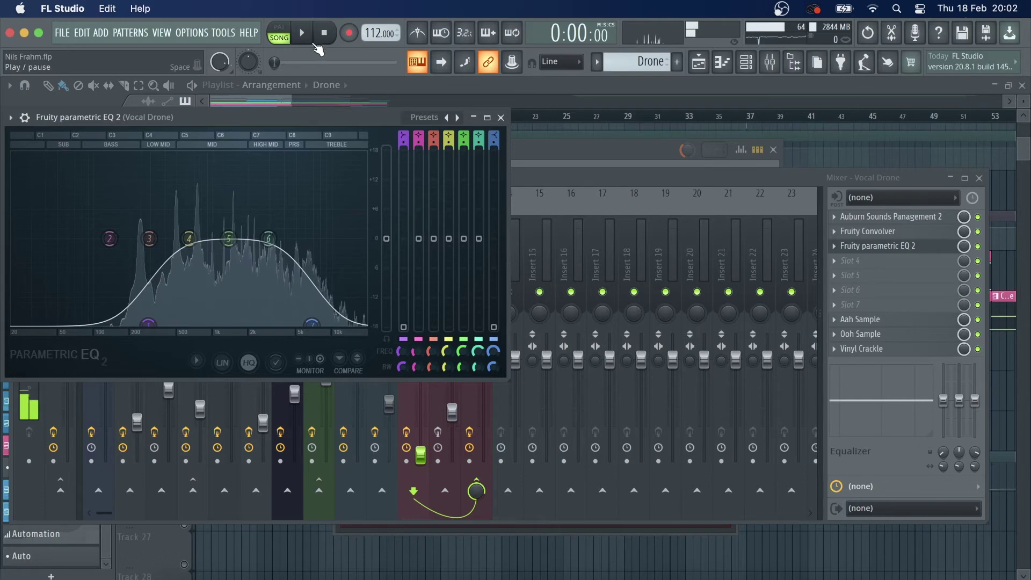
pyautogui.click(892, 233)
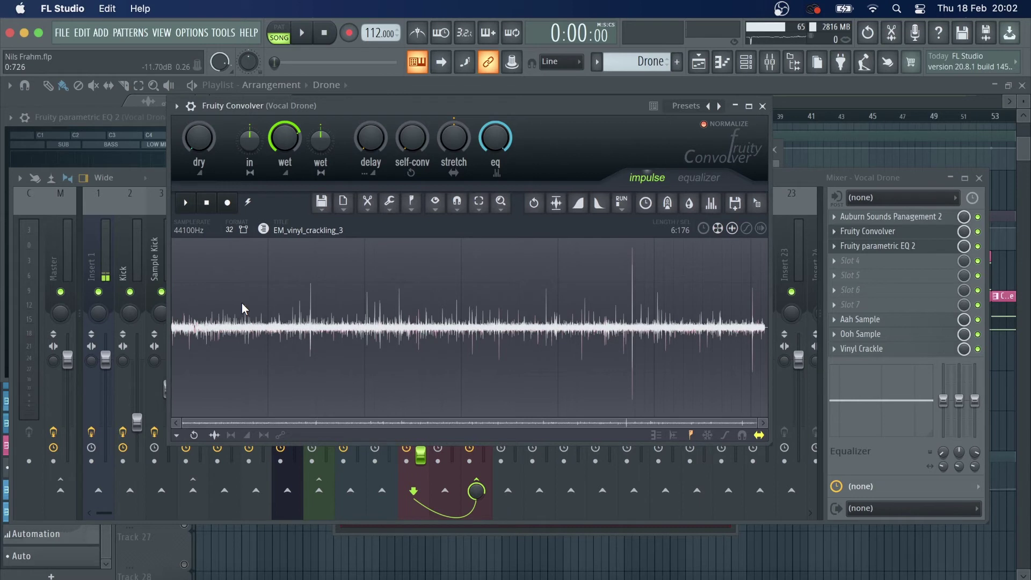
pyautogui.click(763, 106)
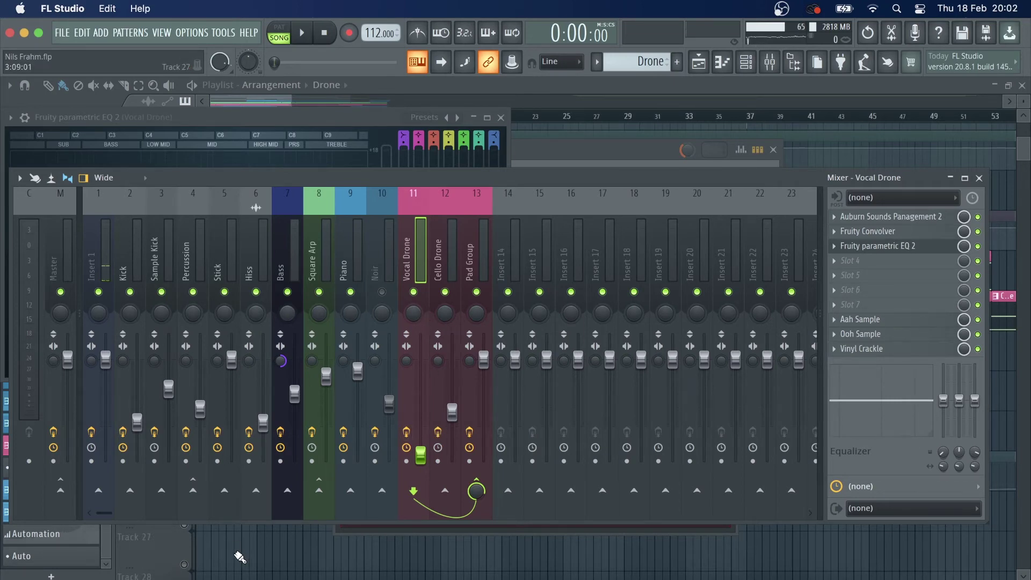
pyautogui.click(235, 553)
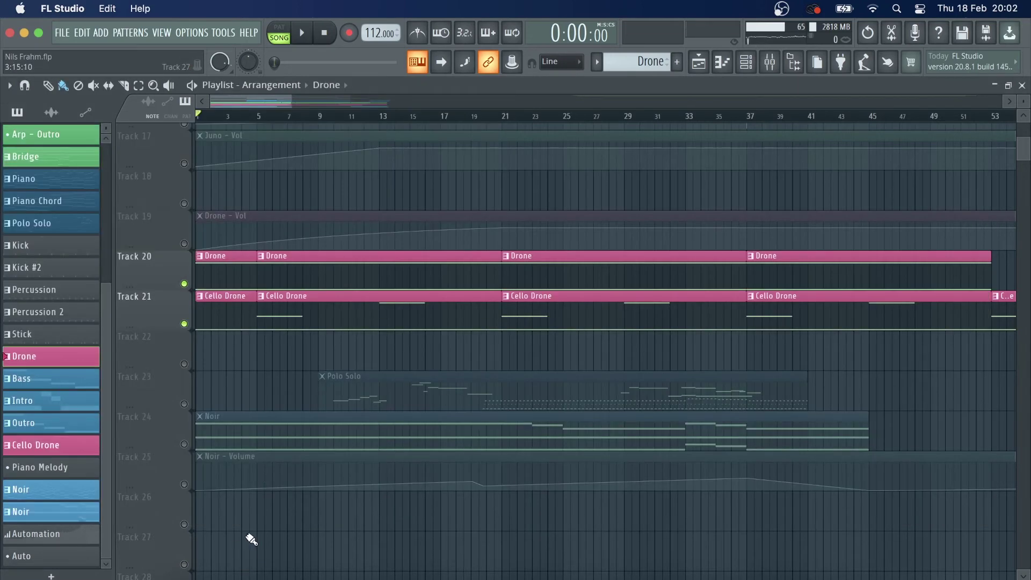
# Solo Track 21 in the playlist, play it, and show the Cello Drone pattern's channel in the Channel rack.
pyautogui.rightClick(185, 324)
pyautogui.press('space')
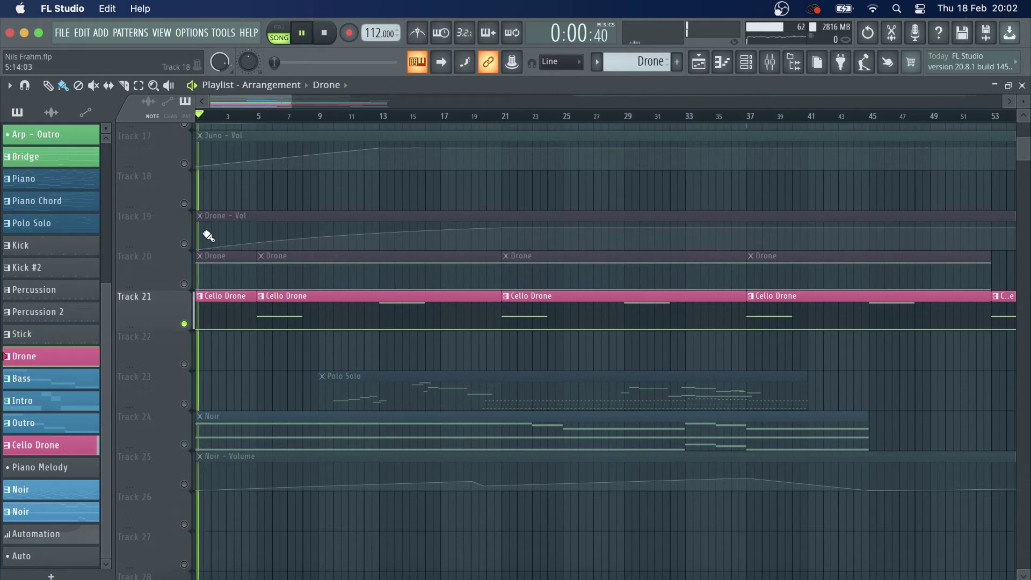
pyautogui.doubleClick(239, 325)
pyautogui.click(714, 65)
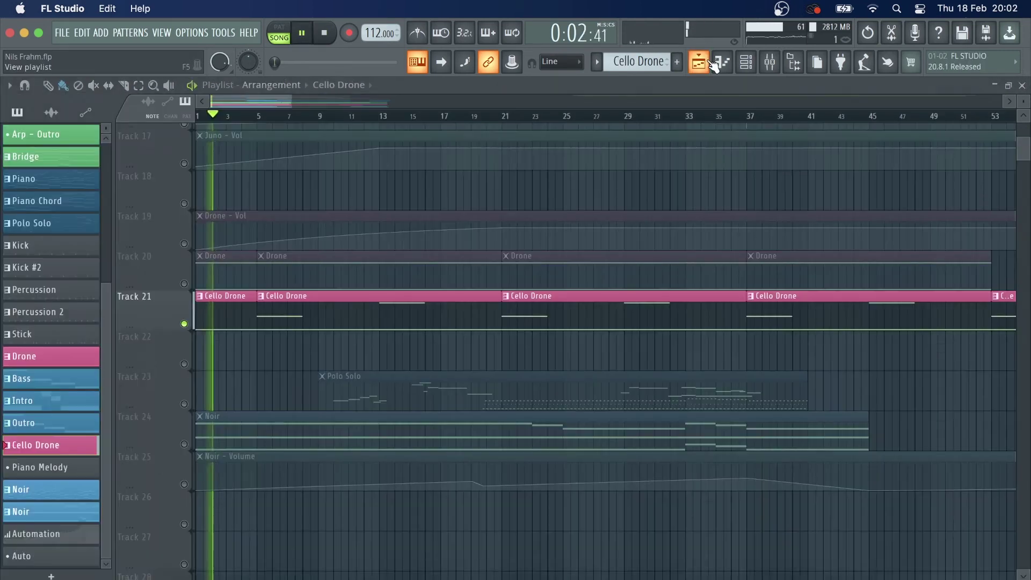
pyautogui.press('F6')
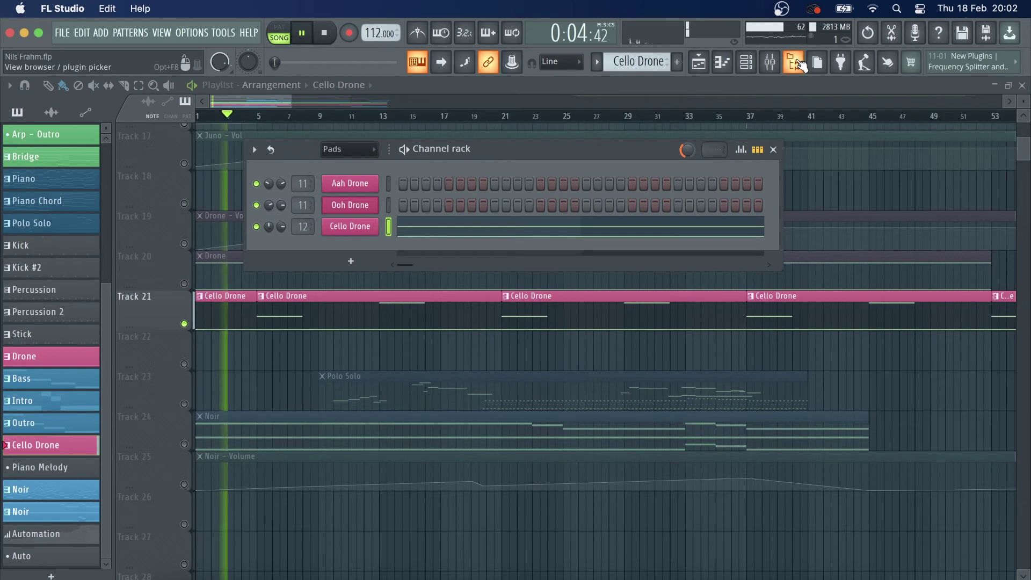
# Raise the Cello Drone mixer track's volume fader during playback, and stop the song.
pyautogui.click(769, 62)
pyautogui.moveTo(452, 409); pyautogui.dragTo(453, 378)
pyautogui.press('space')
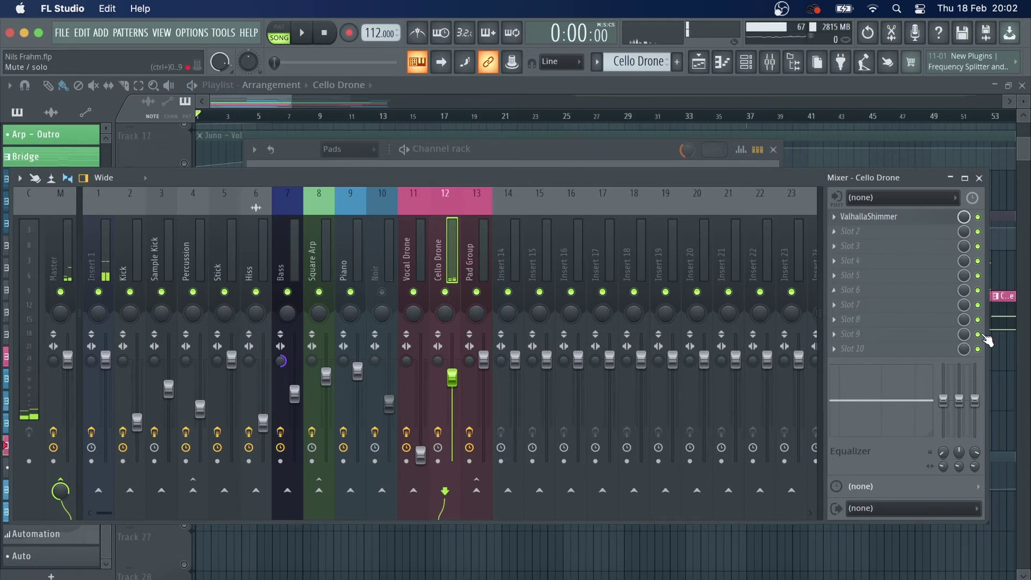
# Open the Cello Drone channel's instrument and examine its Spitfire Audio Frozen Strings: Cello preset.
pyautogui.rightClick(1001, 364)
pyautogui.doubleClick(353, 307)
pyautogui.click(703, 63)
pyautogui.click(748, 64)
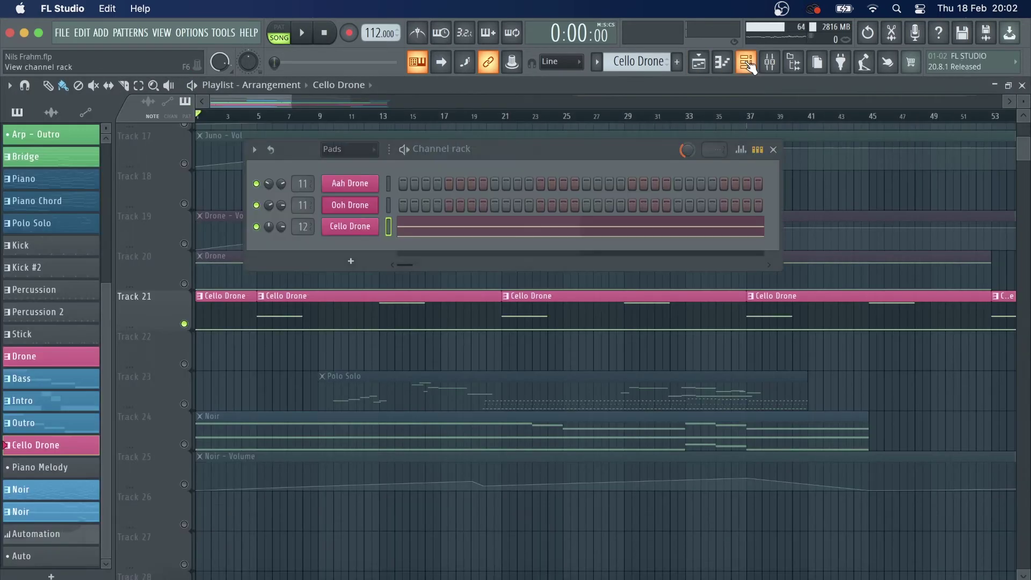
pyautogui.click(348, 226)
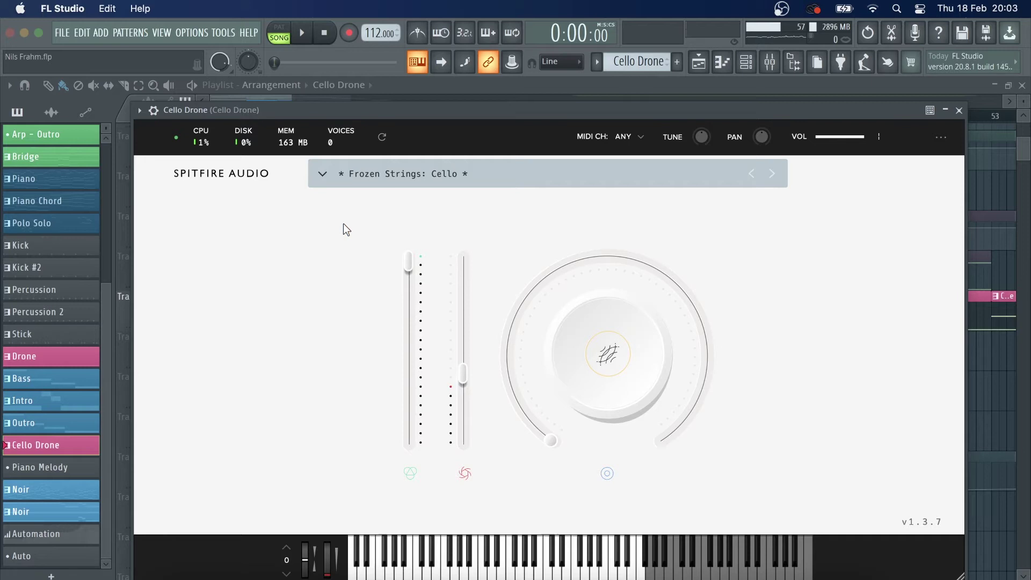
pyautogui.click(429, 577)
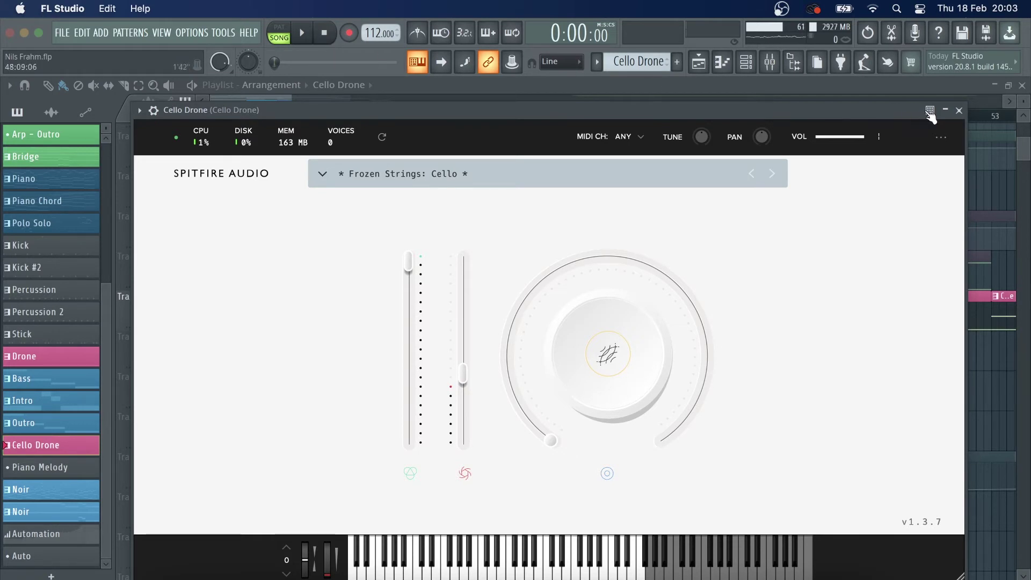
pyautogui.click(959, 110)
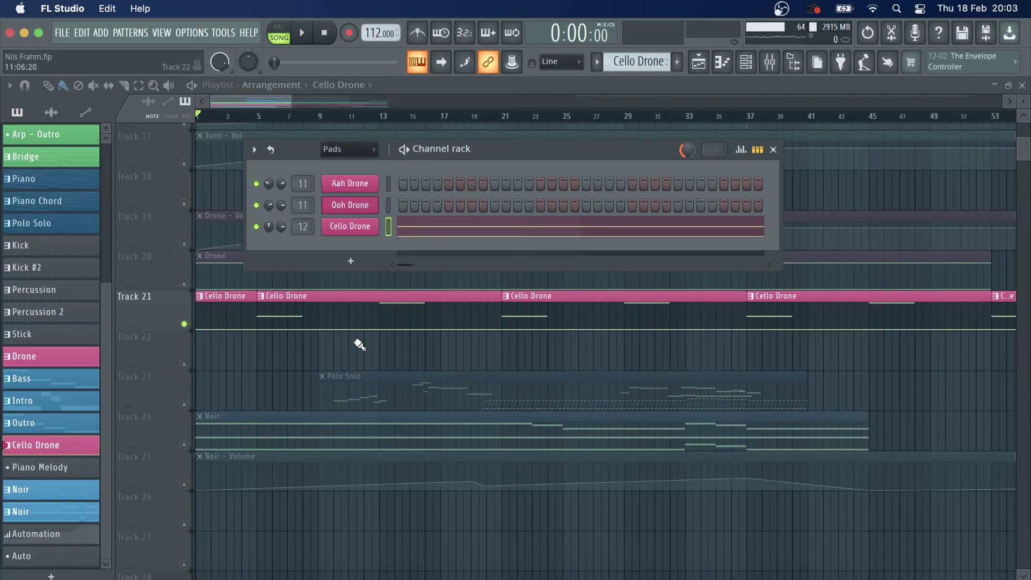
# Lower the Cello Drone mixer track's volume fader, and close the mixer and Channel rack.
pyautogui.click(770, 63)
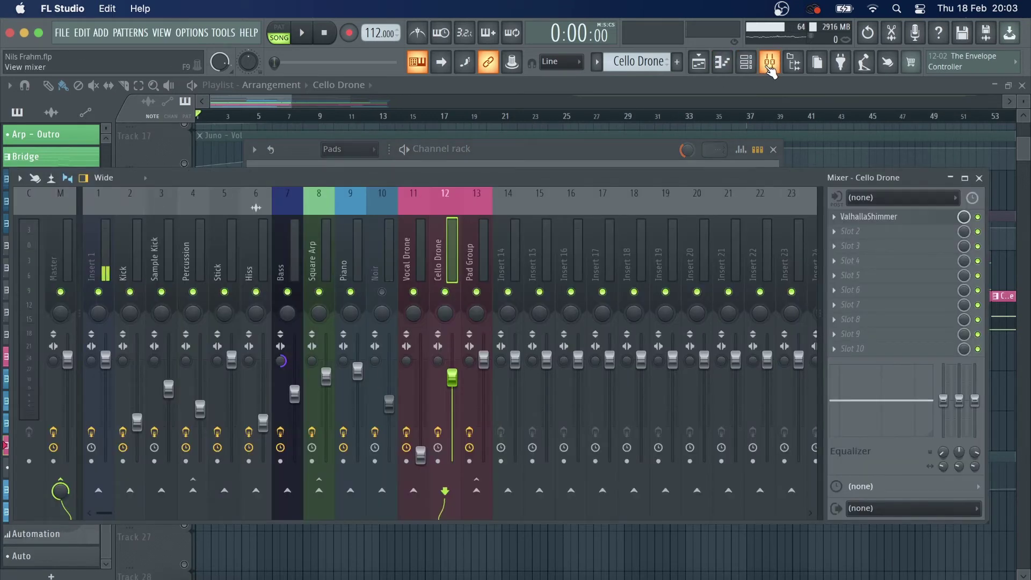
pyautogui.moveTo(453, 379); pyautogui.dragTo(452, 407)
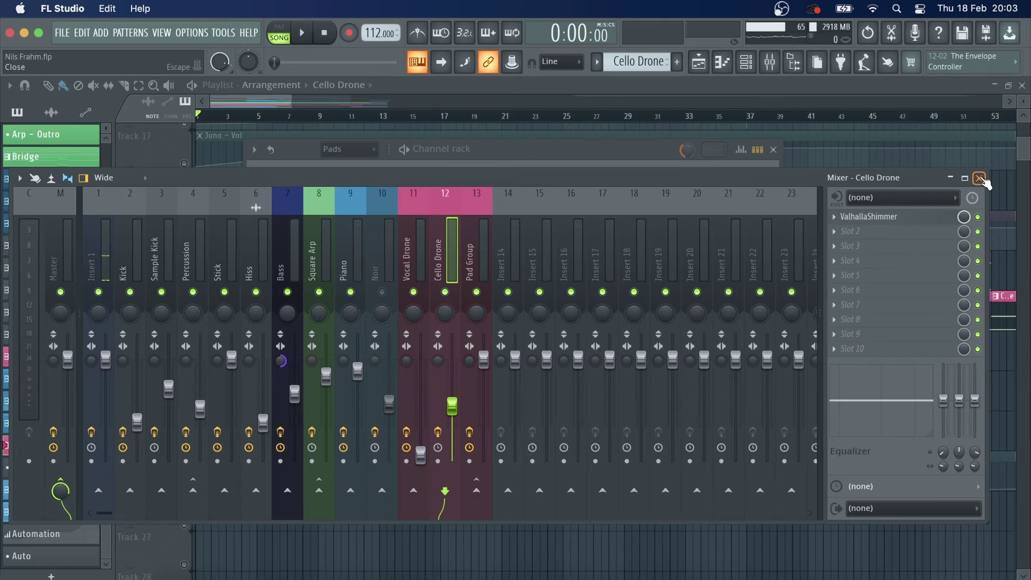
pyautogui.click(980, 178)
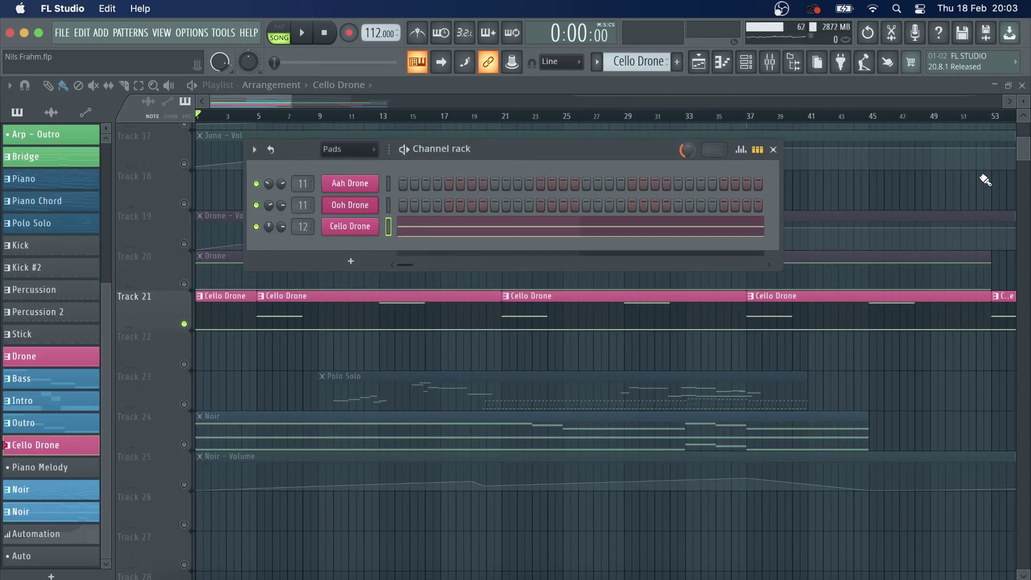
pyautogui.click(773, 150)
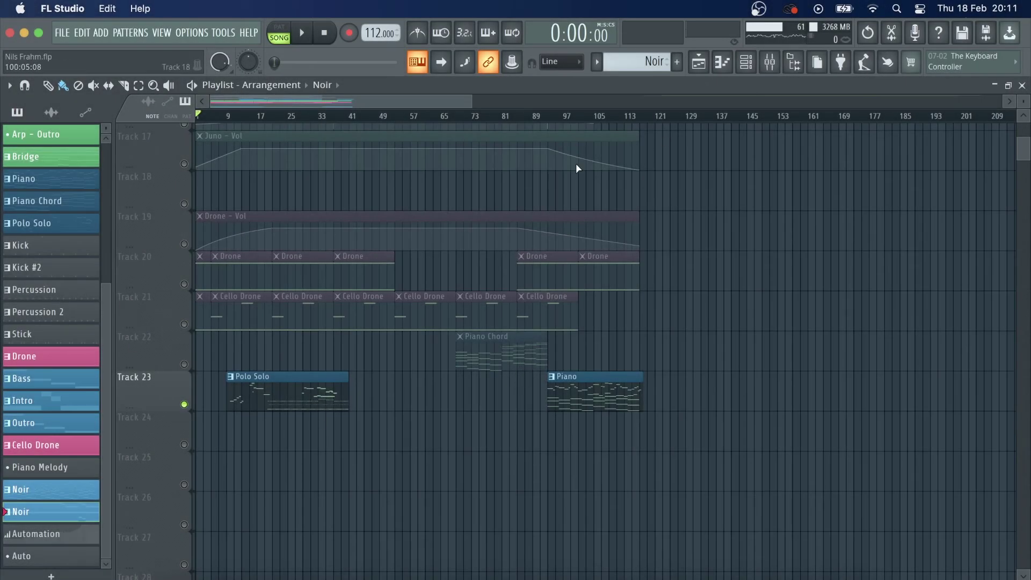
# Audition the Piano clip on Track 23 from bar 93.
pyautogui.scroll(5, 564, 120)
pyautogui.click(510, 116)
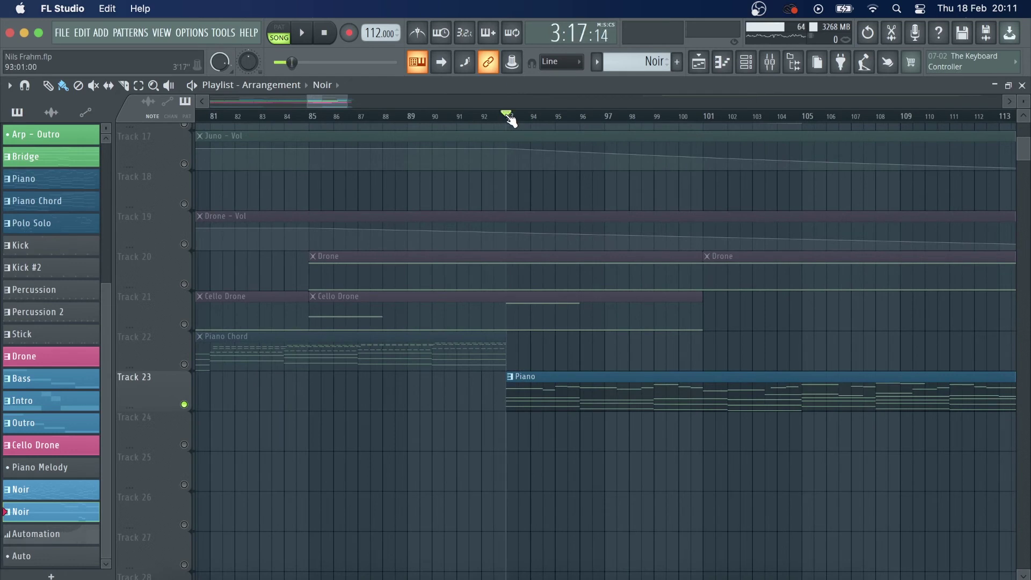
pyautogui.press('space')
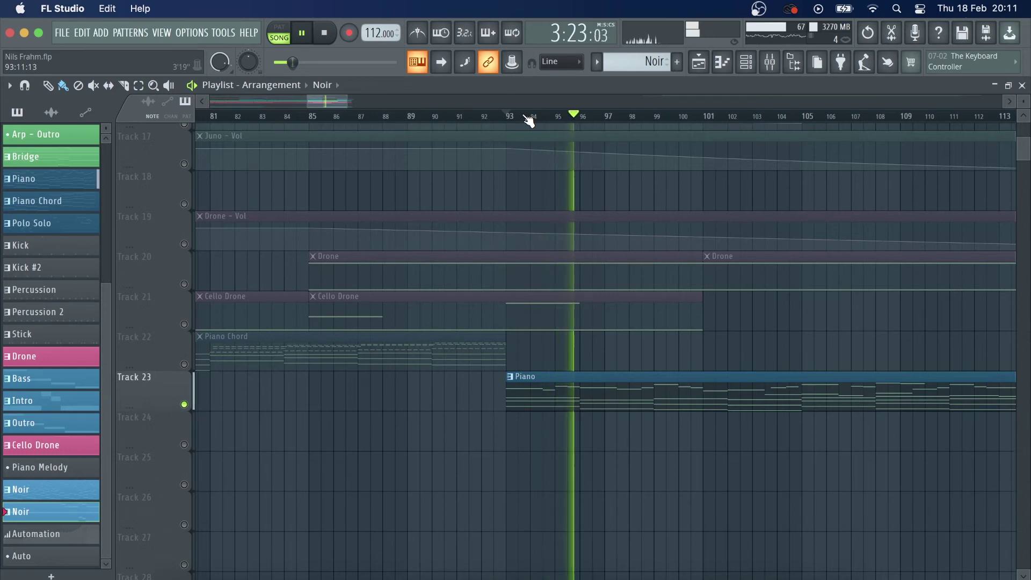
pyautogui.press('space')
# Examine the Piano pattern's notes in the Piano roll and the Spitfire Audio Soft Piano preset on its channel.
pyautogui.doubleClick(704, 398)
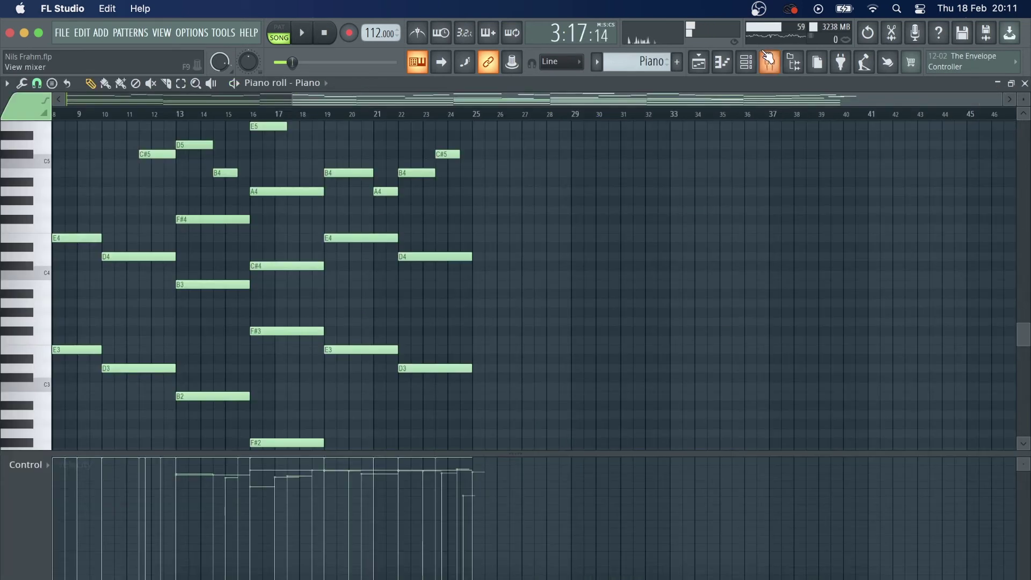
pyautogui.click(699, 63)
pyautogui.click(746, 63)
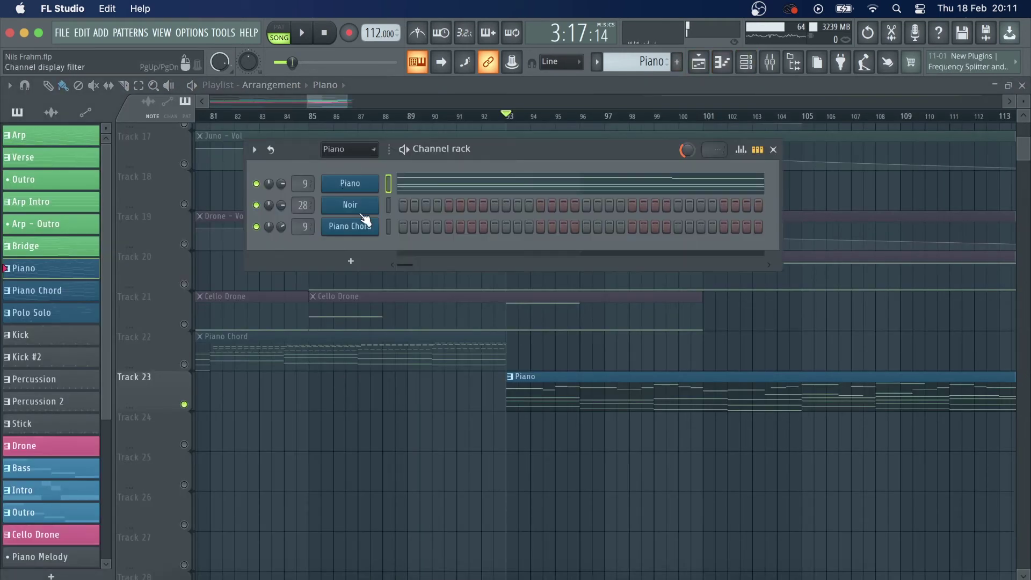
pyautogui.click(350, 183)
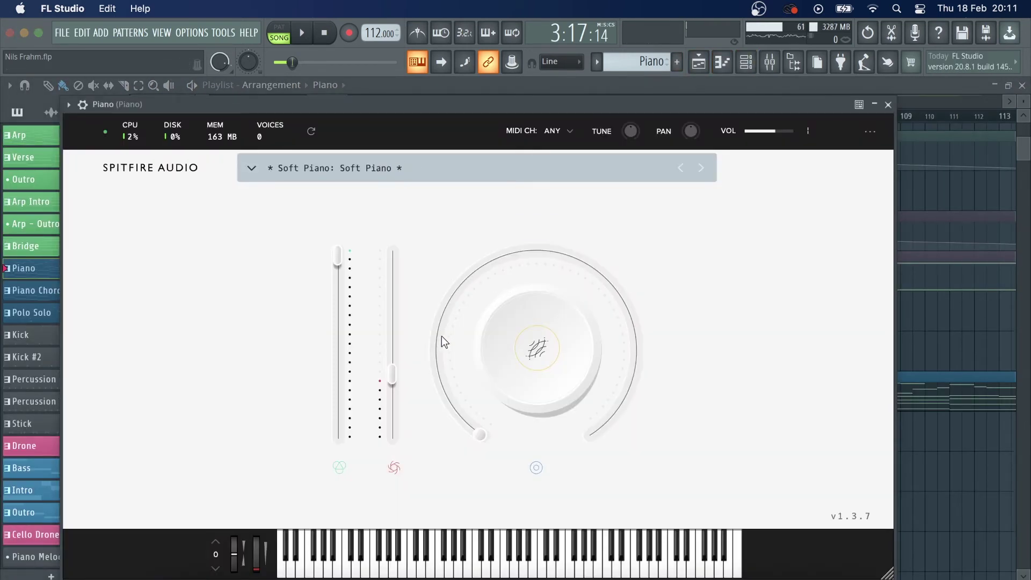
pyautogui.click(888, 105)
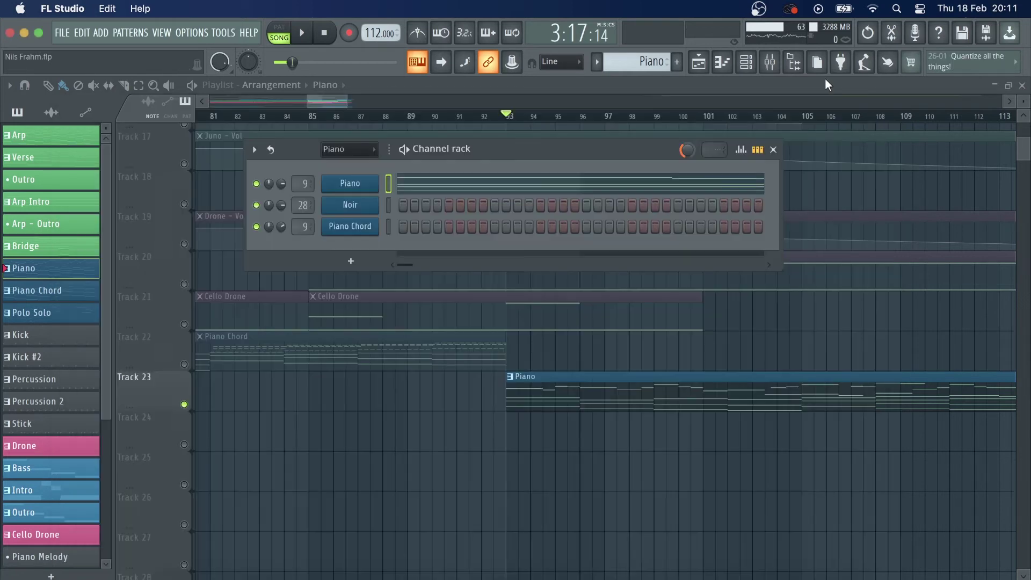
# Examine ValhallaShimmer and Fruity Convolver on the Piano mixer track with both plugin windows side by side.
pyautogui.click(770, 63)
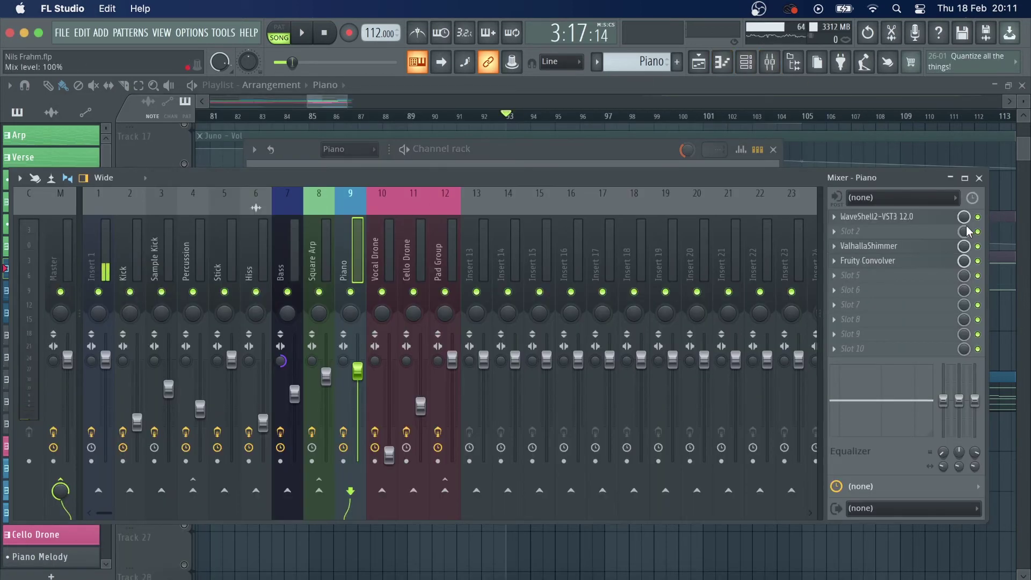
pyautogui.click(926, 248)
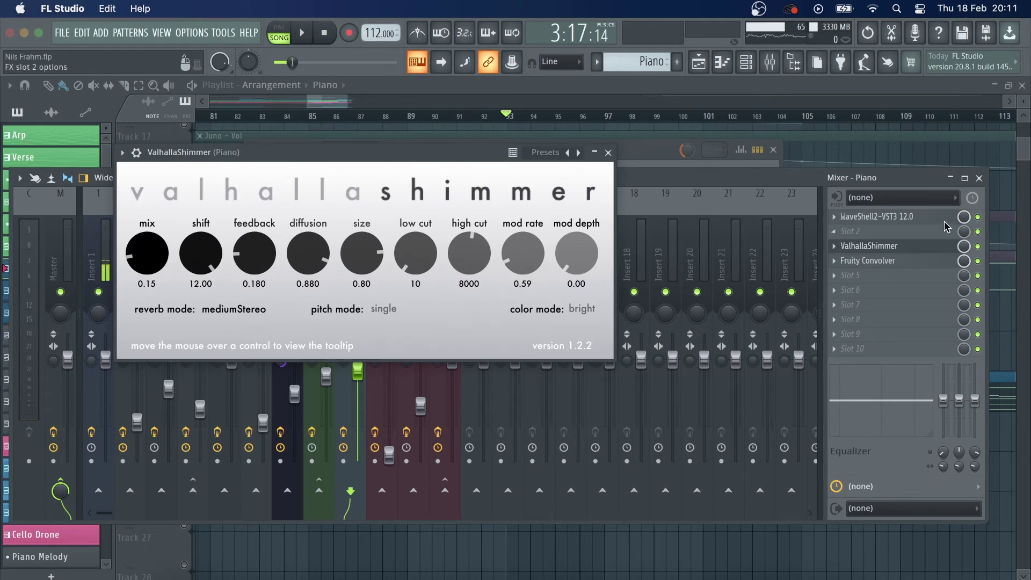
pyautogui.click(908, 263)
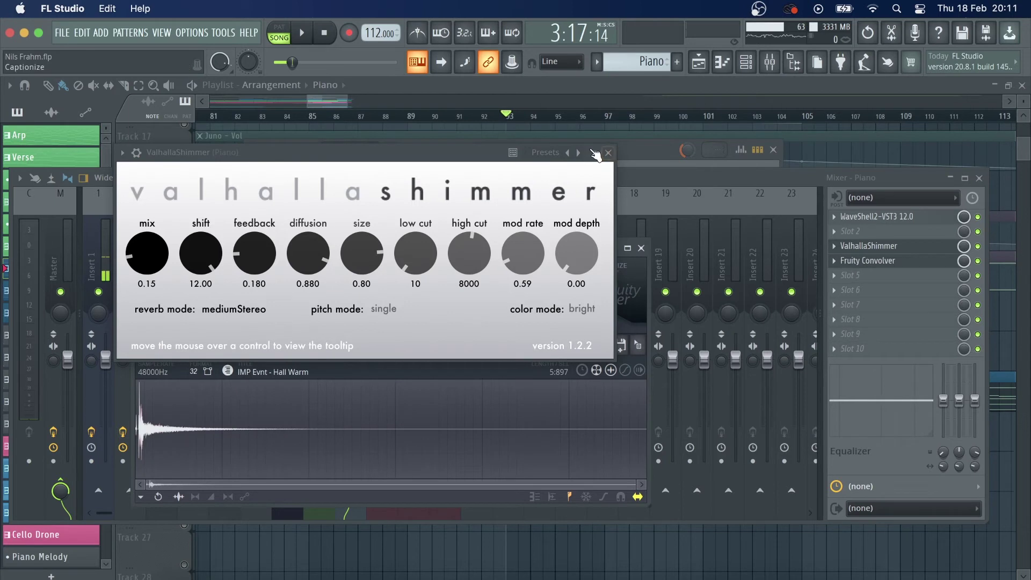
pyautogui.moveTo(479, 153); pyautogui.dragTo(593, 95)
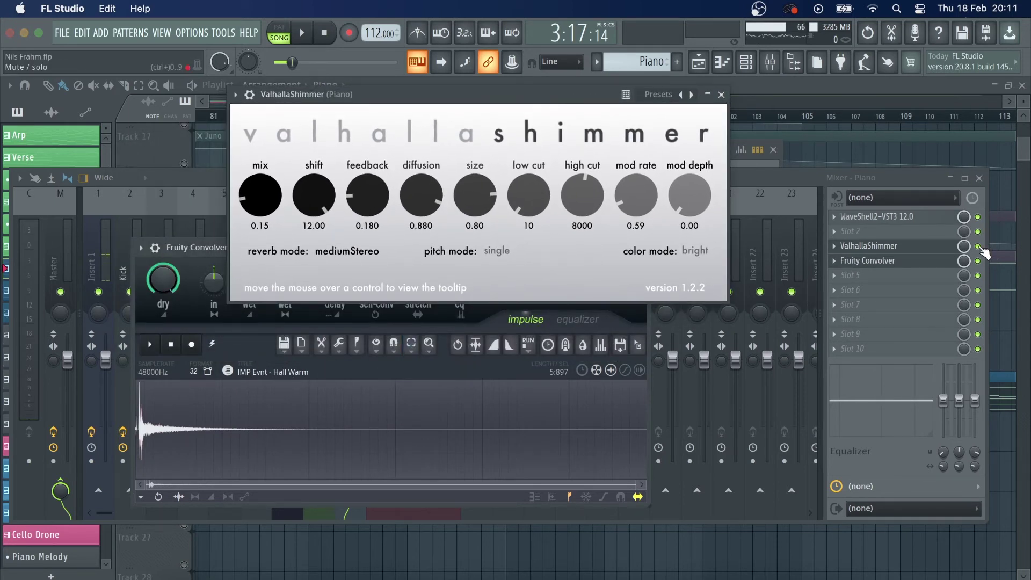
pyautogui.click(722, 95)
# Compare the Piano track with its effects bypassed and re-enabled during playback, and close the mixer, Channel rack and Fruity Convolver.
pyautogui.click(344, 433)
pyautogui.press('space')
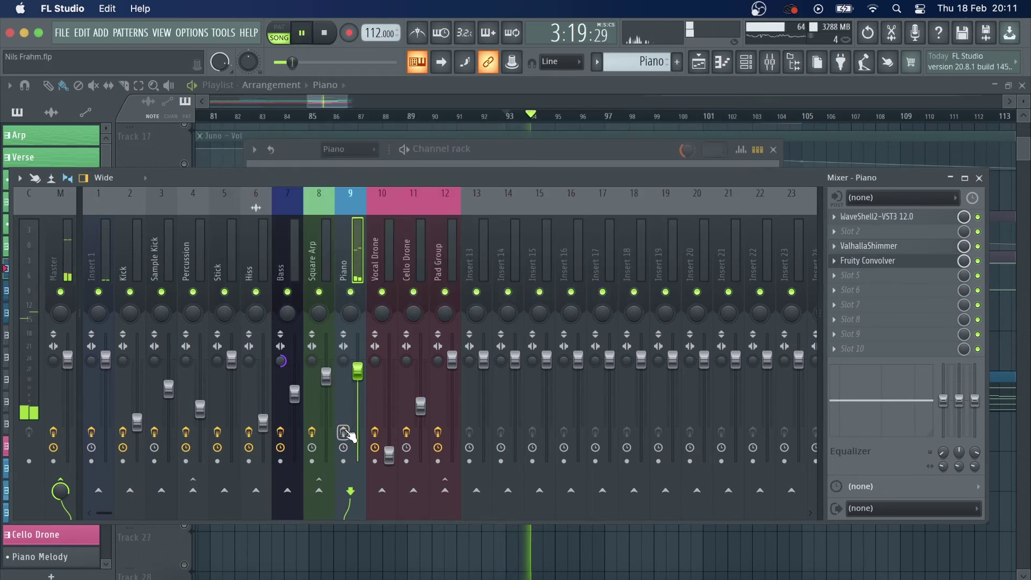
pyautogui.click(346, 433)
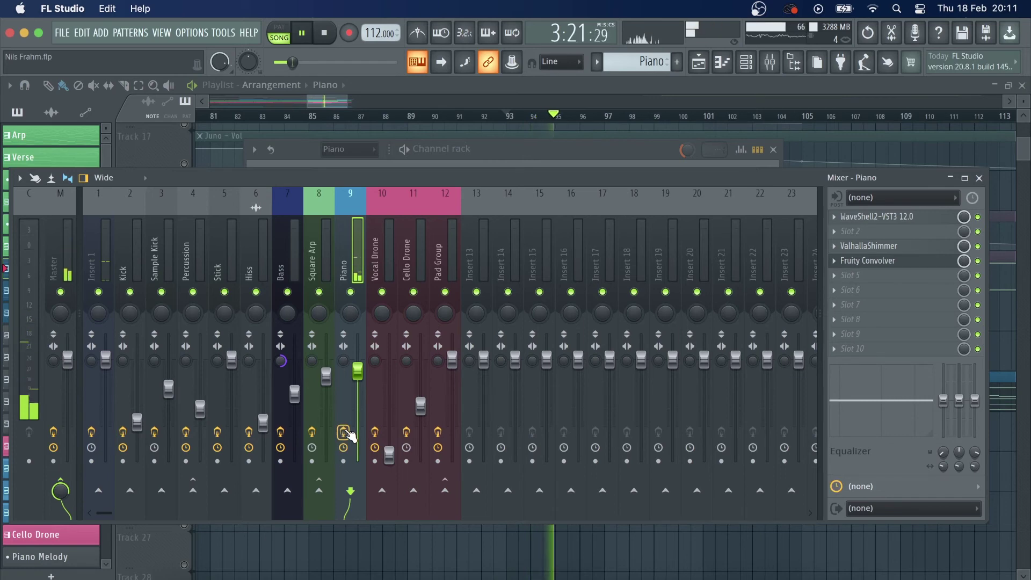
pyautogui.press('space')
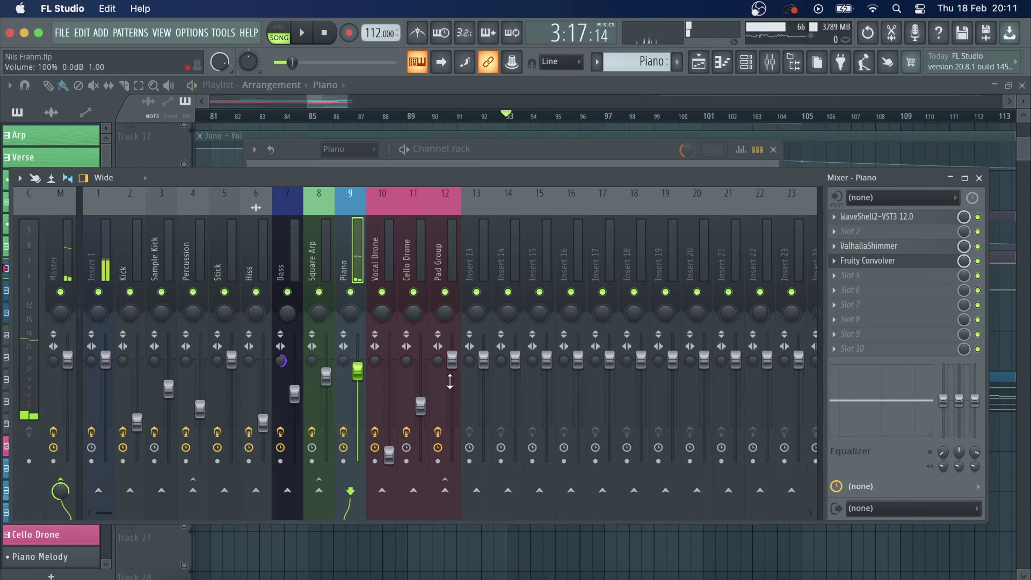
pyautogui.click(981, 178)
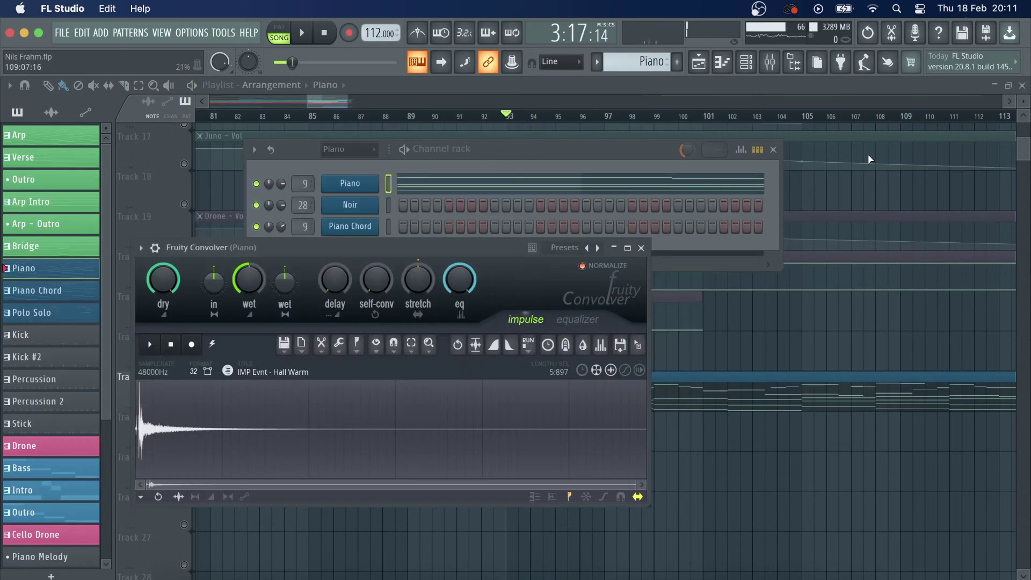
pyautogui.click(774, 150)
pyautogui.click(644, 248)
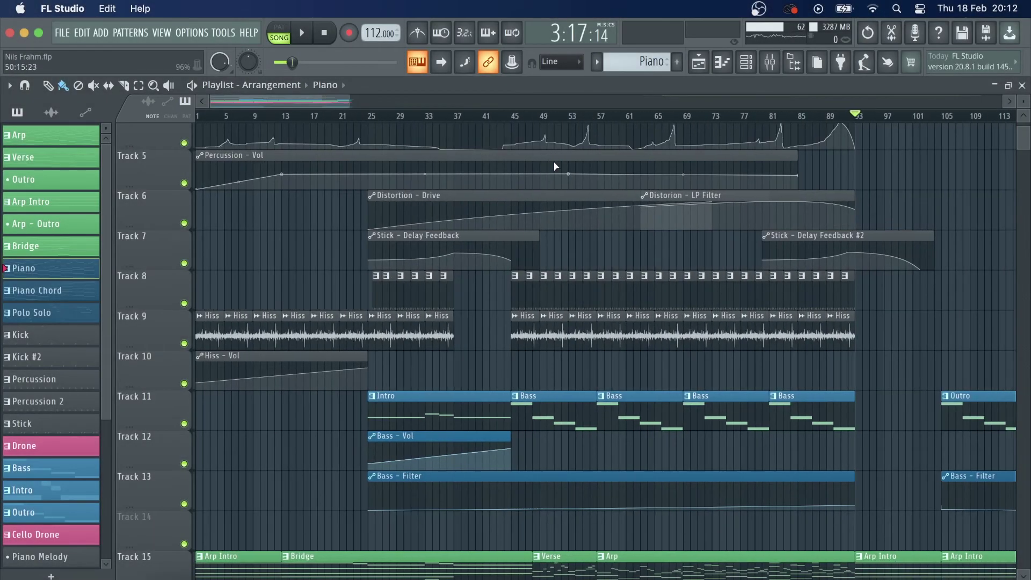
# Move the playhead to bar 29, solo Track 8, and also enable Tracks 1, 2 and 9.
pyautogui.scroll(3, 430, 150)
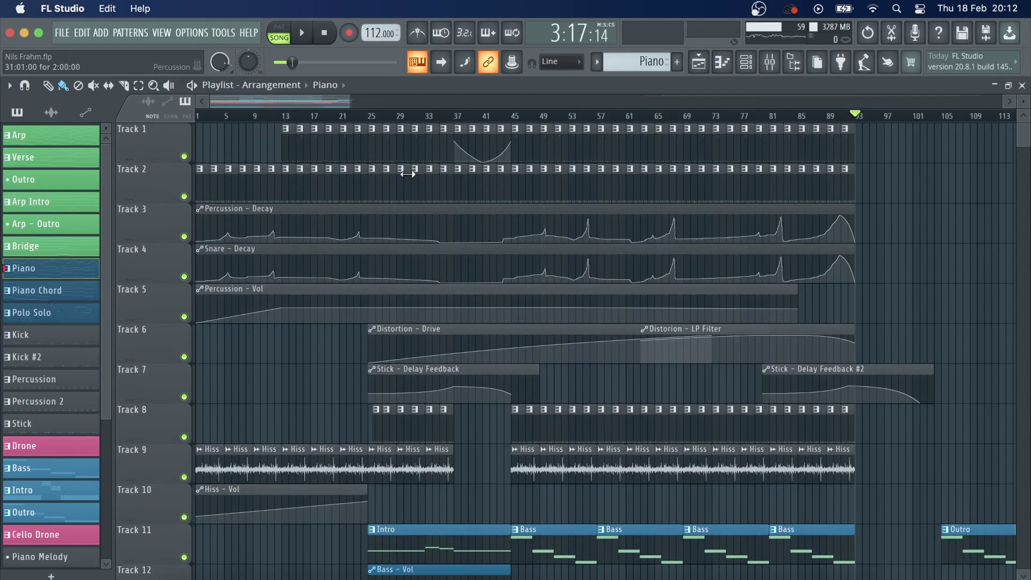
pyautogui.click(402, 121)
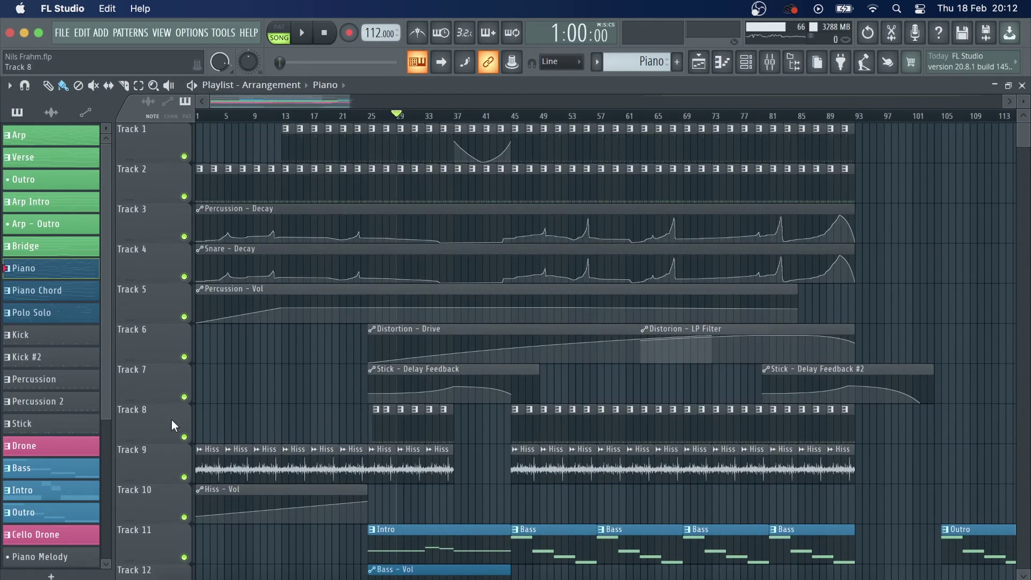
pyautogui.rightClick(184, 436)
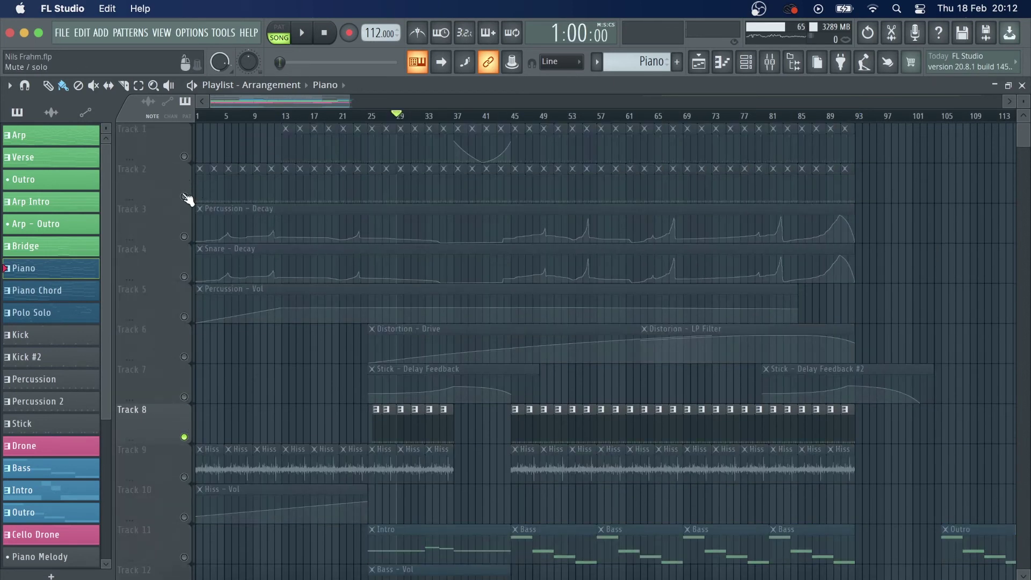
pyautogui.click(185, 196)
pyautogui.click(184, 156)
pyautogui.click(184, 476)
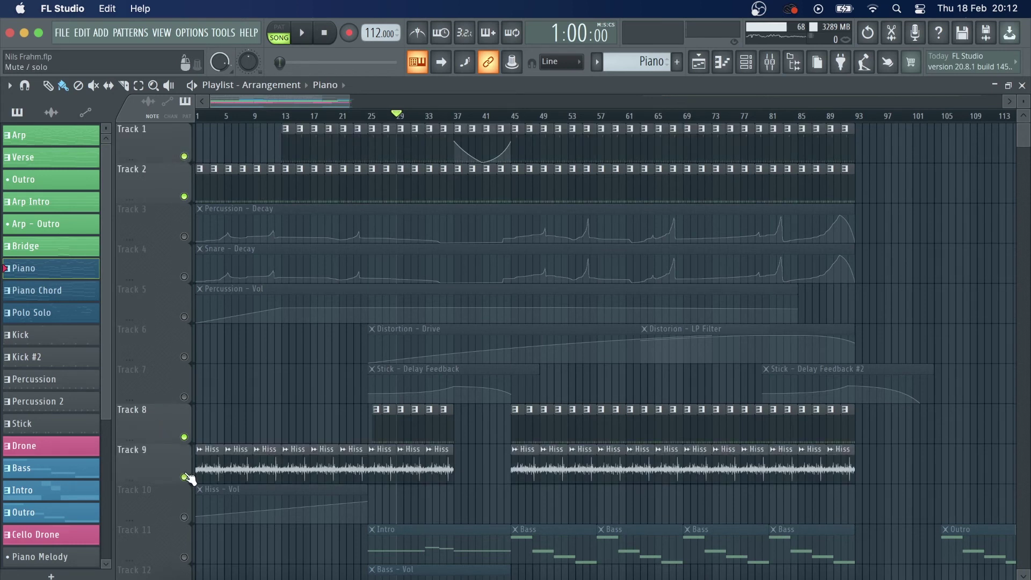
# Play the soloed drum tracks from bar 29, stop, and enable the automation on Tracks 3 to 7.
pyautogui.press('space')
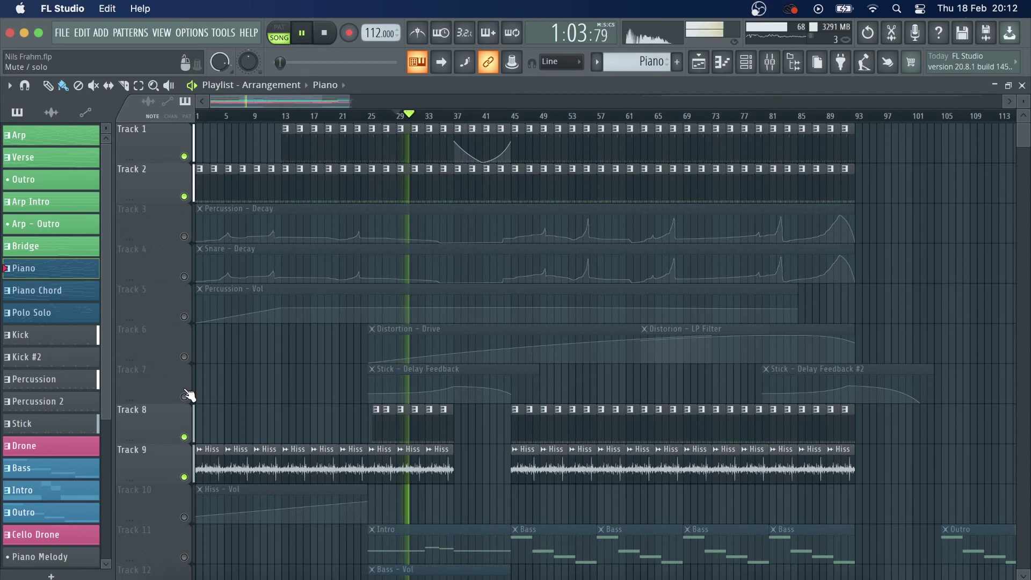
pyautogui.click(185, 277)
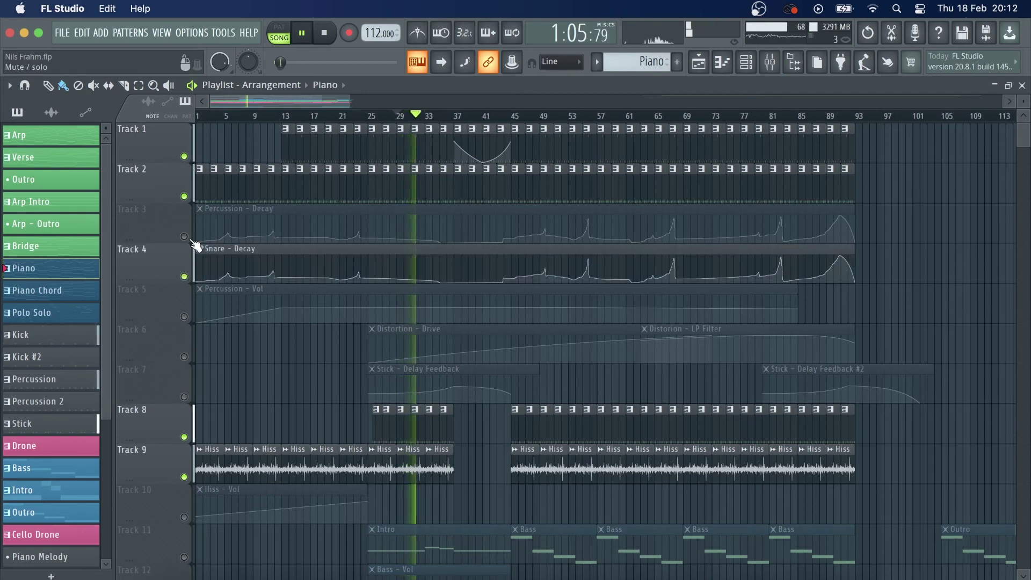
pyautogui.click(185, 237)
pyautogui.press('space')
pyautogui.click(184, 317)
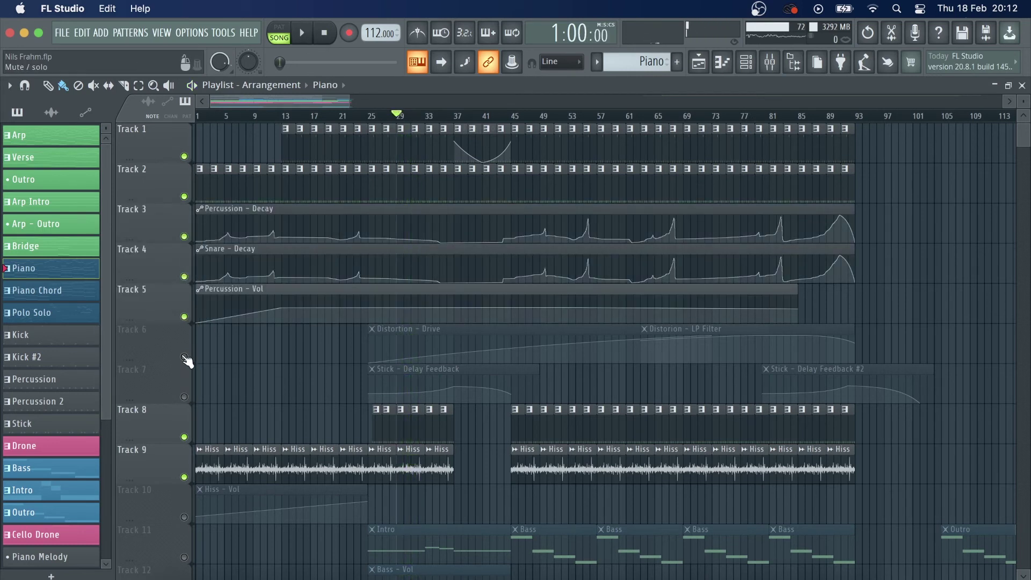
pyautogui.click(185, 357)
pyautogui.click(184, 397)
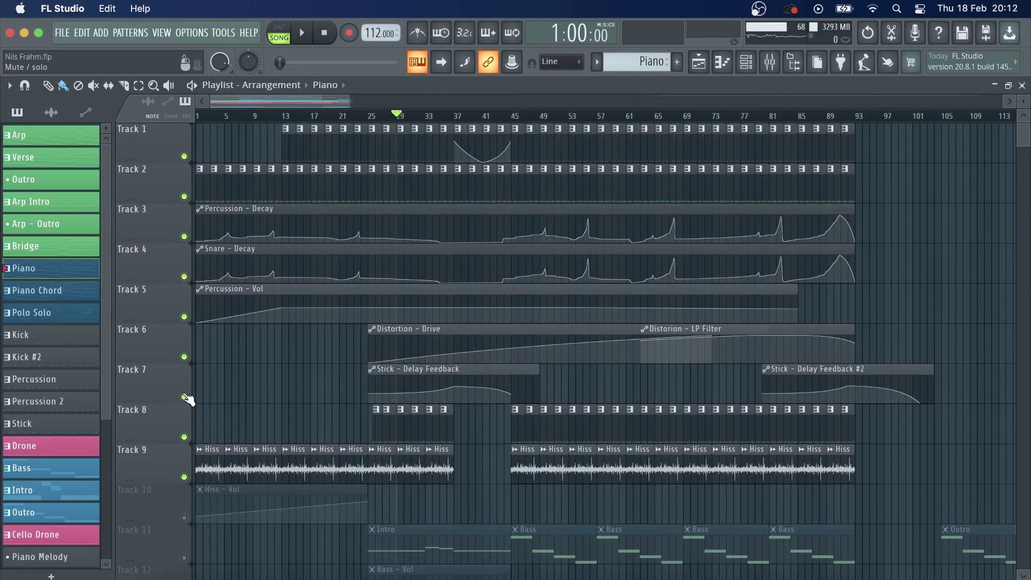
# View the Kick pattern in the Piano roll and examine the Kick channel's 3x Osc oscillator settings.
pyautogui.scroll(4, 406, 135)
pyautogui.doubleClick(406, 135)
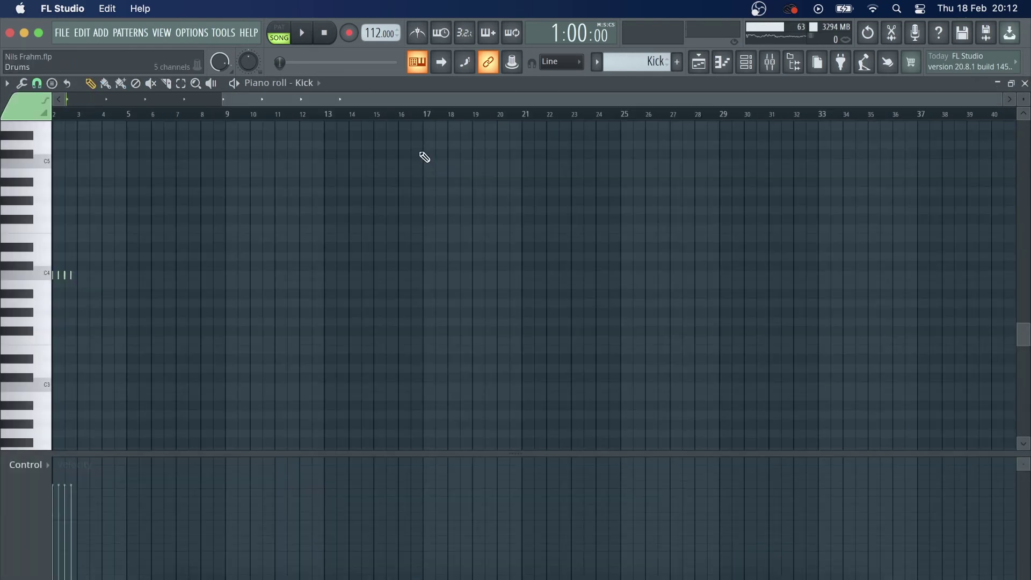
pyautogui.click(699, 63)
pyautogui.click(747, 63)
pyautogui.click(350, 183)
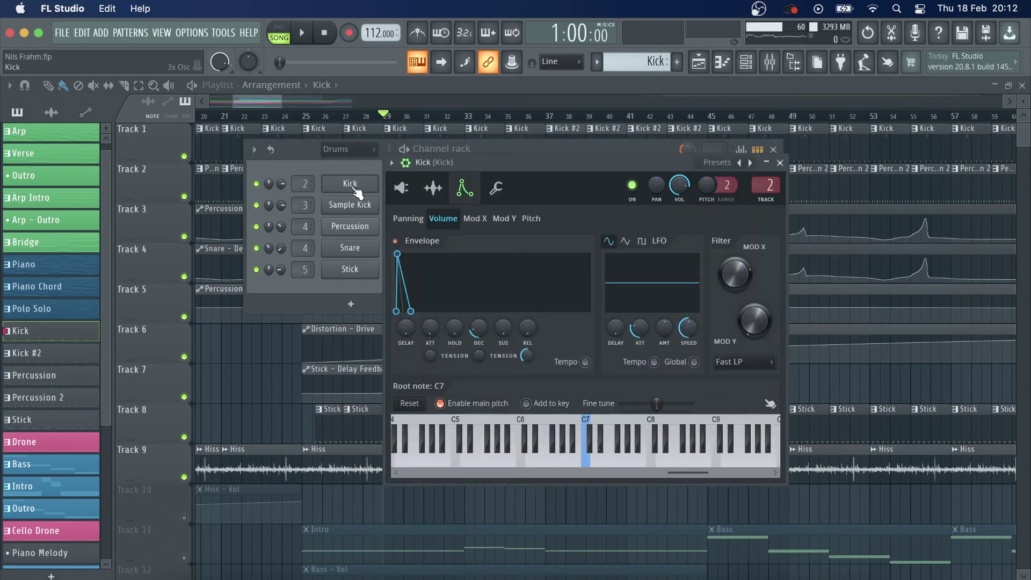
pyautogui.click(412, 194)
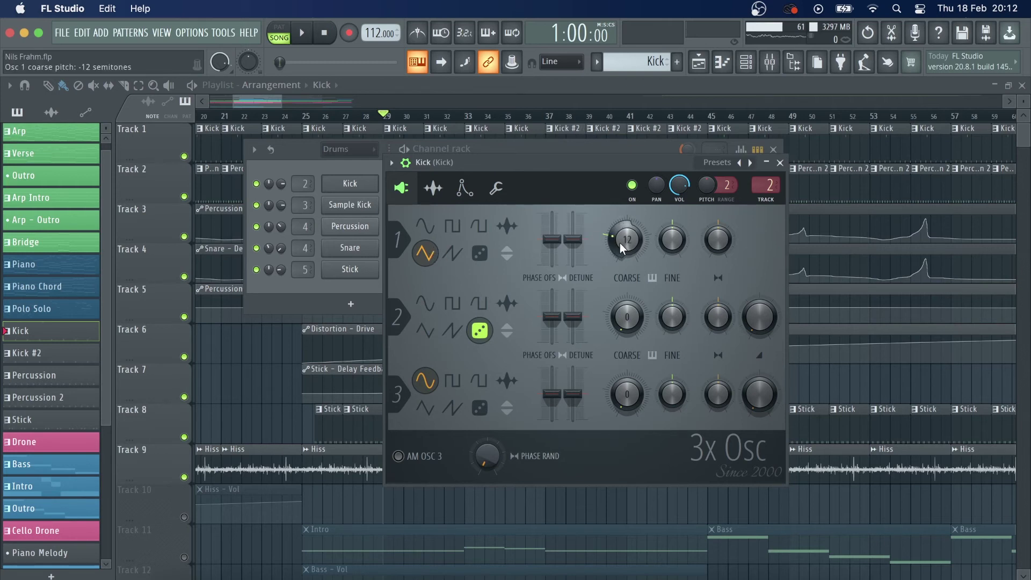
# Examine the Kick's volume and pitch envelopes and audition the sound at C7 and on lower keys of the preview keyboard.
pyautogui.click(465, 189)
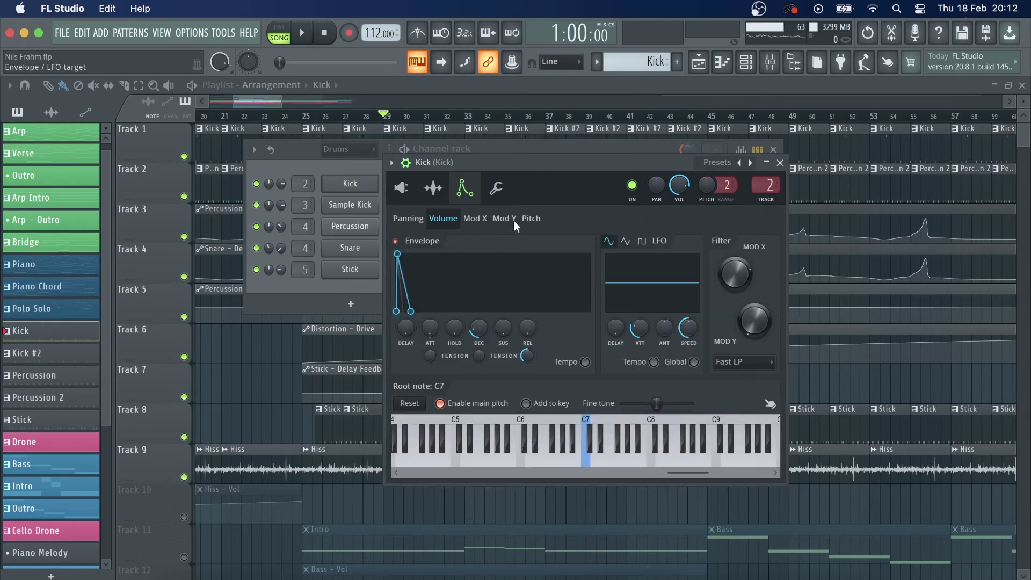
pyautogui.click(532, 217)
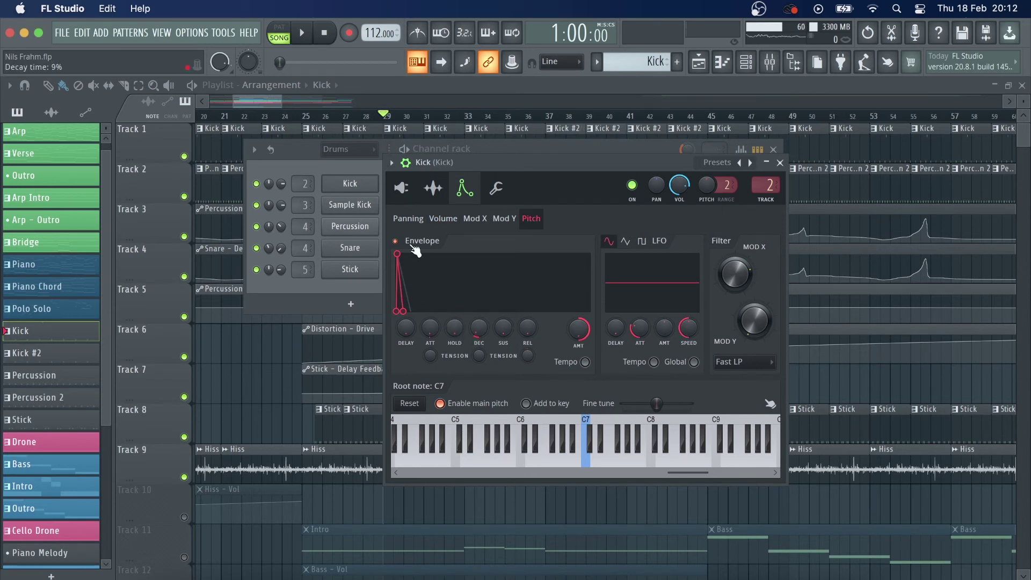
pyautogui.moveTo(568, 332); pyautogui.dragTo(578, 301)
pyautogui.click(591, 460)
pyautogui.click(589, 460)
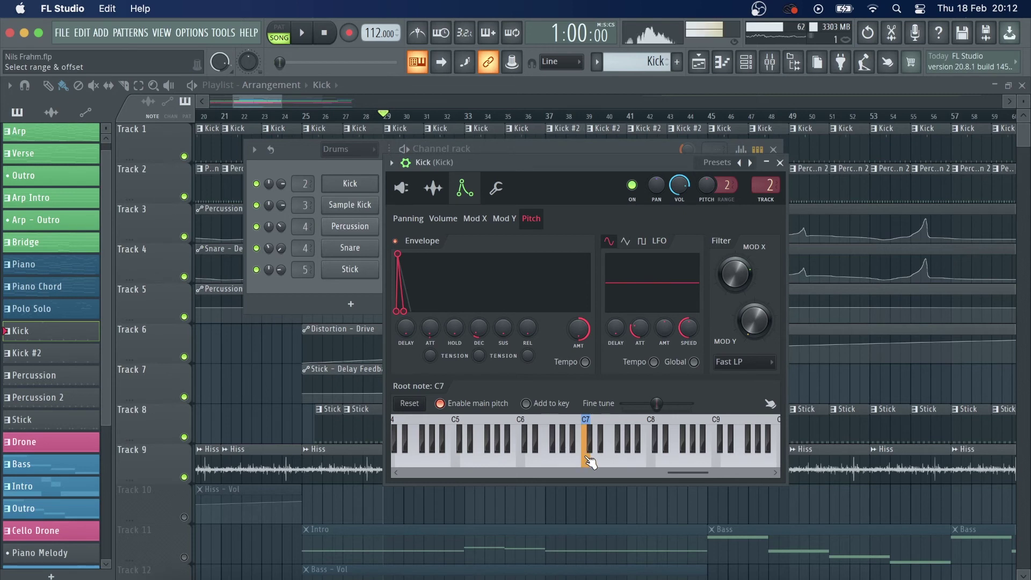
pyautogui.click(411, 461)
pyautogui.click(428, 461)
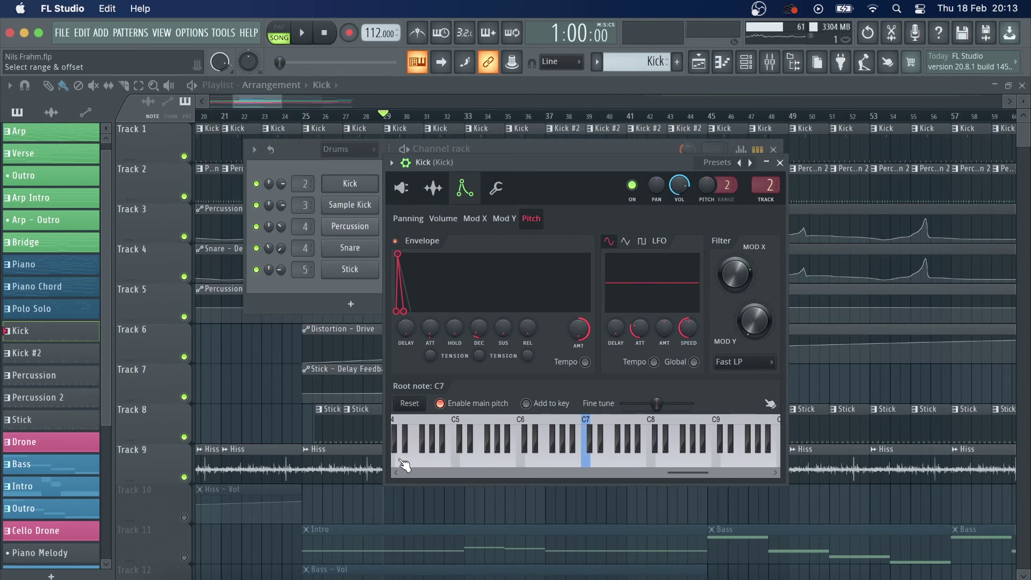
pyautogui.moveTo(689, 472); pyautogui.dragTo(639, 472)
pyautogui.click(428, 456)
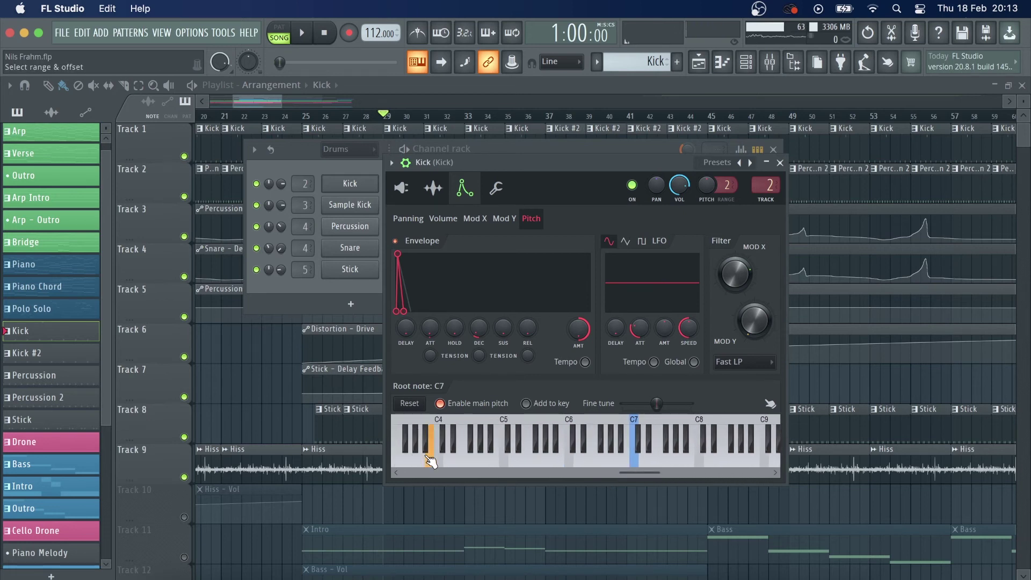
# Audition the 22in Kick.wav sample on the Sample Kick channel and return to the Playlist.
pyautogui.click(355, 181)
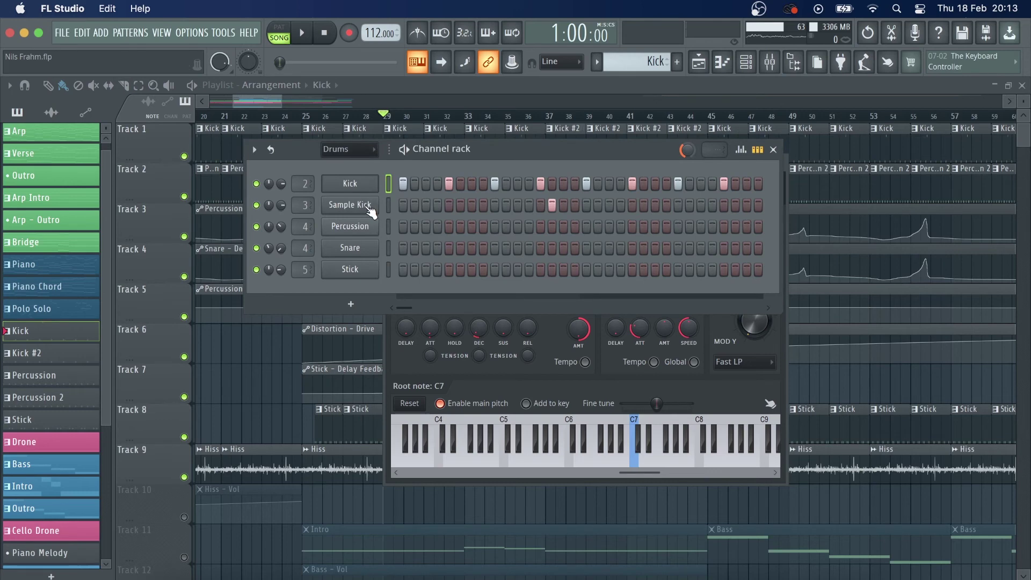
pyautogui.click(350, 204)
pyautogui.click(524, 451)
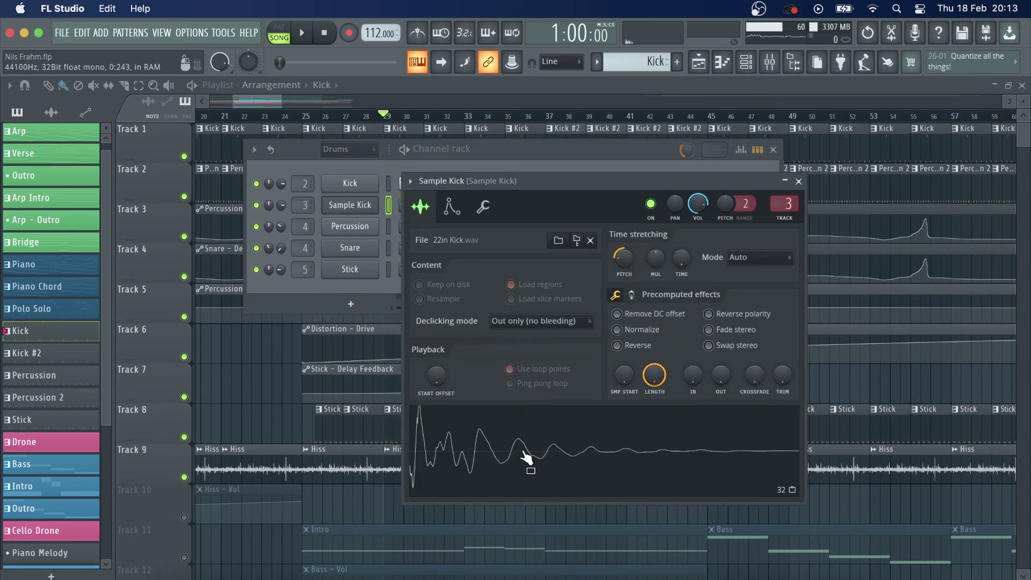
pyautogui.rightClick(237, 378)
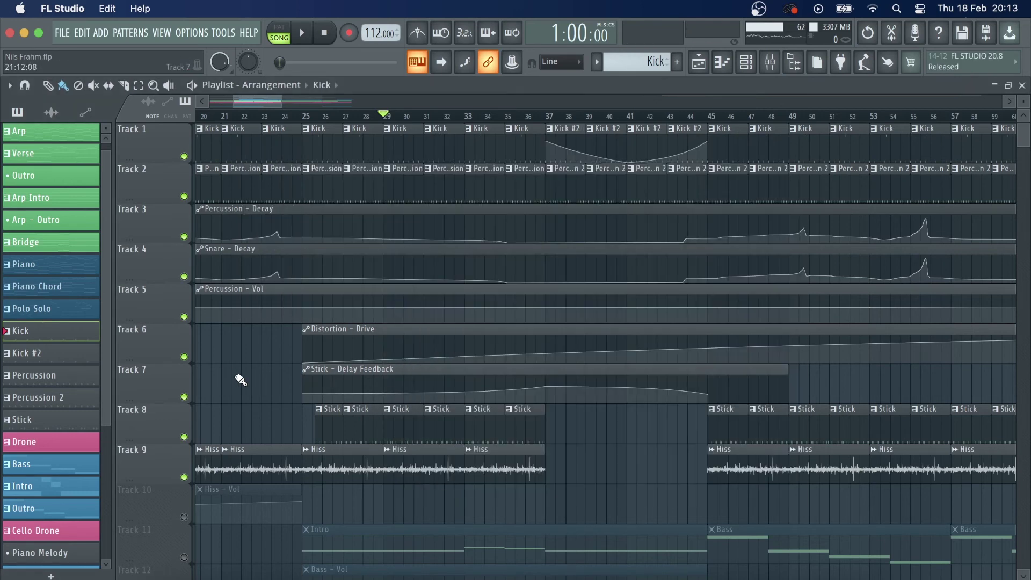
# Solo Track 1 and play the kick on its own from bar 29.
pyautogui.rightClick(185, 157)
pyautogui.press('space')
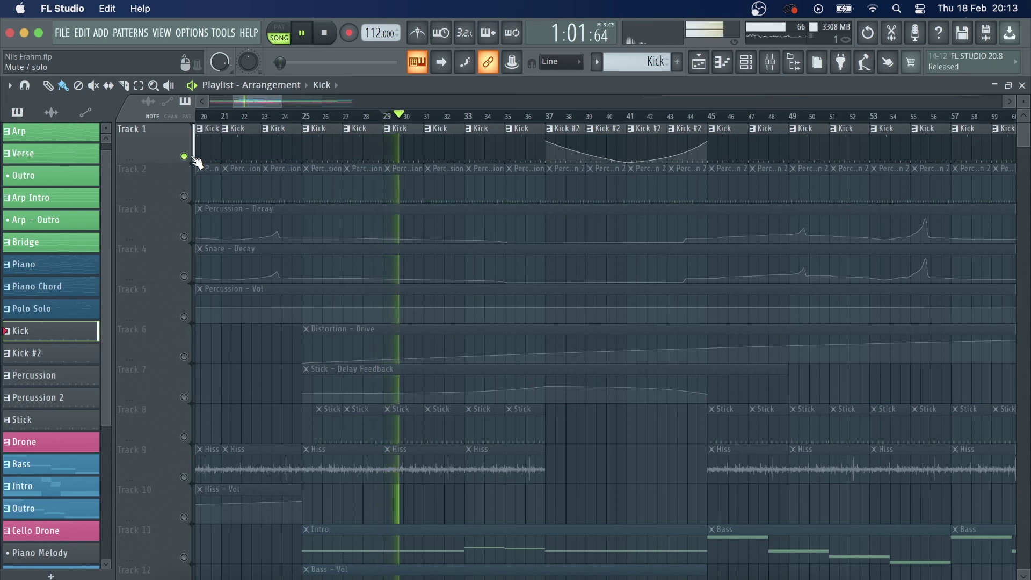
pyautogui.press('space')
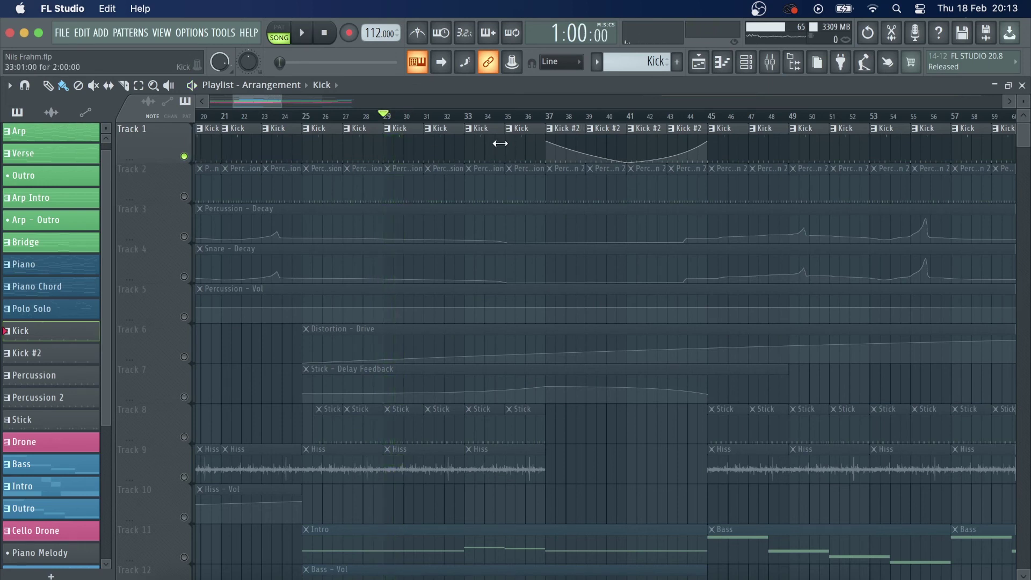
# Solo Track 2 and show the Percussion pattern's steps in the Channel rack.
pyautogui.rightClick(184, 197)
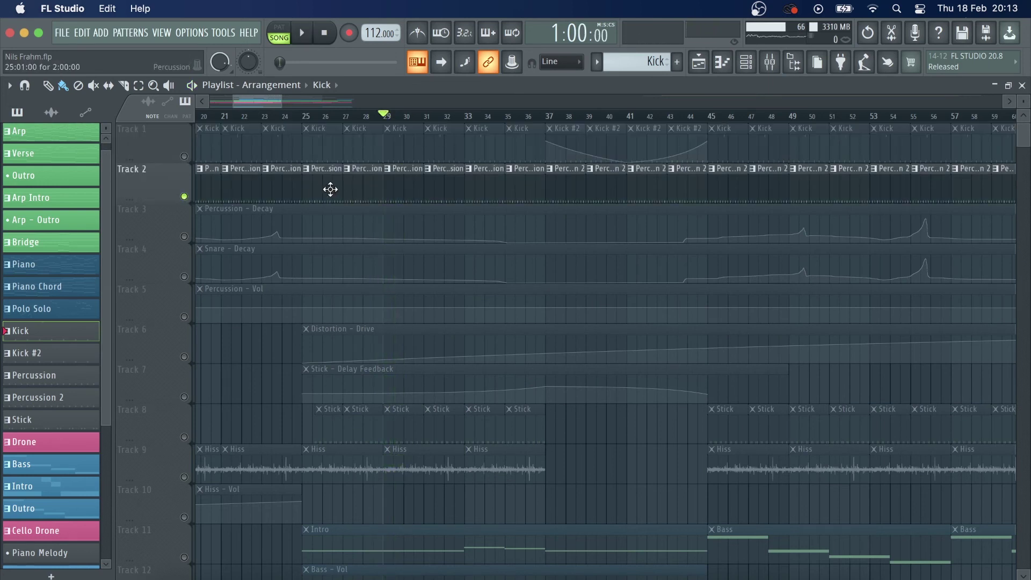
pyautogui.doubleClick(385, 192)
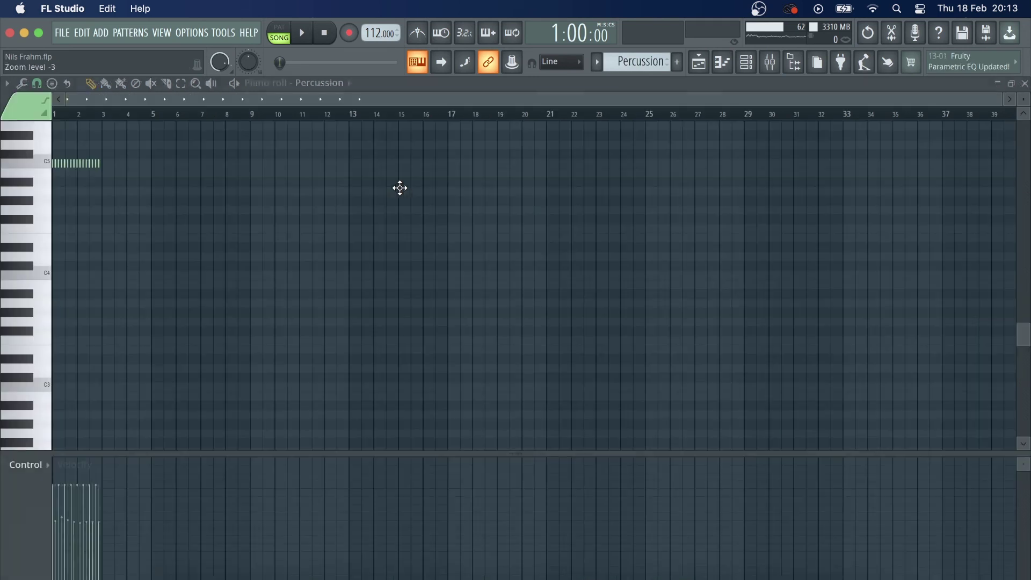
pyautogui.click(699, 62)
pyautogui.click(747, 62)
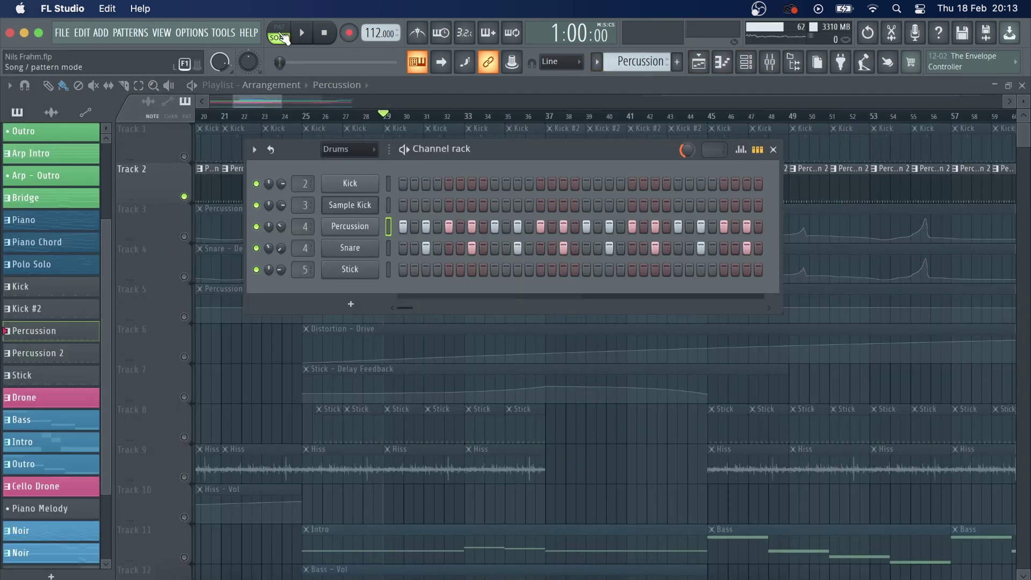
# Switch playback to pattern mode and listen to the Percussion pattern.
pyautogui.click(283, 34)
pyautogui.click(303, 34)
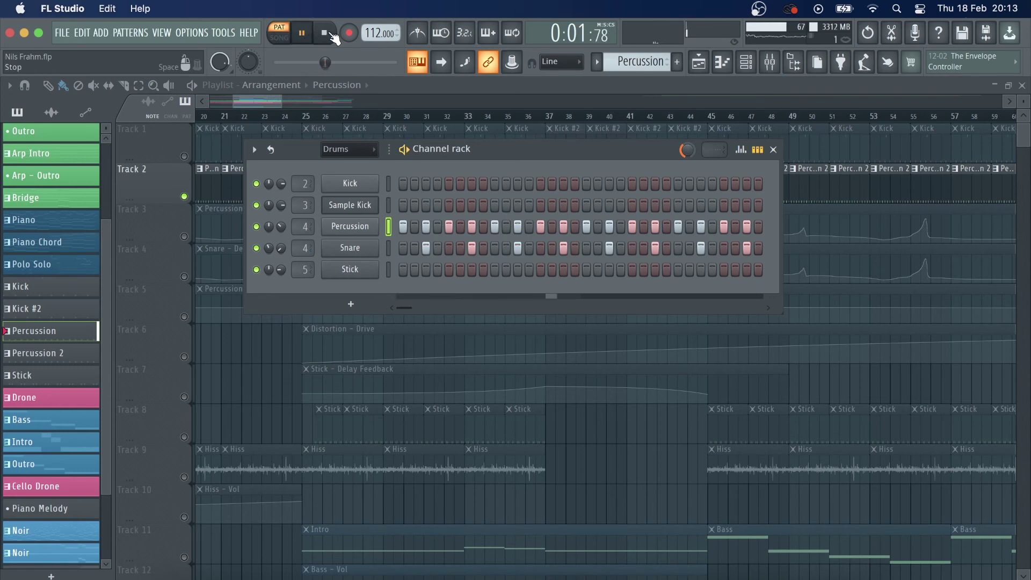
pyautogui.click(333, 35)
# Display the mixer and examine the Percussion channel's 3x Osc oscillator settings.
pyautogui.click(770, 62)
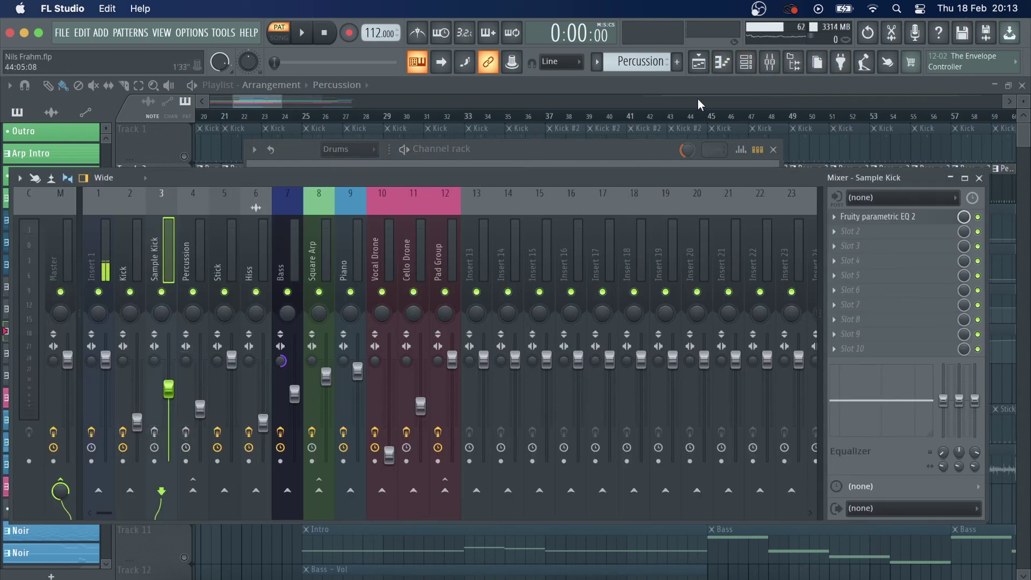
pyautogui.click(746, 62)
pyautogui.click(365, 234)
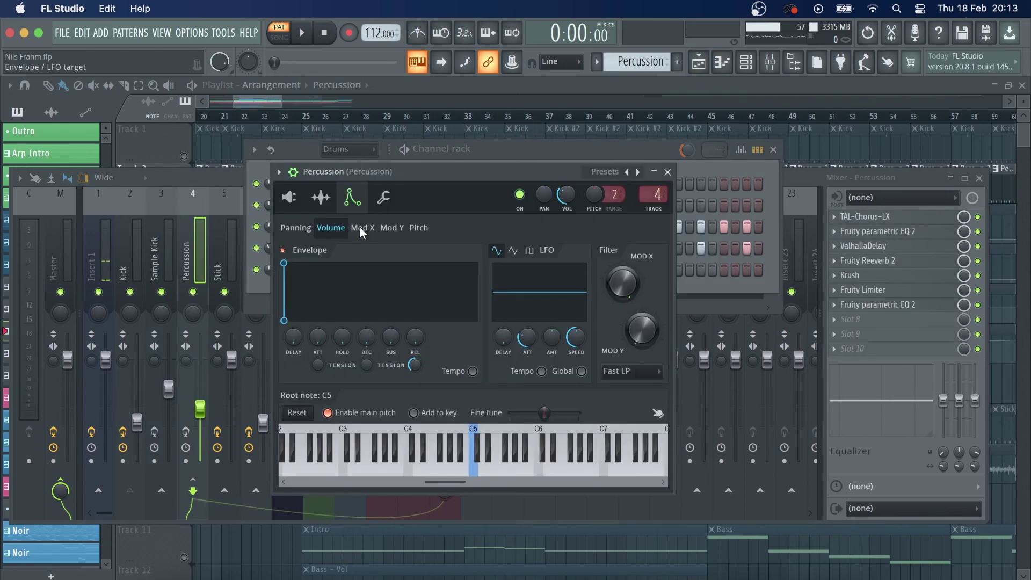
pyautogui.click(289, 197)
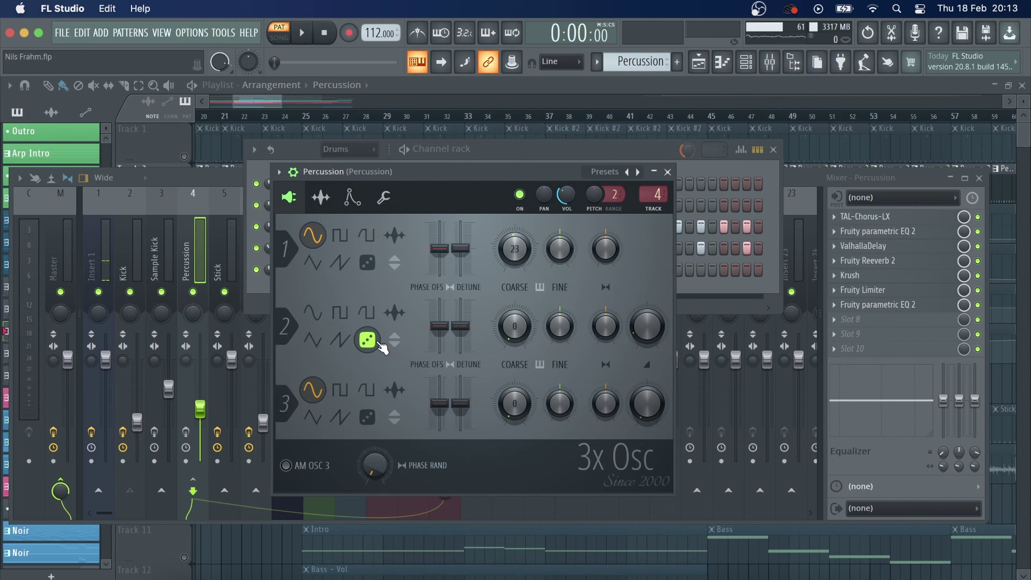
# Audition the Percussion sound on the preview keyboard while raising its volume envelope's decay to 16% and lowering it to 11%.
pyautogui.click(352, 197)
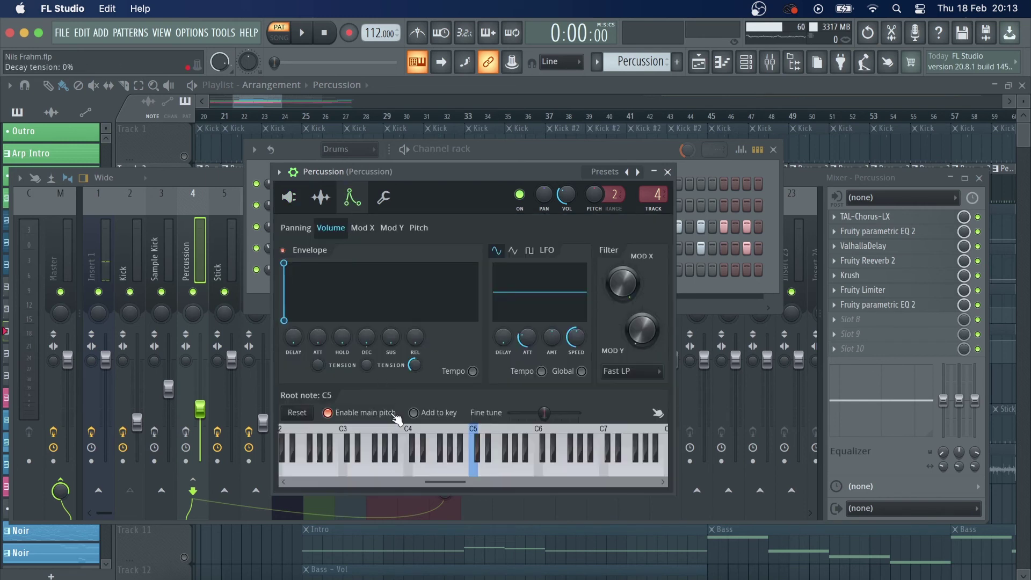
pyautogui.click(431, 468)
pyautogui.click(440, 469)
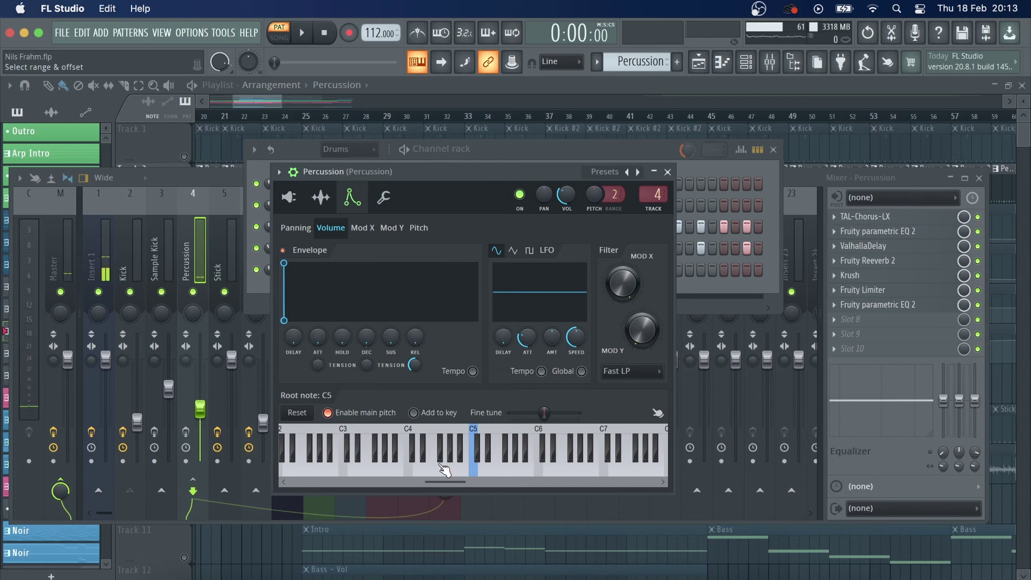
pyautogui.moveTo(367, 337); pyautogui.dragTo(370, 334)
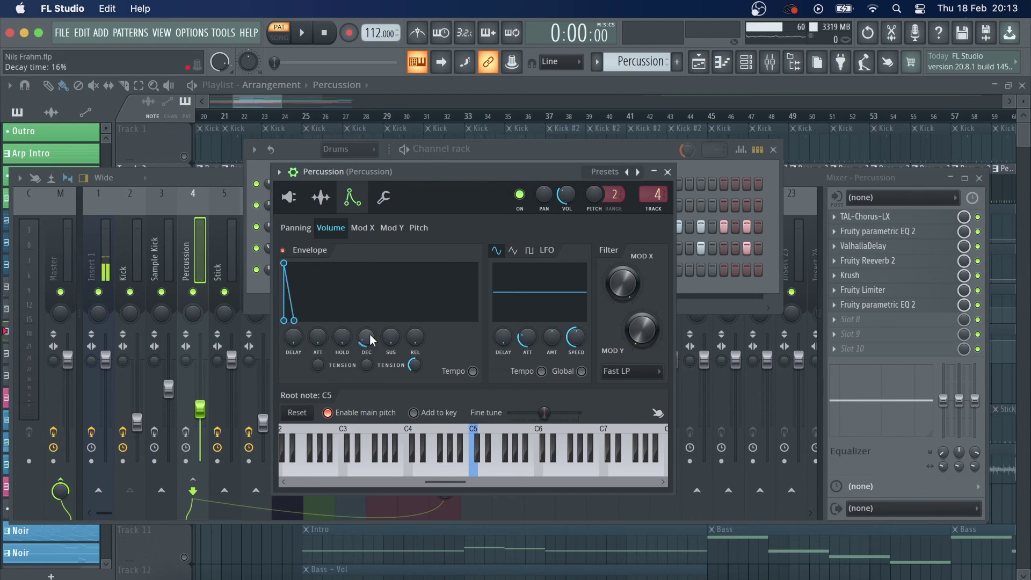
pyautogui.click(460, 471)
pyautogui.moveTo(366, 337); pyautogui.dragTo(366, 344)
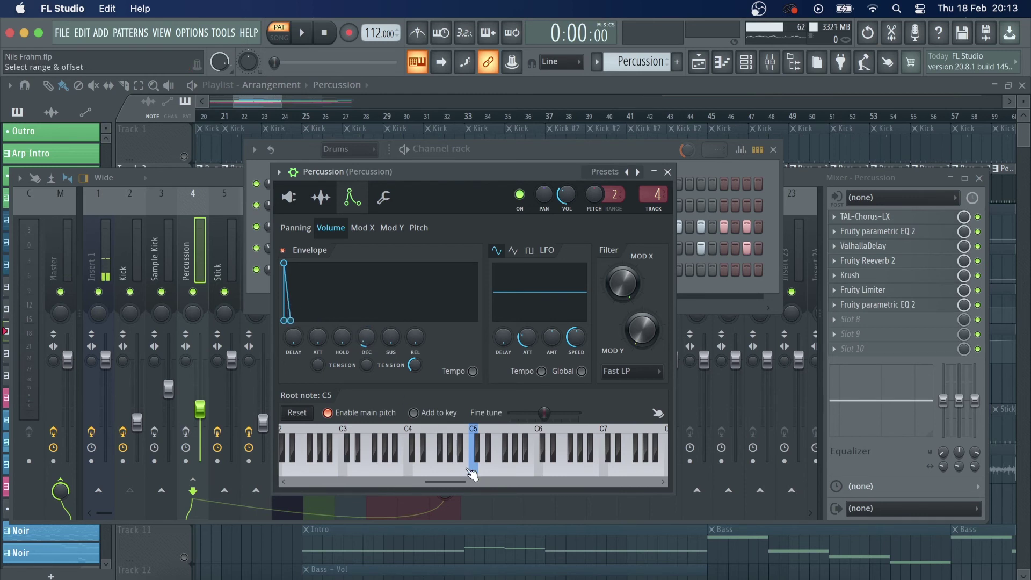
# Play the Percussion pattern with the mixer track's effects bypassed, and re-enable TAL-Chorus-LX.
pyautogui.click(798, 183)
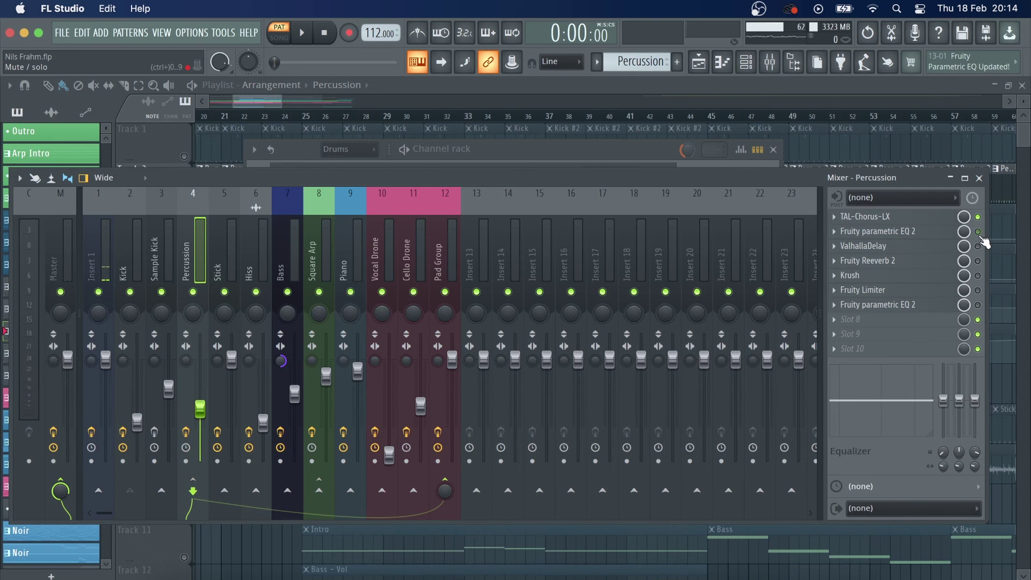
pyautogui.press('space')
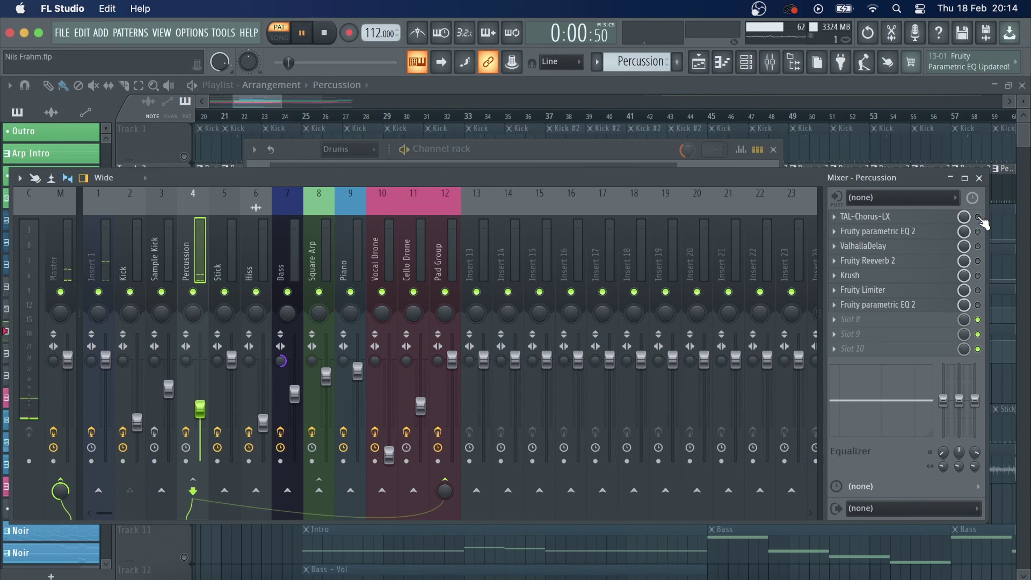
pyautogui.click(602, 149)
pyautogui.press('space')
# Shorten the decay of the Percussion channel's volume envelope further and play the pattern.
pyautogui.click(350, 226)
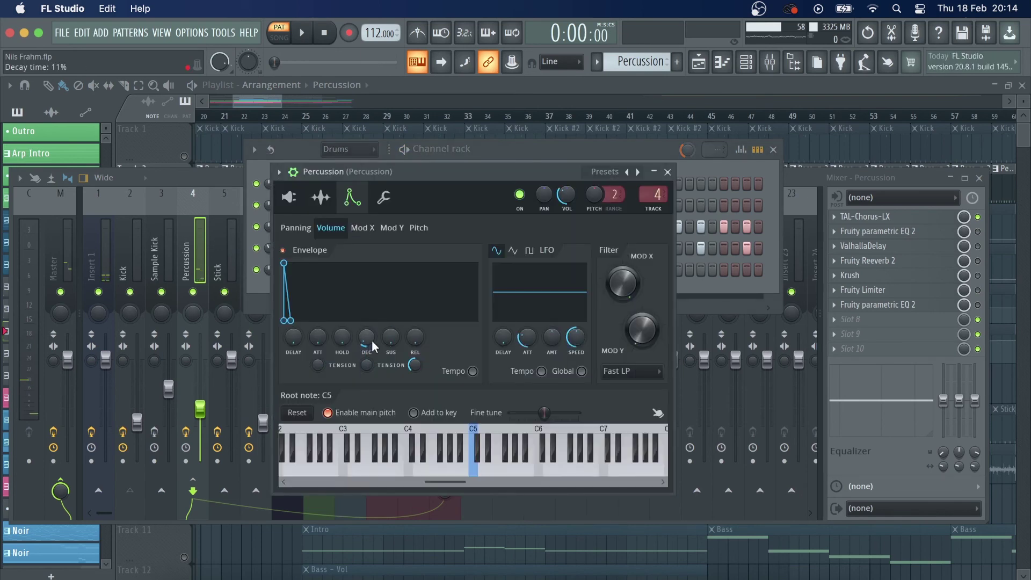
pyautogui.press('space')
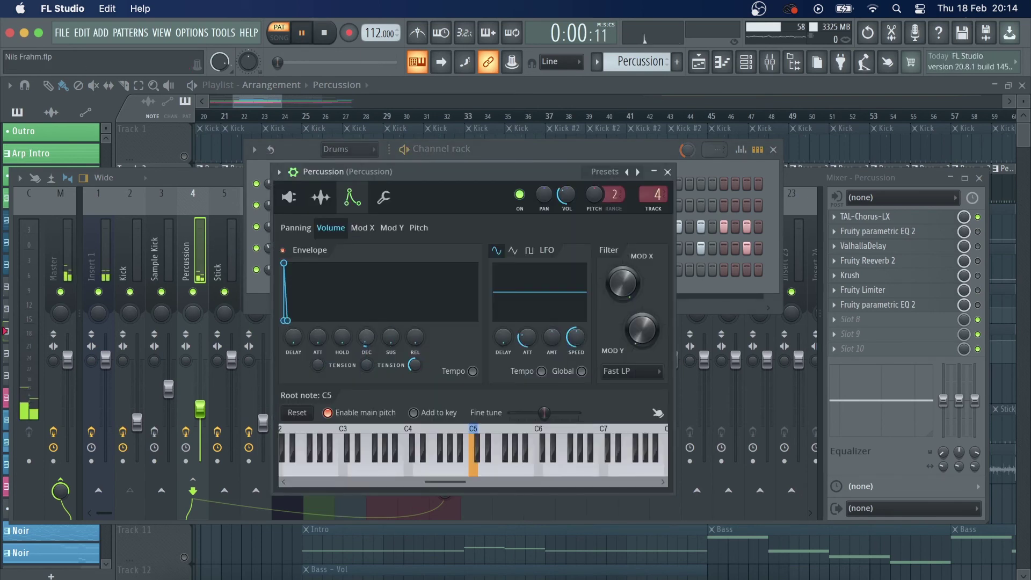
# Re-enable Fruity parametric EQ 2 and ValhallaDelay on the Percussion mixer track during playback, and view ValhallaDelay's settings.
pyautogui.click(986, 243)
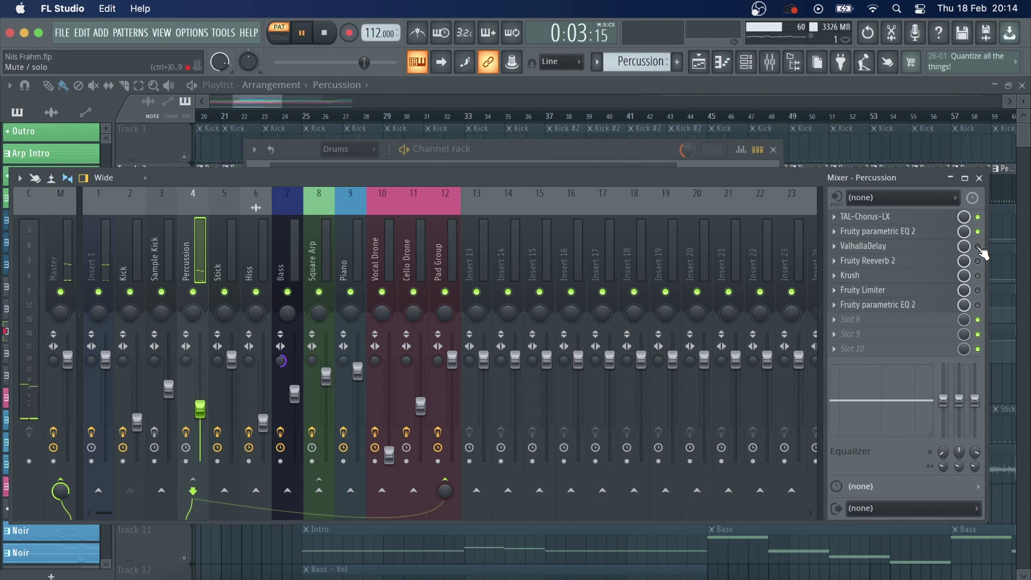
pyautogui.click(927, 248)
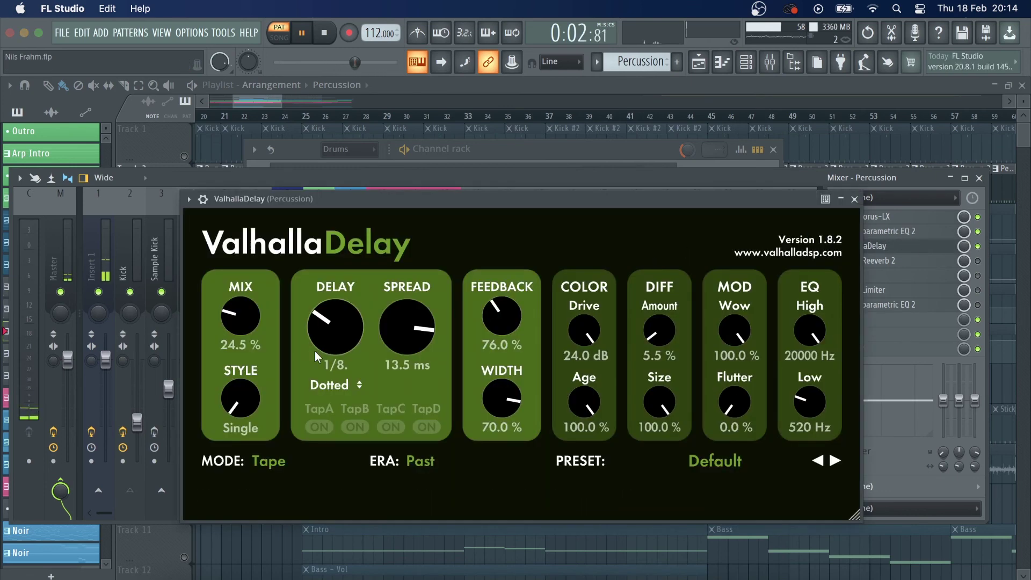
pyautogui.click(856, 200)
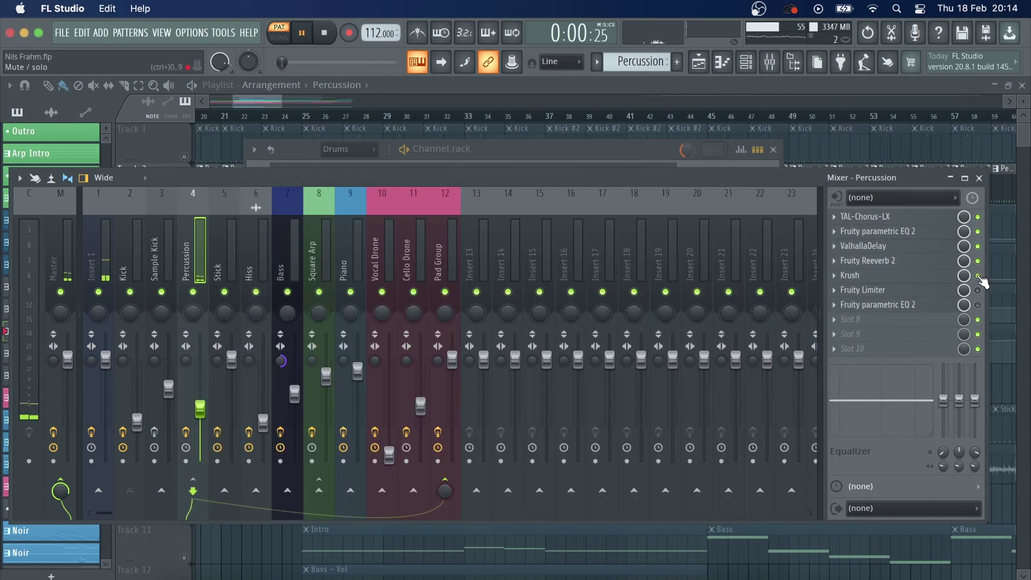
# Re-enable the Percussion track's remaining effects, including the final Fruity parametric EQ 2, stop playback, and view Fruity Limiter's compressor settings.
pyautogui.click(979, 305)
pyautogui.press('space')
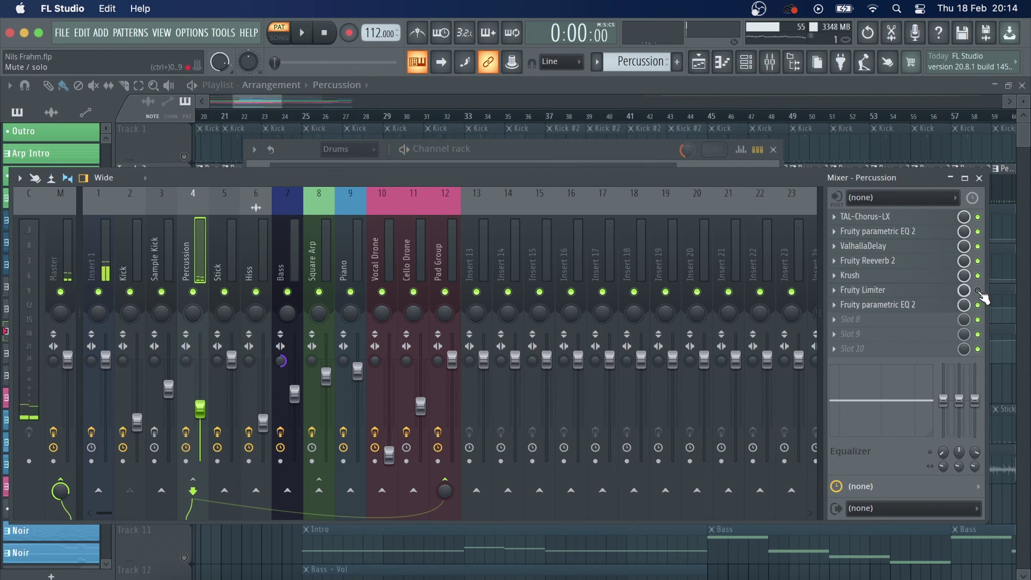
pyautogui.click(928, 293)
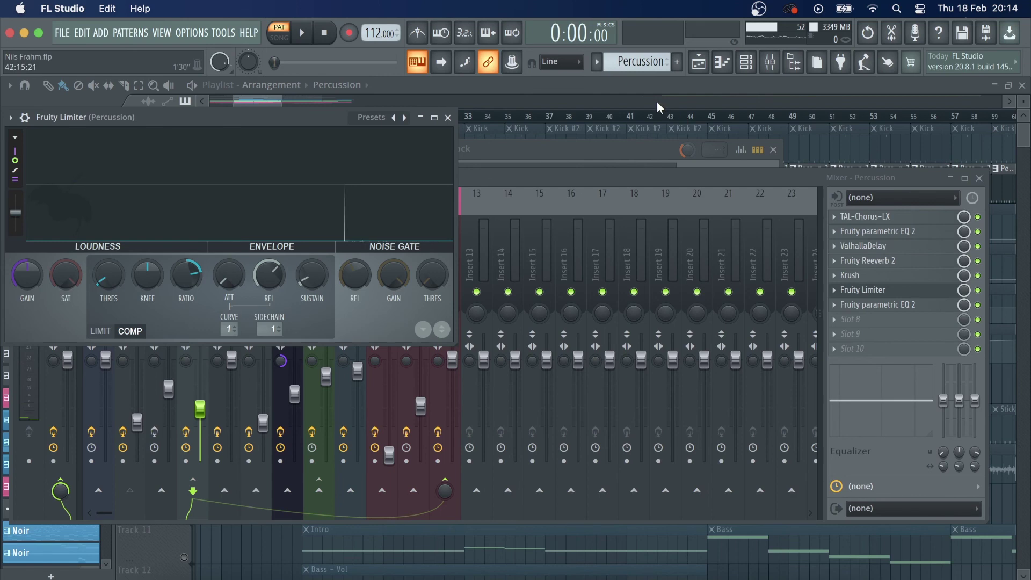
pyautogui.click(448, 117)
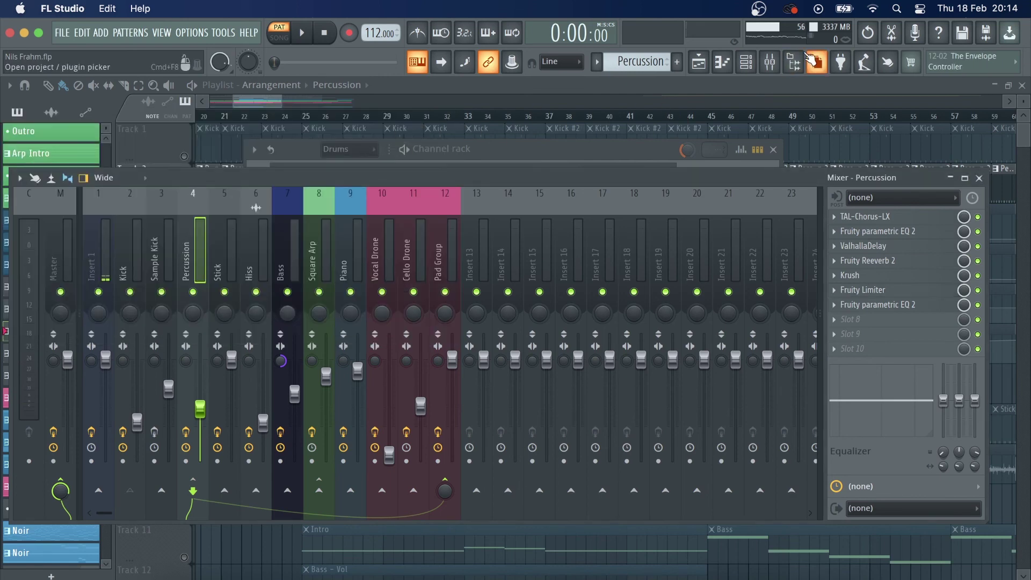
# Examine the Snare channel's sampler settings, and close the channel rack and mixer to show the playlist.
pyautogui.click(746, 62)
pyautogui.click(371, 258)
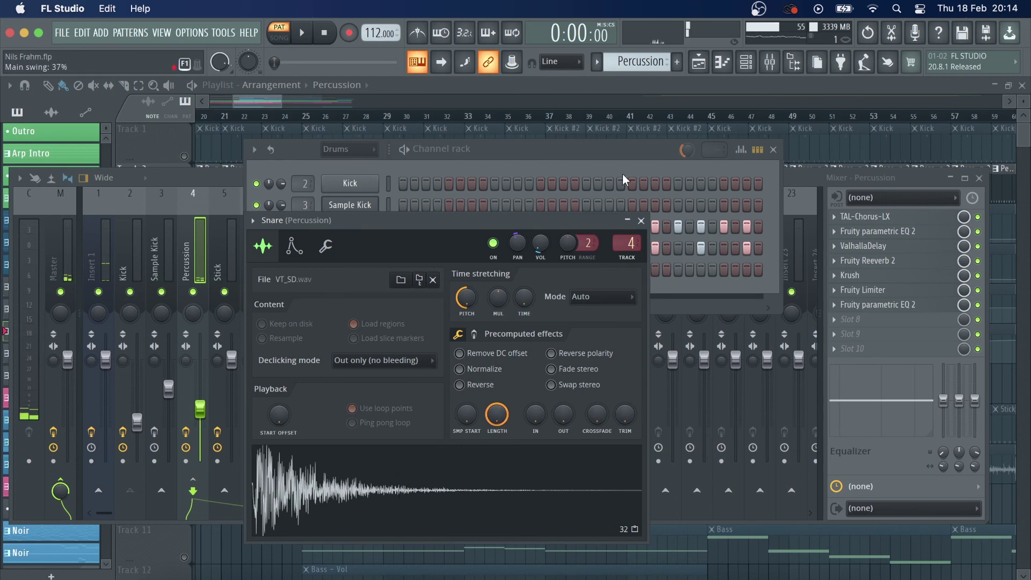
pyautogui.click(641, 221)
pyautogui.click(773, 149)
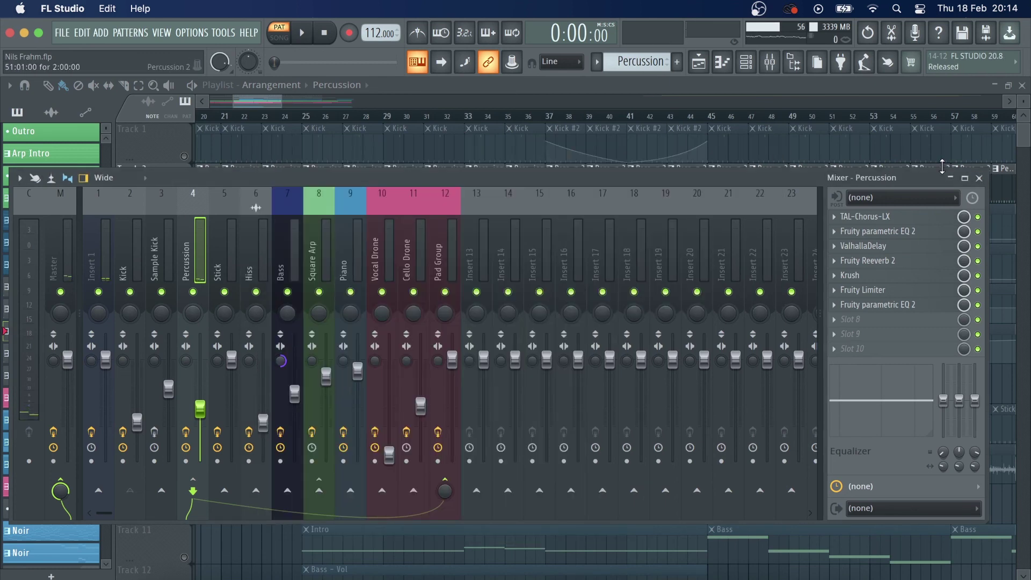
pyautogui.click(979, 177)
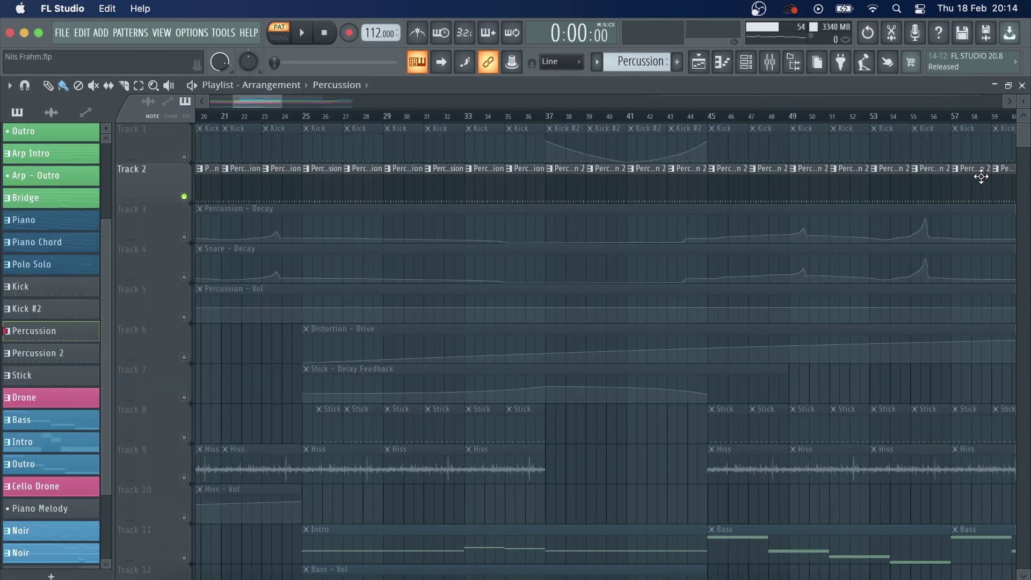
# Unmute playlist Tracks 1 and 8, and move the song position to bar 27 in song mode.
pyautogui.click(184, 156)
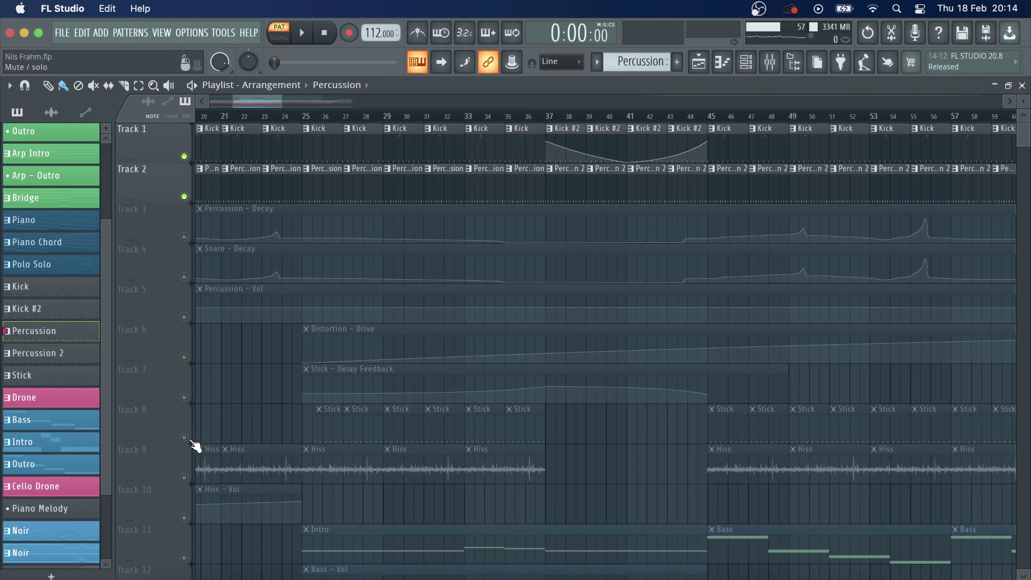
pyautogui.click(185, 437)
pyautogui.click(344, 115)
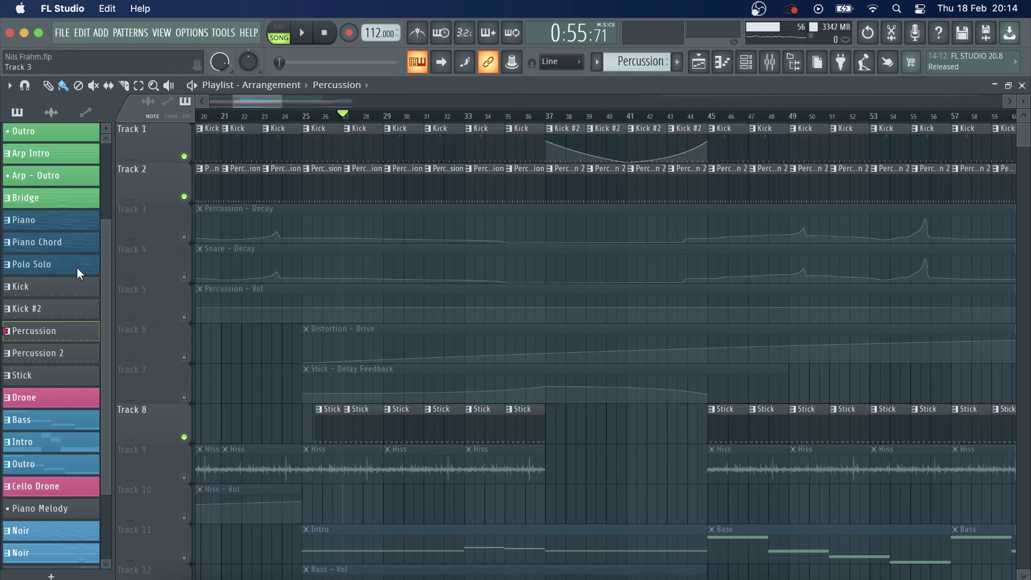
# Solo Track 8 and display the Stick pattern's steps and the Stick channel's sampler settings.
pyautogui.rightClick(184, 438)
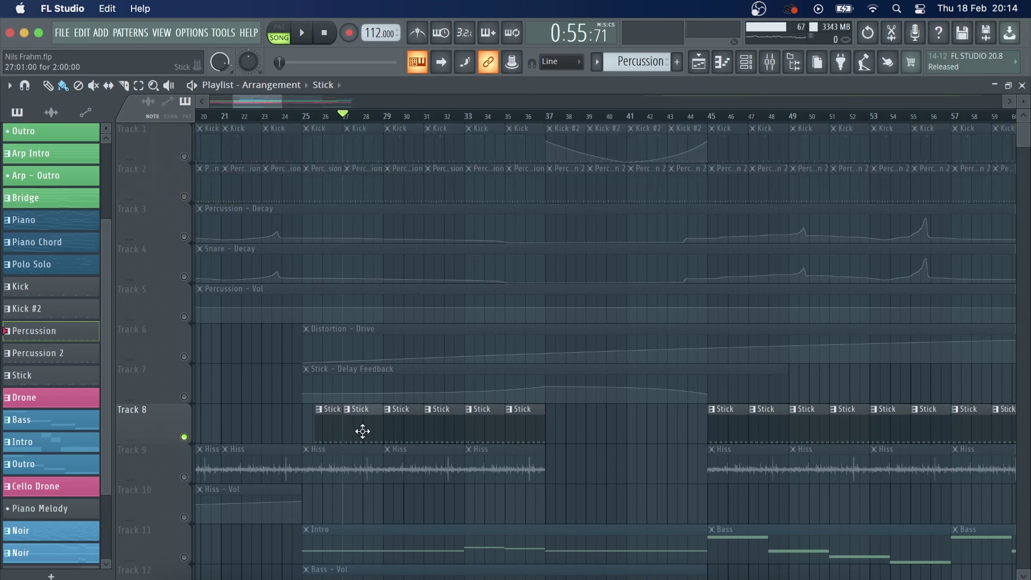
pyautogui.doubleClick(363, 432)
pyautogui.click(700, 64)
pyautogui.click(746, 63)
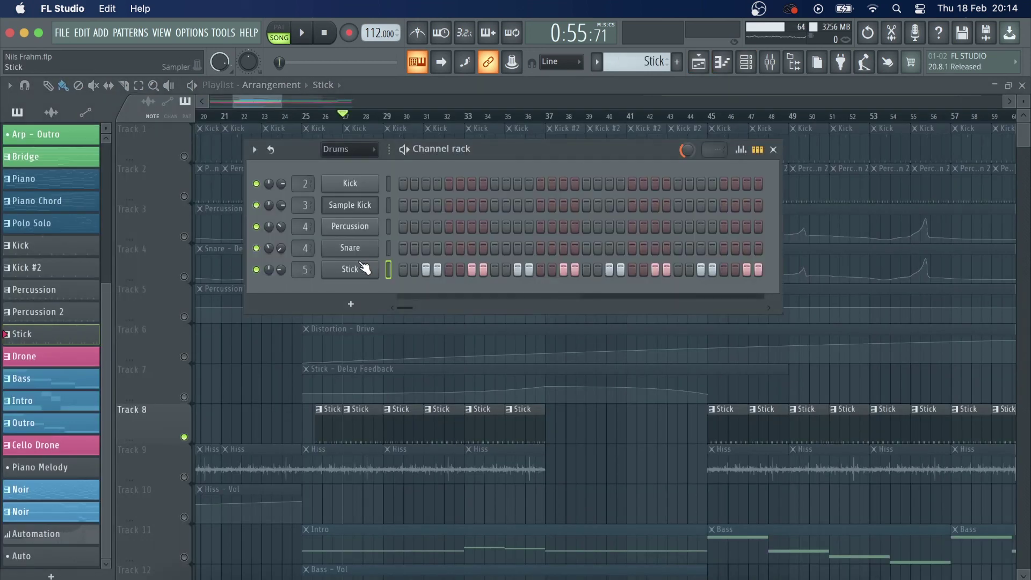
pyautogui.click(359, 270)
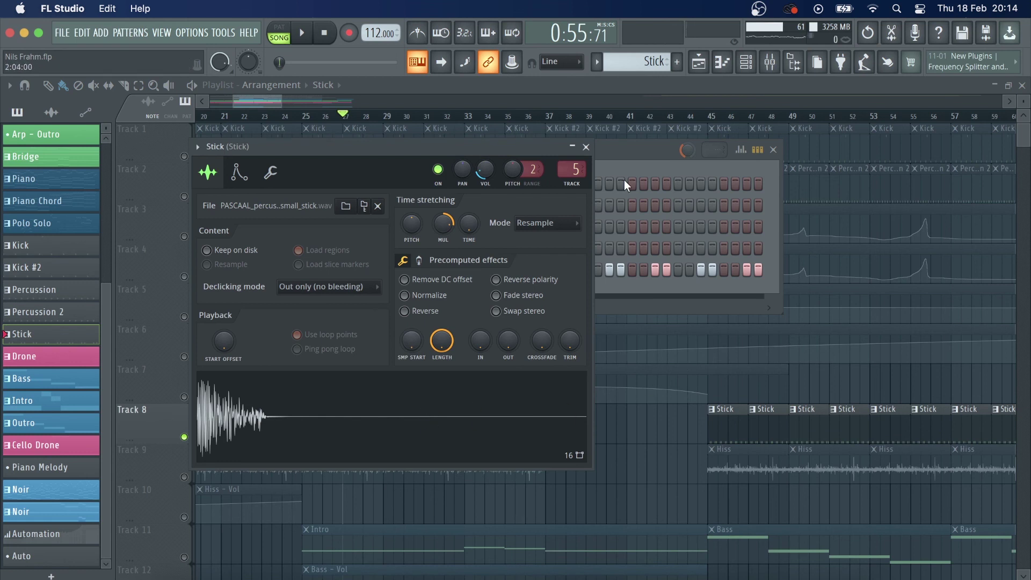
# Play the soloed Stick track from bar 27, and close the Stick channel settings and channel rack.
pyautogui.click(301, 33)
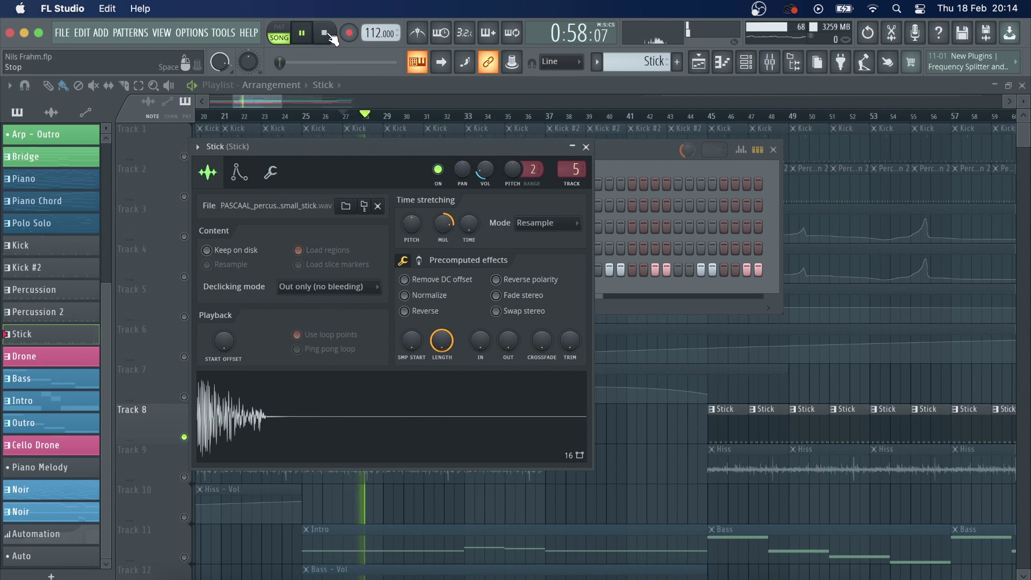
pyautogui.click(326, 33)
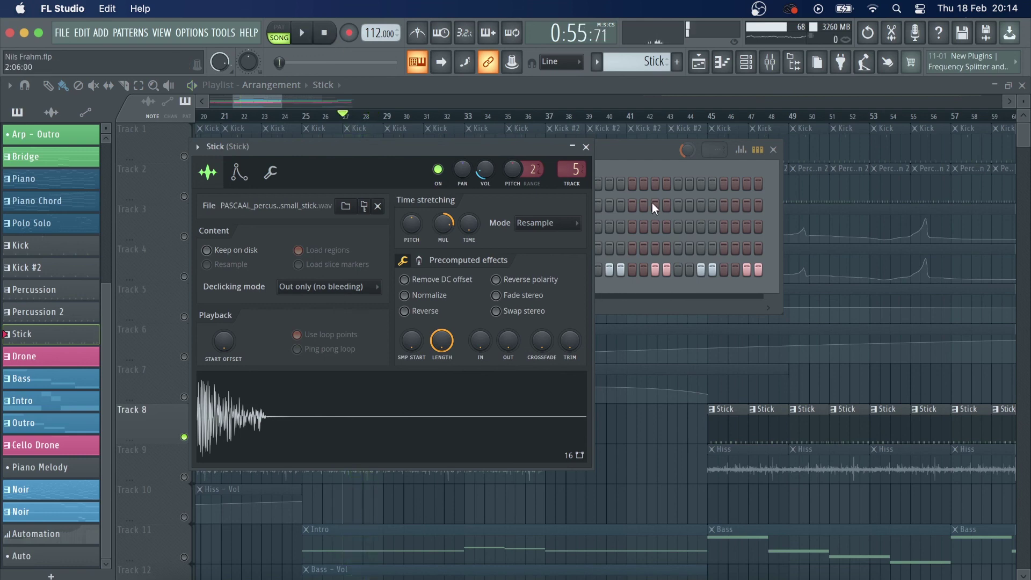
pyautogui.click(586, 147)
pyautogui.click(773, 149)
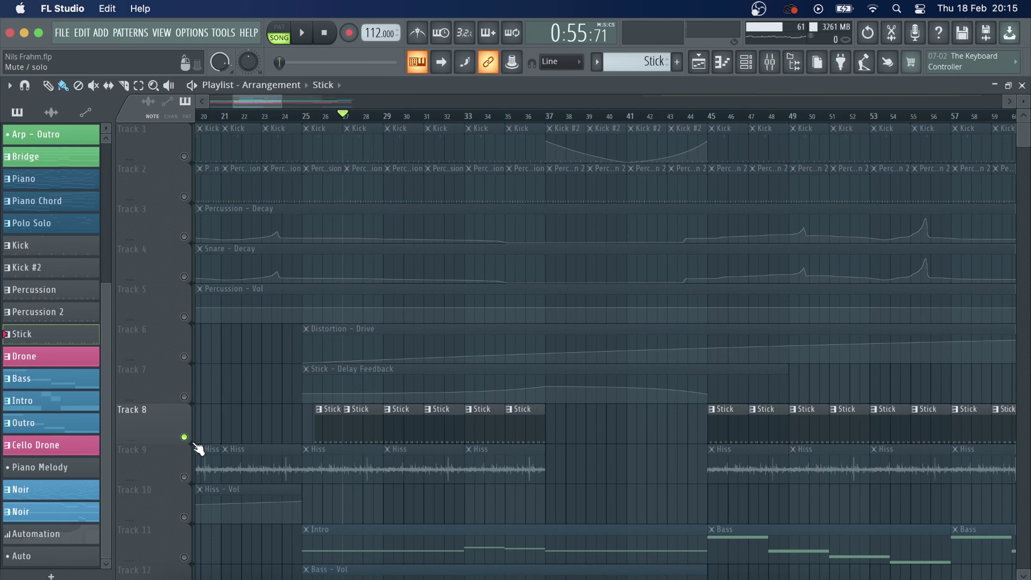
# Solo Track 9 and view the Hiss audio clip's sample settings.
pyautogui.rightClick(185, 476)
pyautogui.doubleClick(348, 471)
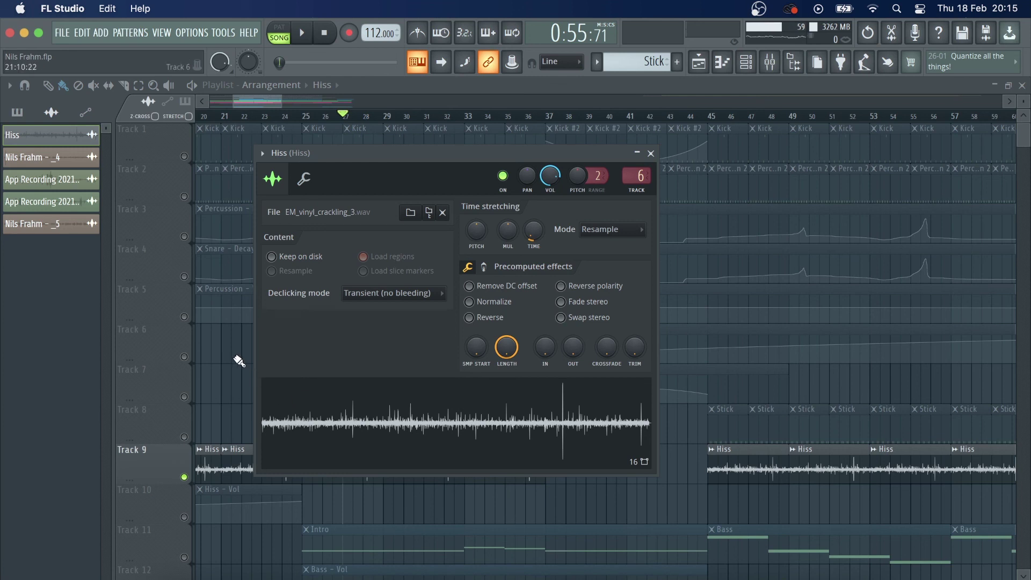
pyautogui.press('Escape')
# Play the soloed Hiss track from bar 27 while looking over the lower playlist tracks, and unsolo Track 9.
pyautogui.press('space')
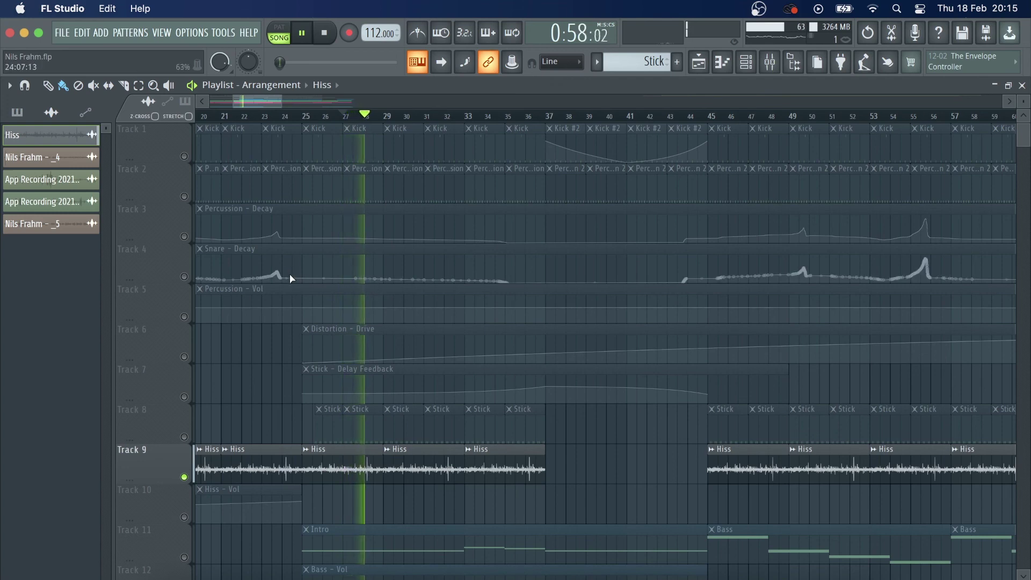
pyautogui.scroll(-6, 275, 372)
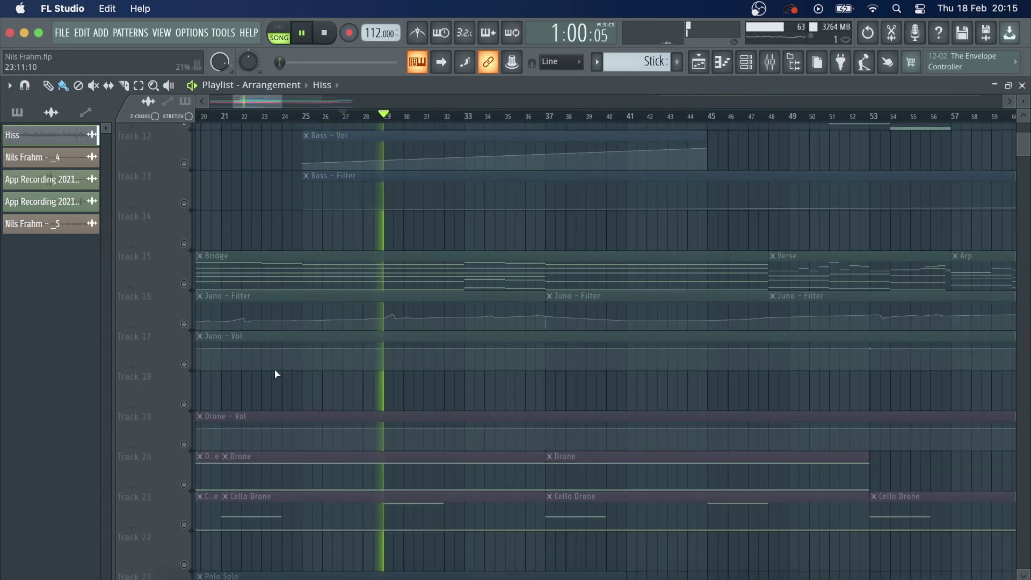
pyautogui.scroll(6, 275, 371)
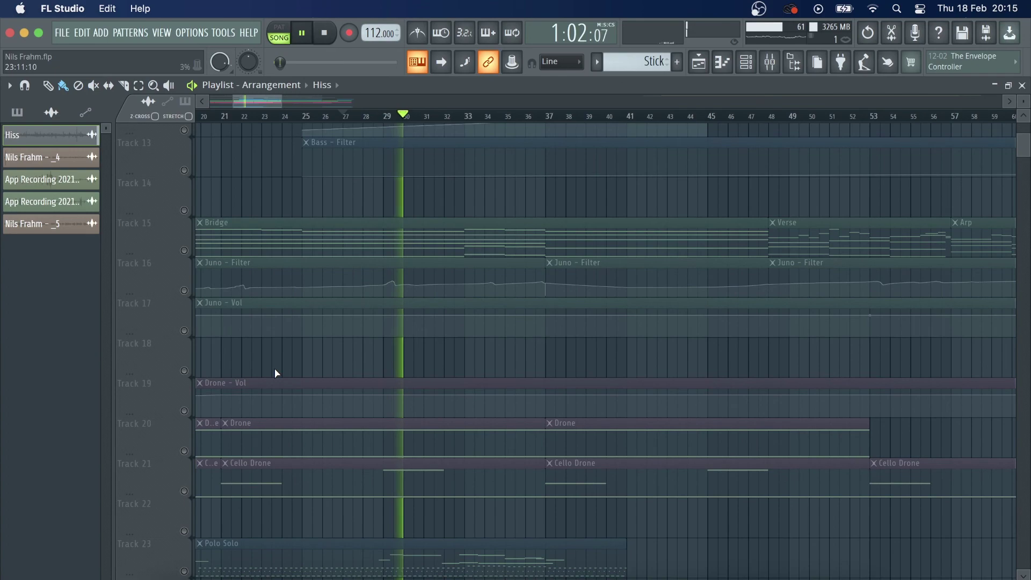
pyautogui.press('space')
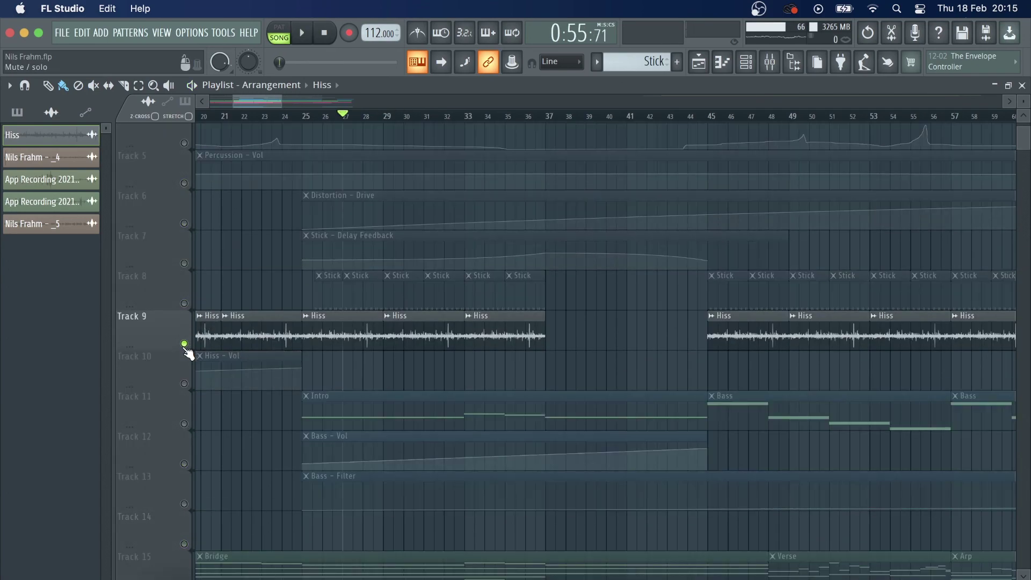
pyautogui.rightClick(184, 345)
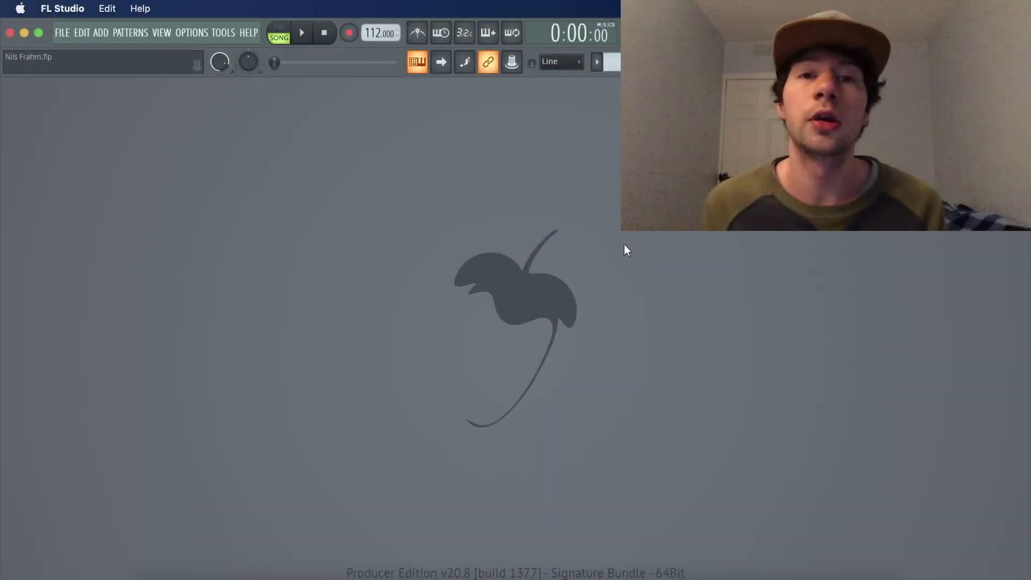